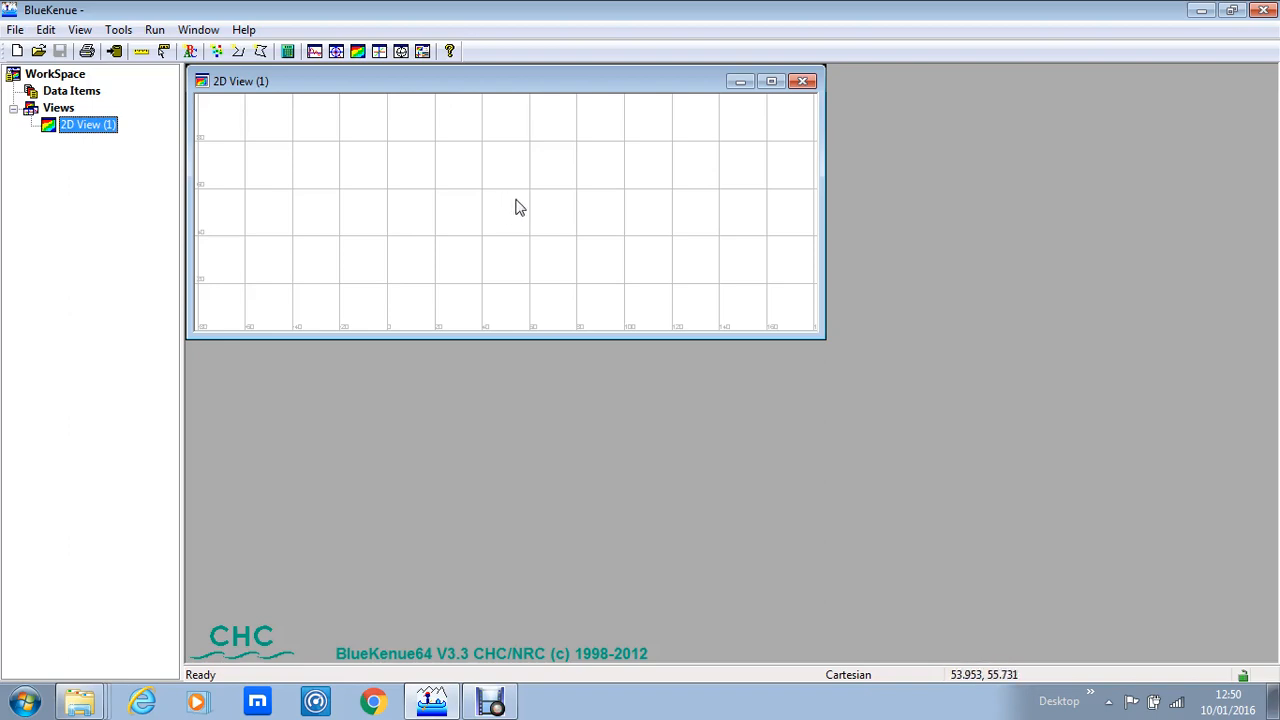
# Step: Open the Telemac Selafin results file ShannonA_2.slf into the workspace
pyautogui.click(17, 30)
pyautogui.click(45, 74)
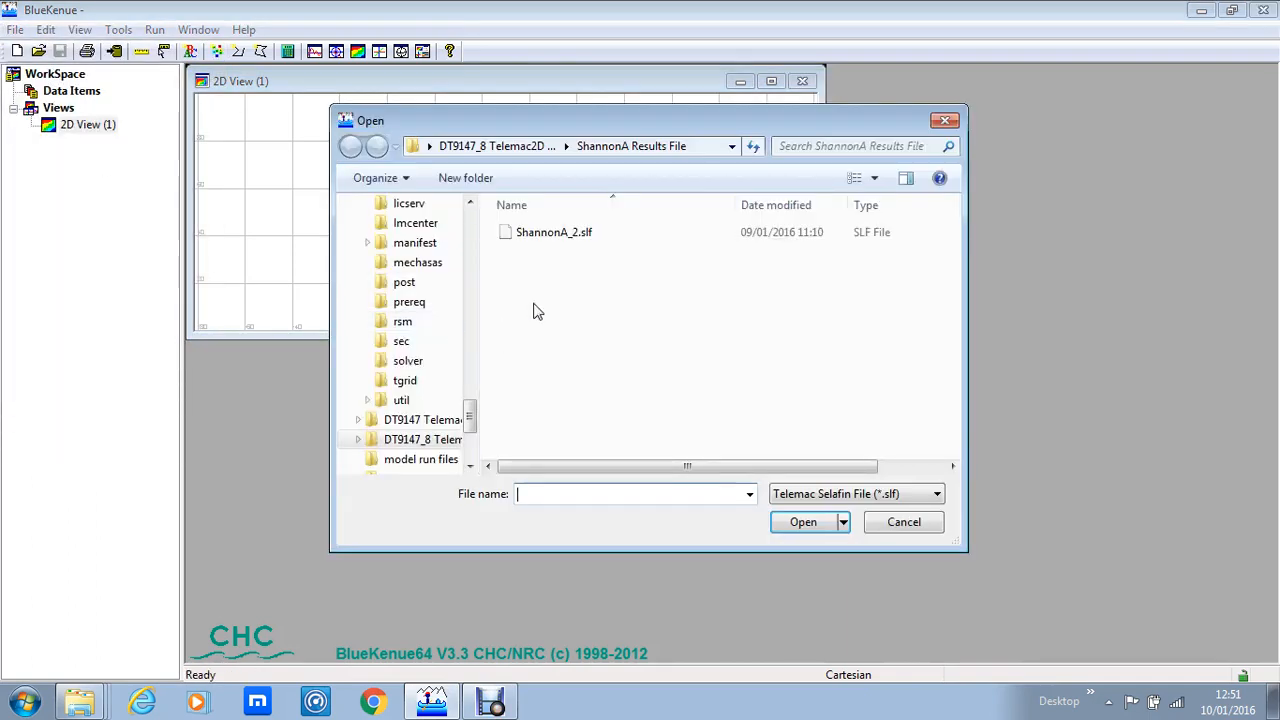
pyautogui.click(553, 236)
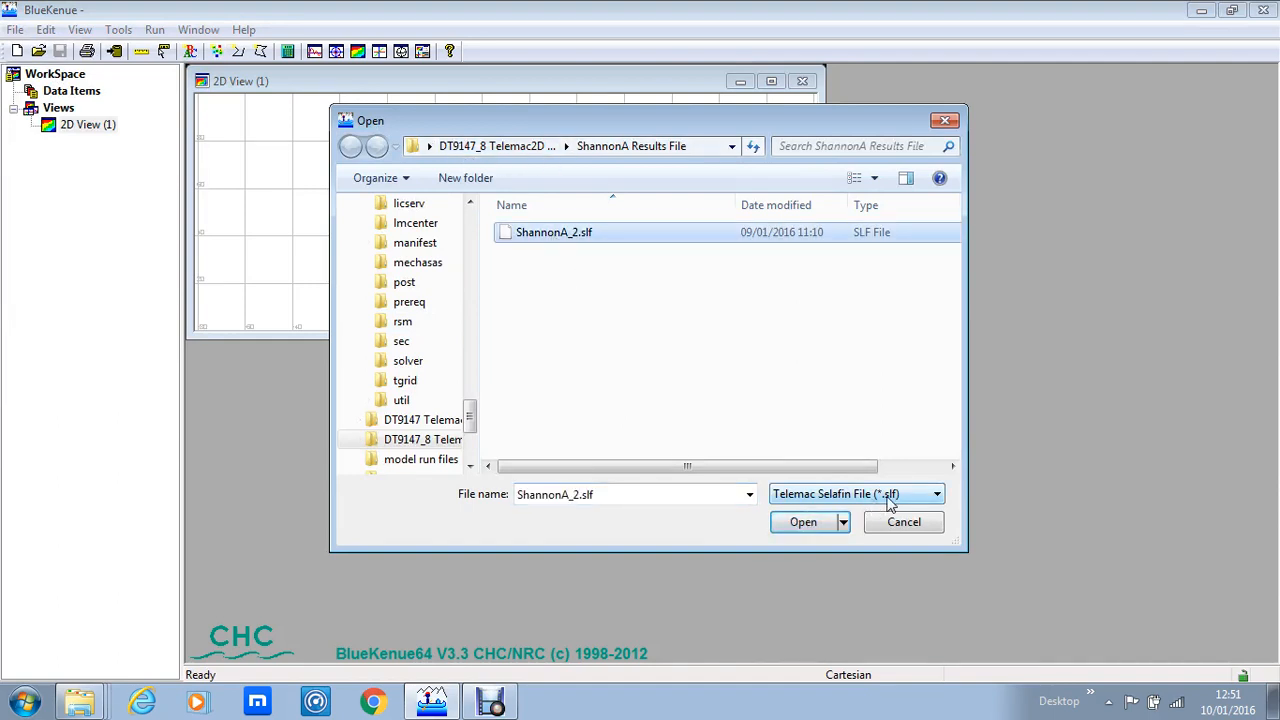
pyautogui.click(803, 525)
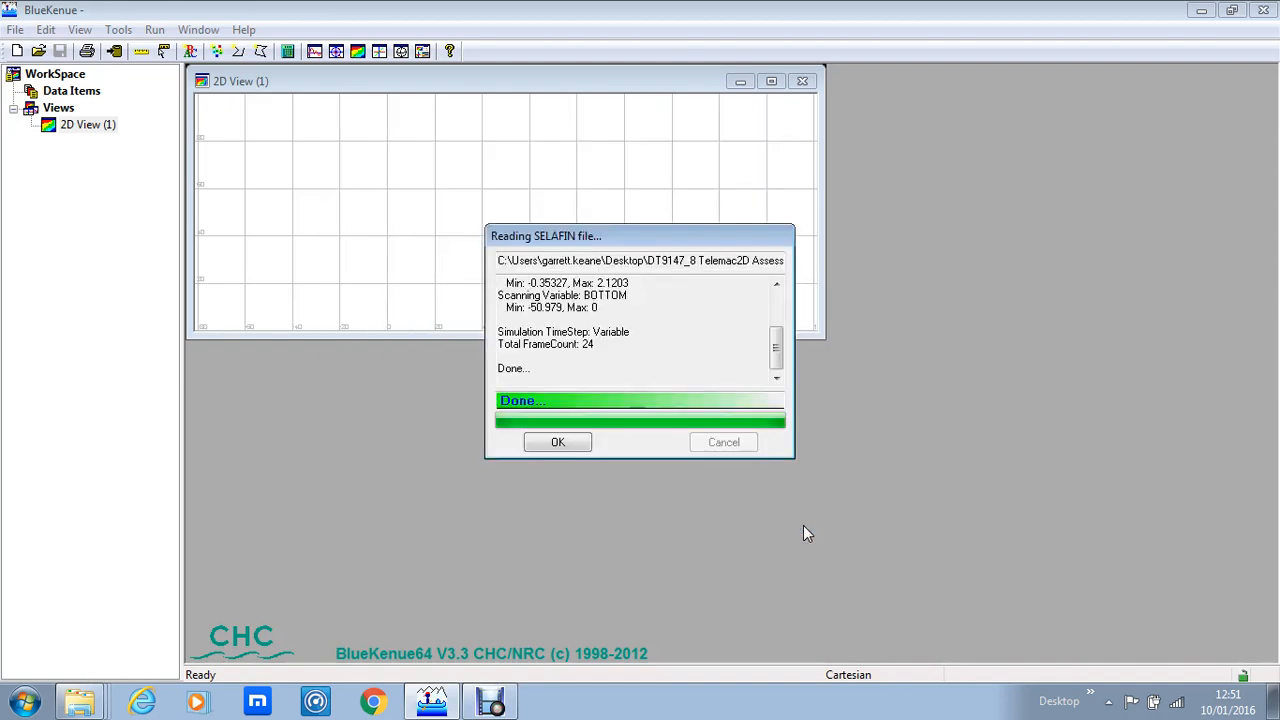
pyautogui.click(558, 442)
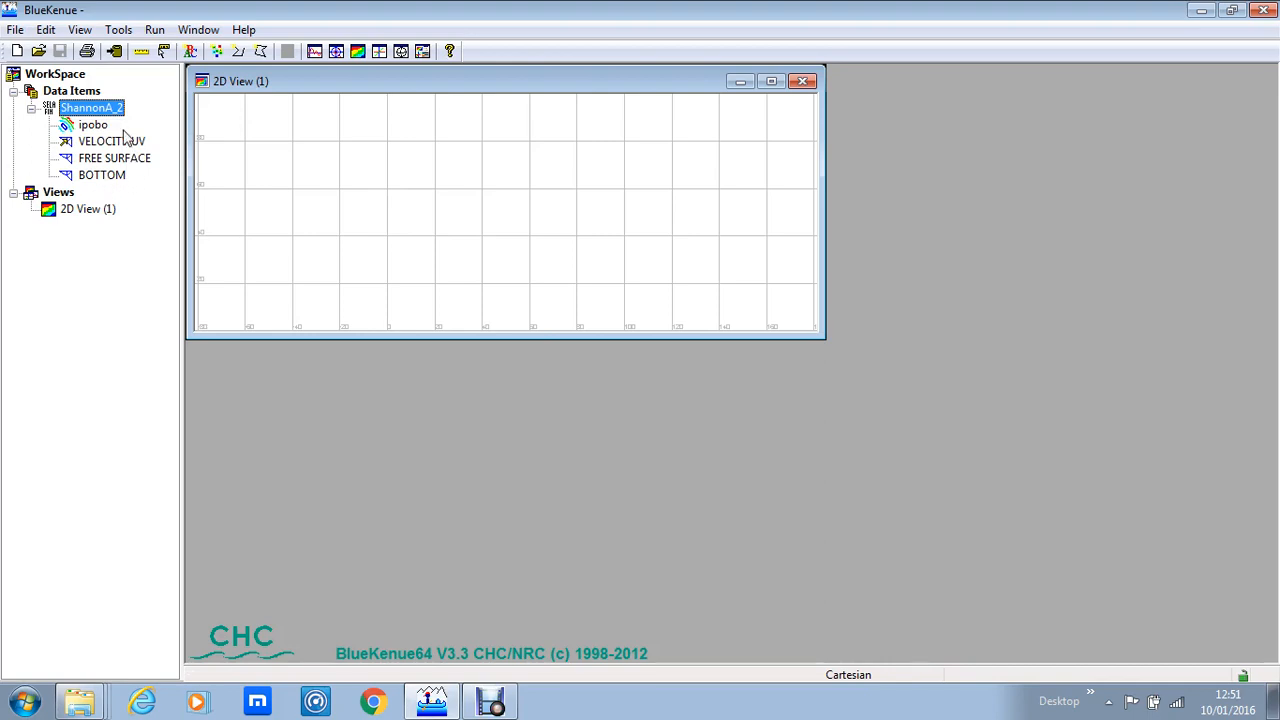
# Step: Add the FREE SURFACE variable to the 2D view and maximize the view window to show the whole mesh
pyautogui.moveTo(119, 142)
pyautogui.mouseDown()
pyautogui.moveTo(114, 196)
pyautogui.moveTo(105, 110)
pyautogui.moveTo(110, 214)
pyautogui.mouseUp()
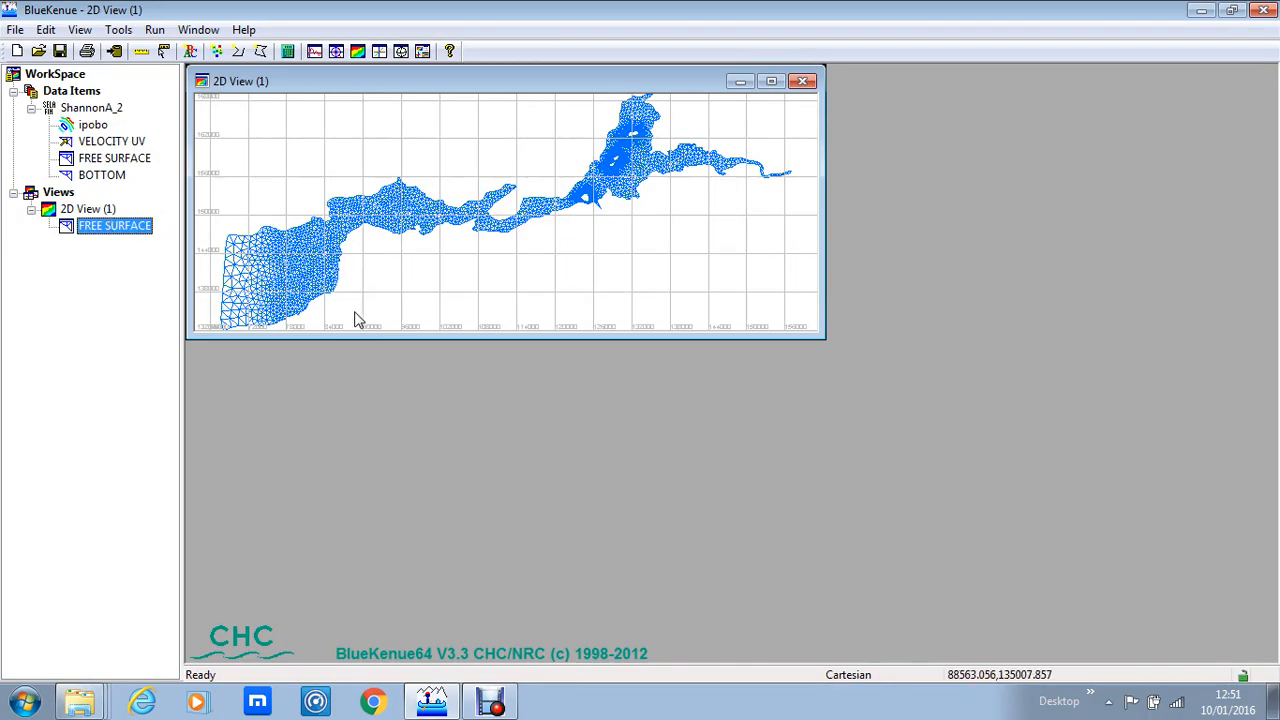
pyautogui.click(772, 82)
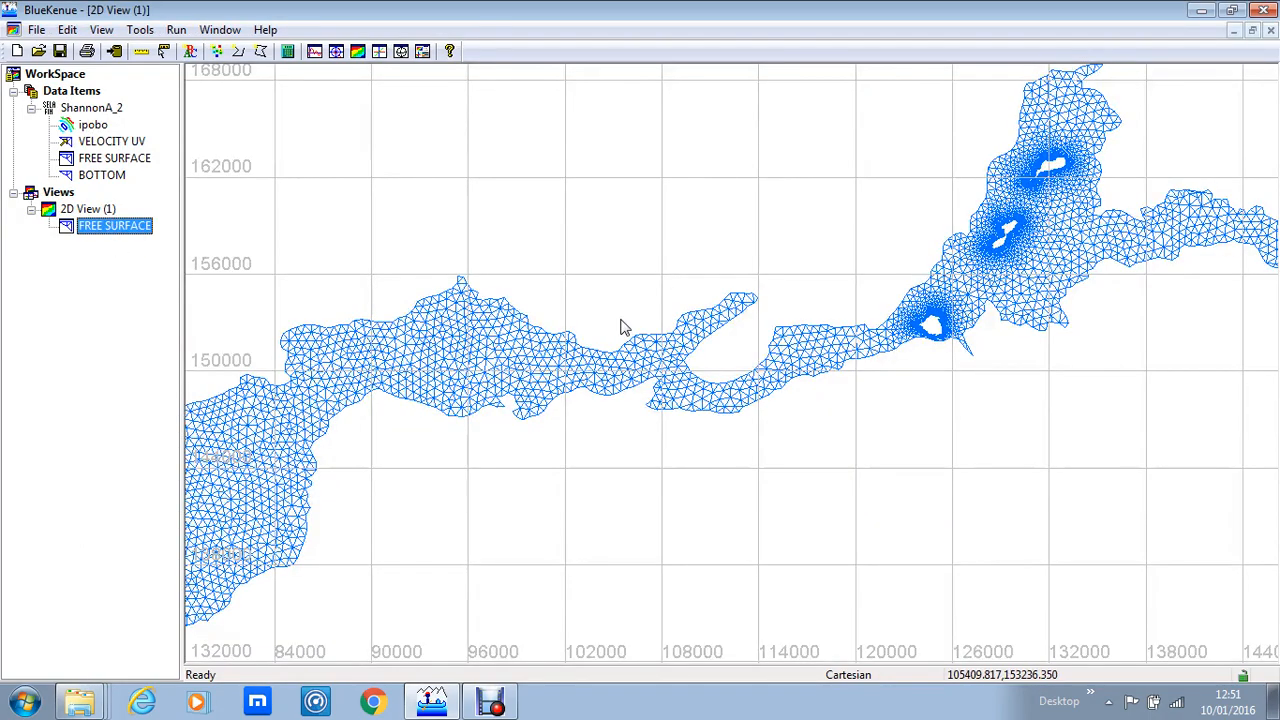
pyautogui.scroll(-5, 640, 440)
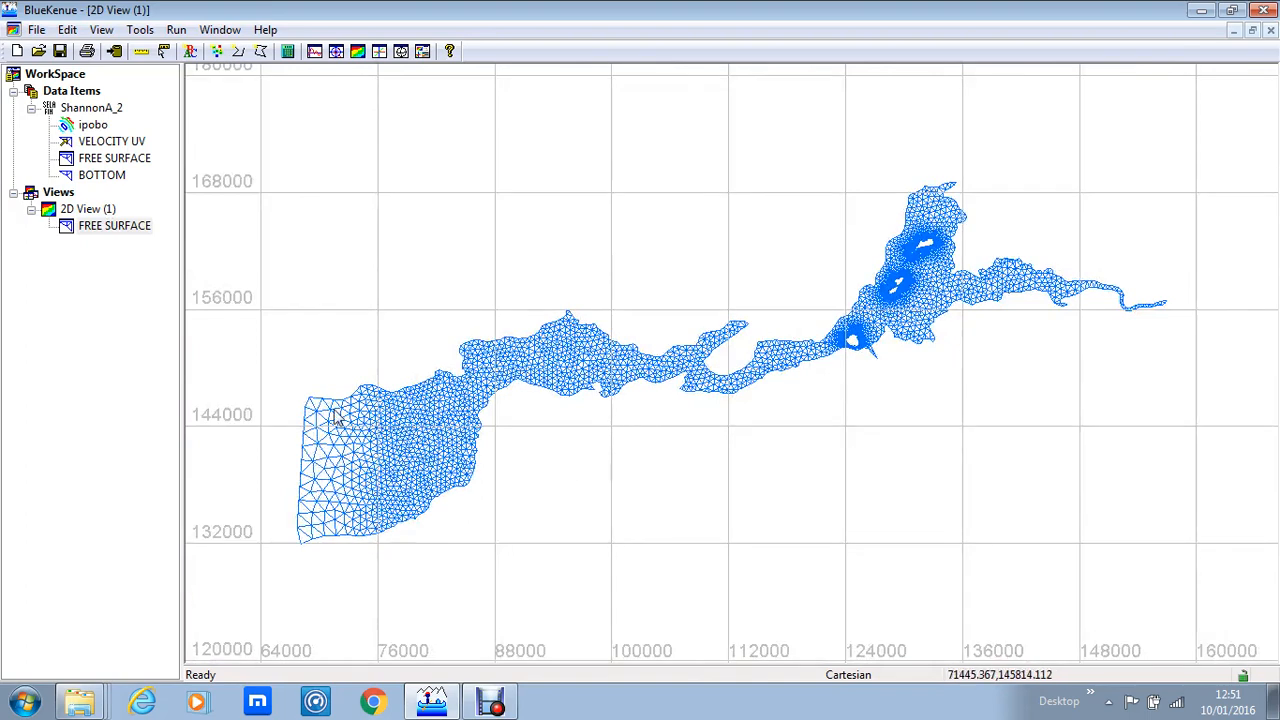
# Step: Enable animation for the FREE SURFACE layer and turn on its colour-scale legend
pyautogui.rightClick(120, 232)
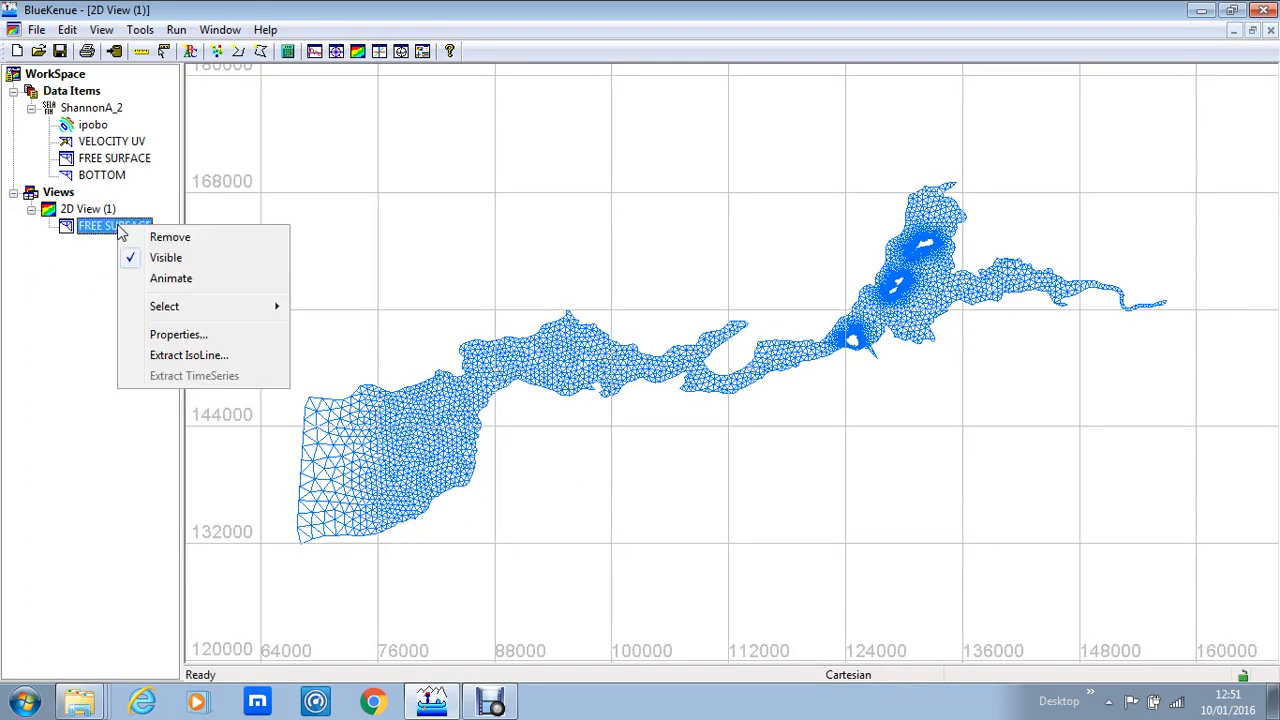
pyautogui.click(171, 280)
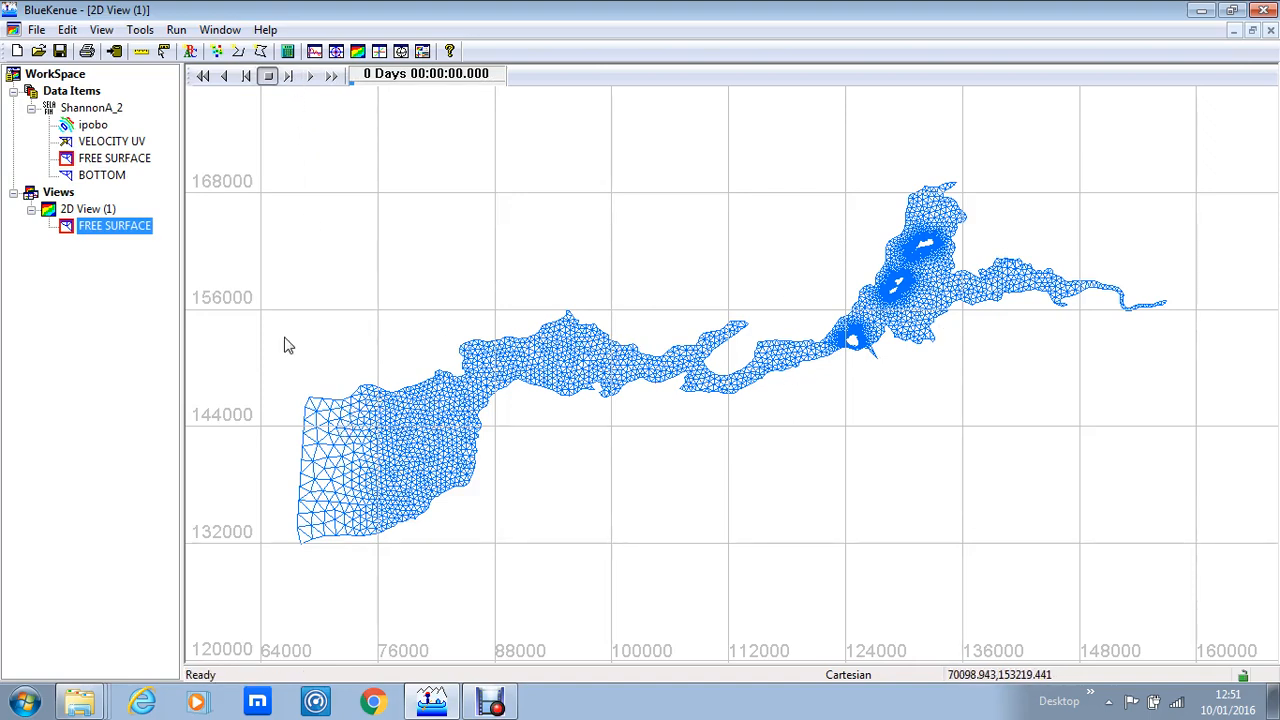
pyautogui.rightClick(133, 237)
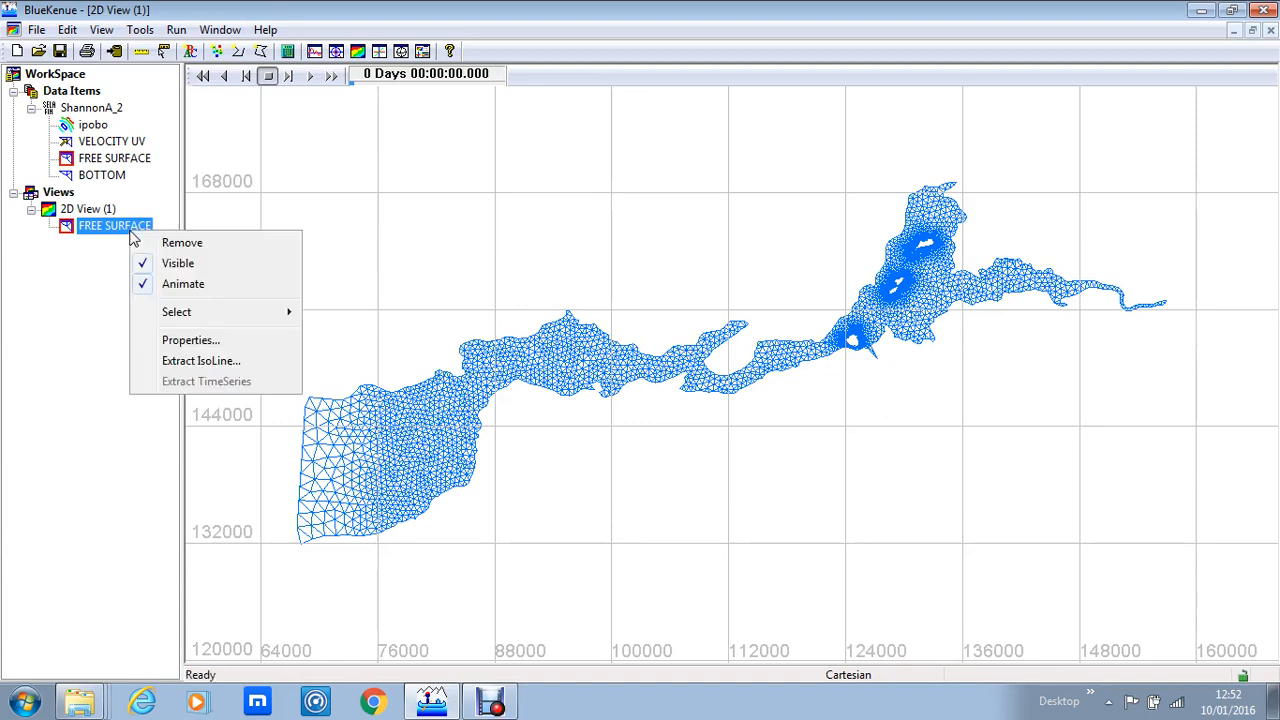
pyautogui.click(185, 343)
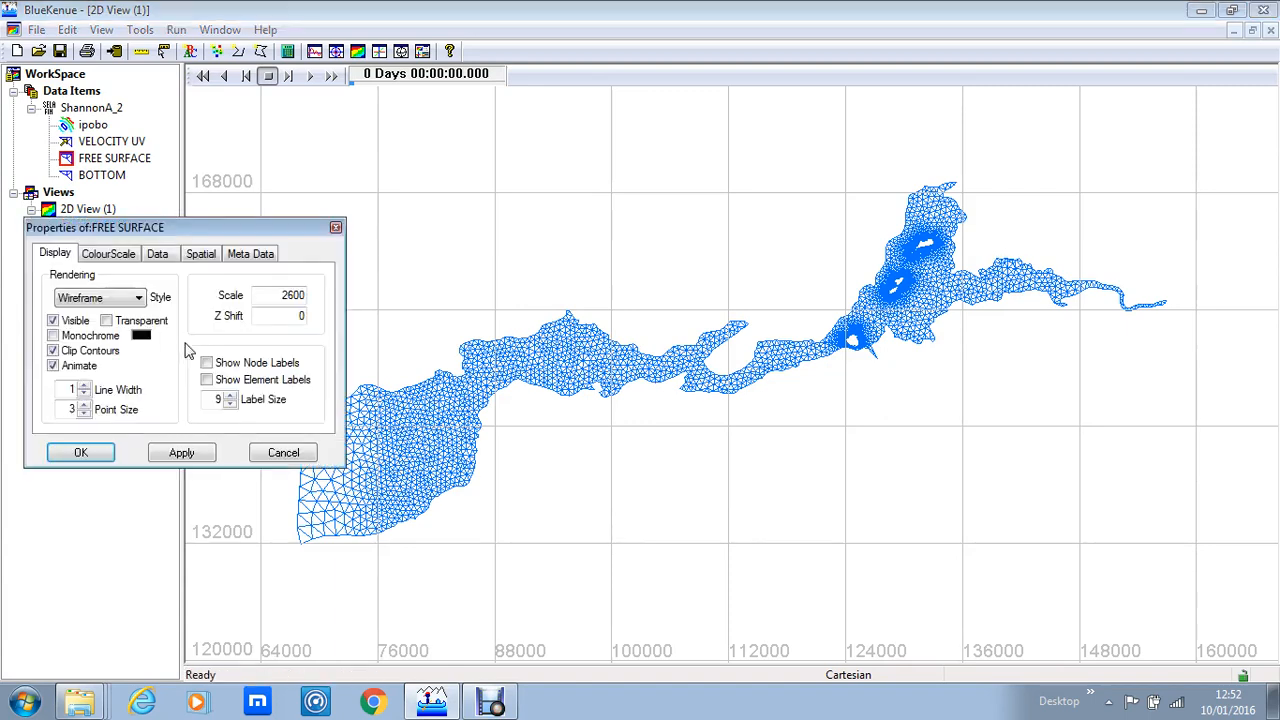
pyautogui.click(124, 257)
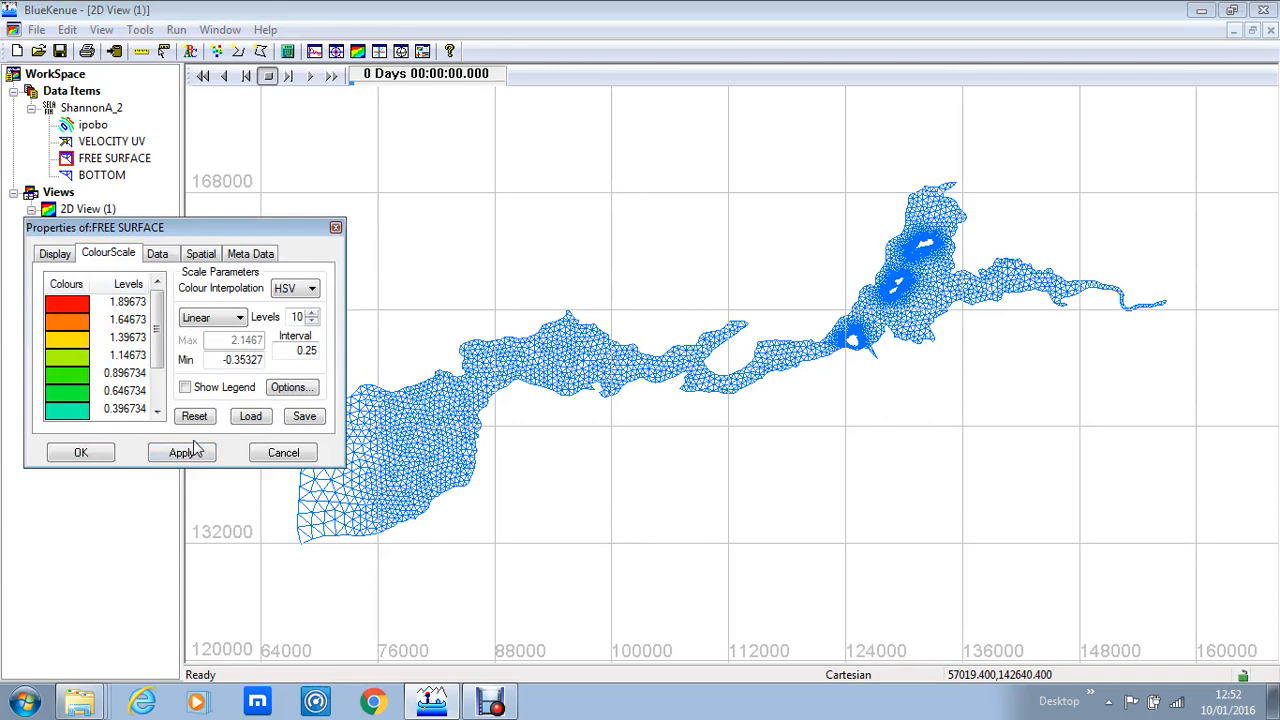
pyautogui.click(186, 388)
pyautogui.click(81, 452)
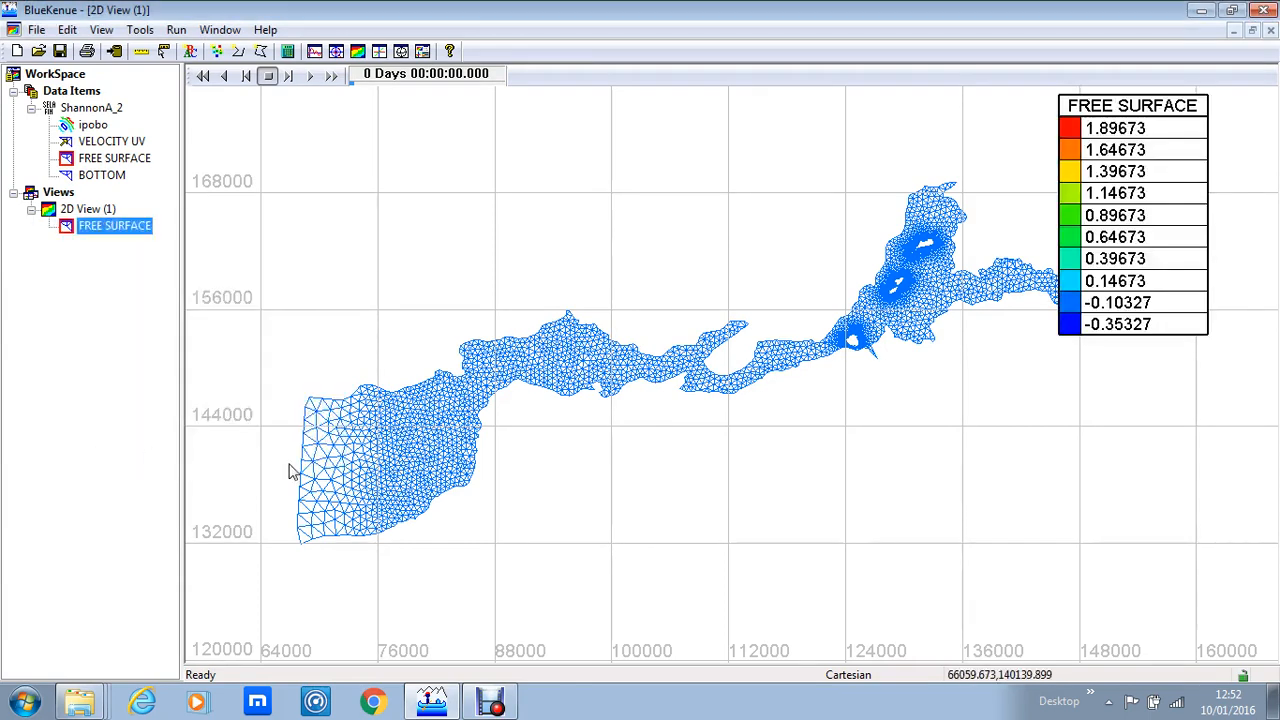
# Step: Move the FREE SURFACE legend down beside the mesh's eastern end
pyautogui.click(1168, 127)
pyautogui.click(1166, 115)
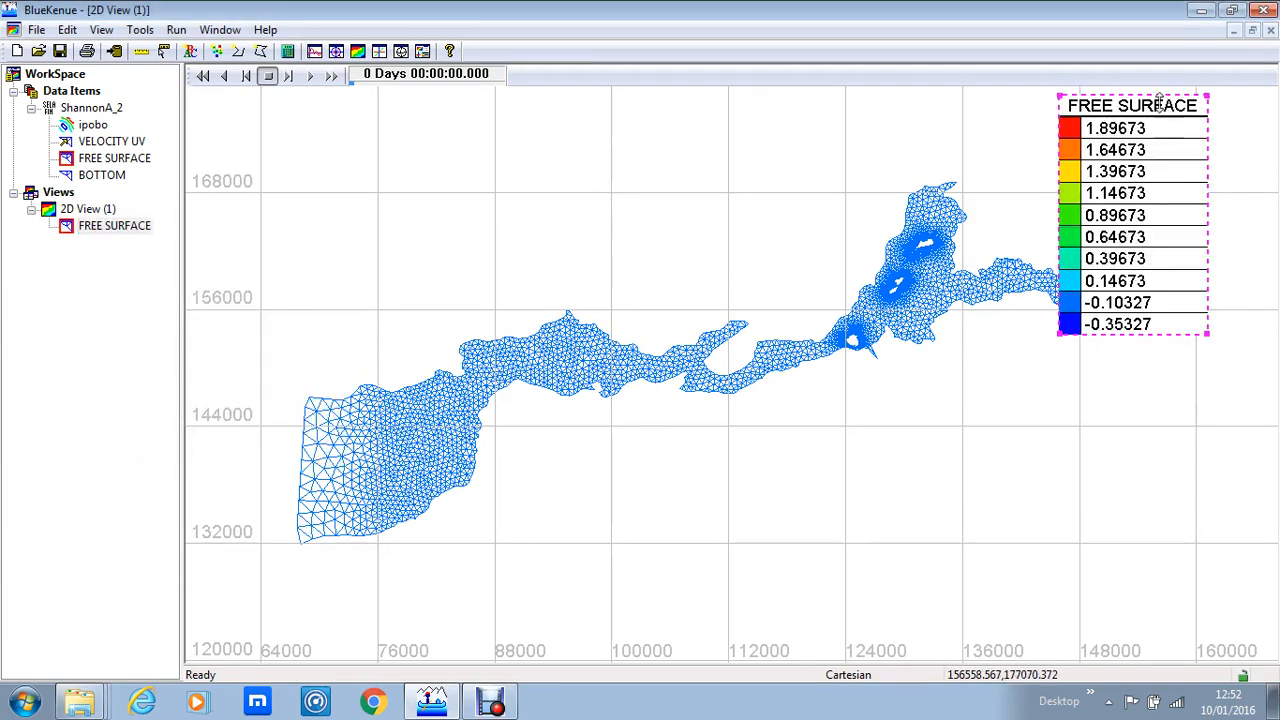
pyautogui.moveTo(1140, 103); pyautogui.dragTo(1014, 365)
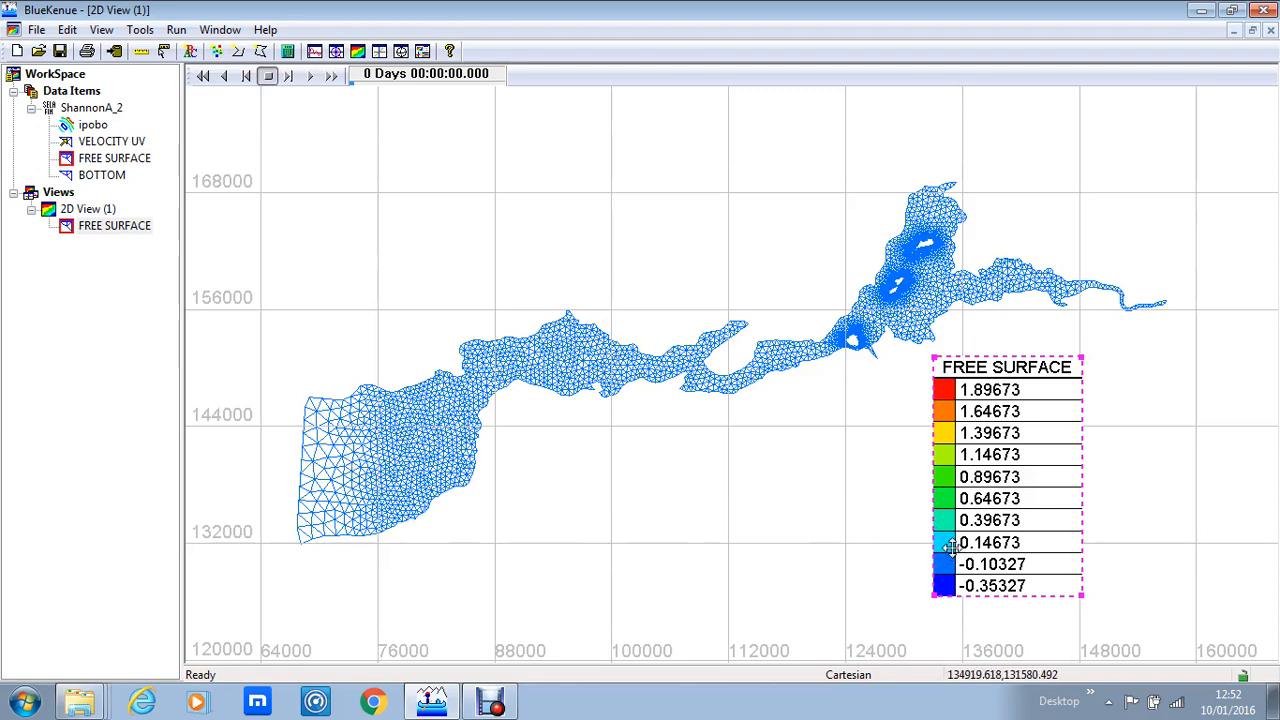
pyautogui.click(703, 452)
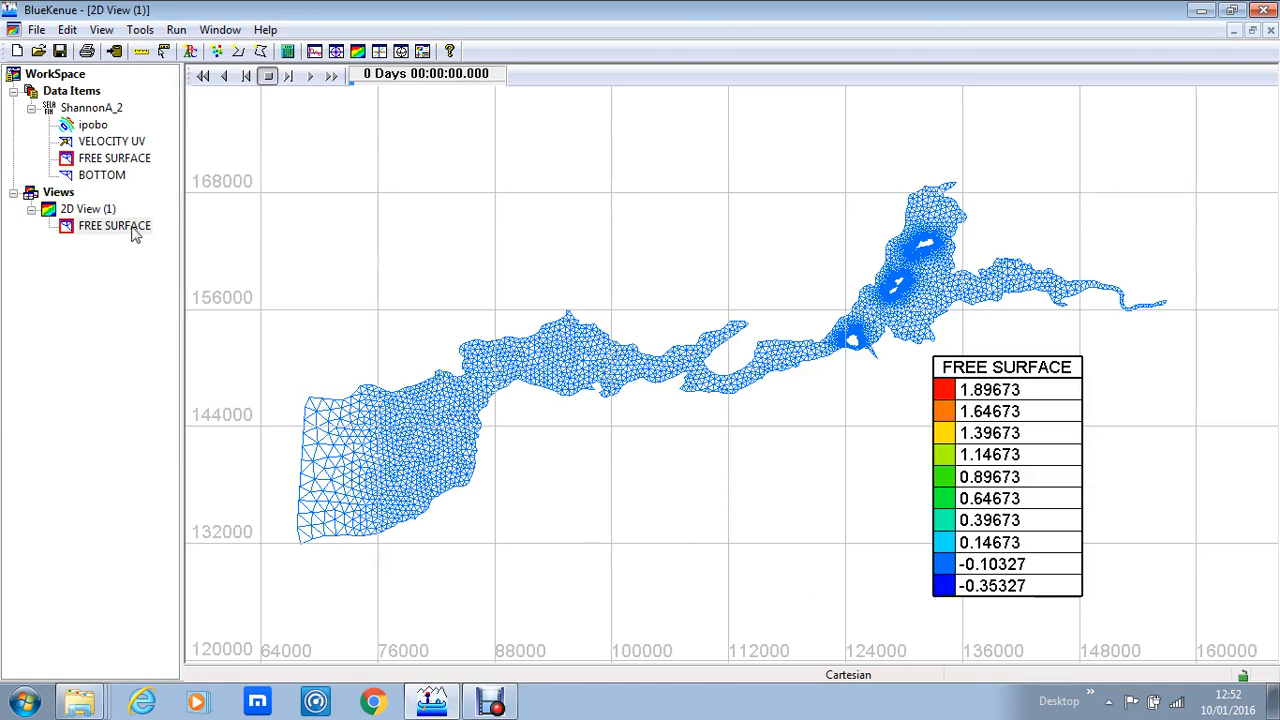
# Step: Step through the free-surface animation one frame at a time up to 05:33:20
pyautogui.click(289, 77)
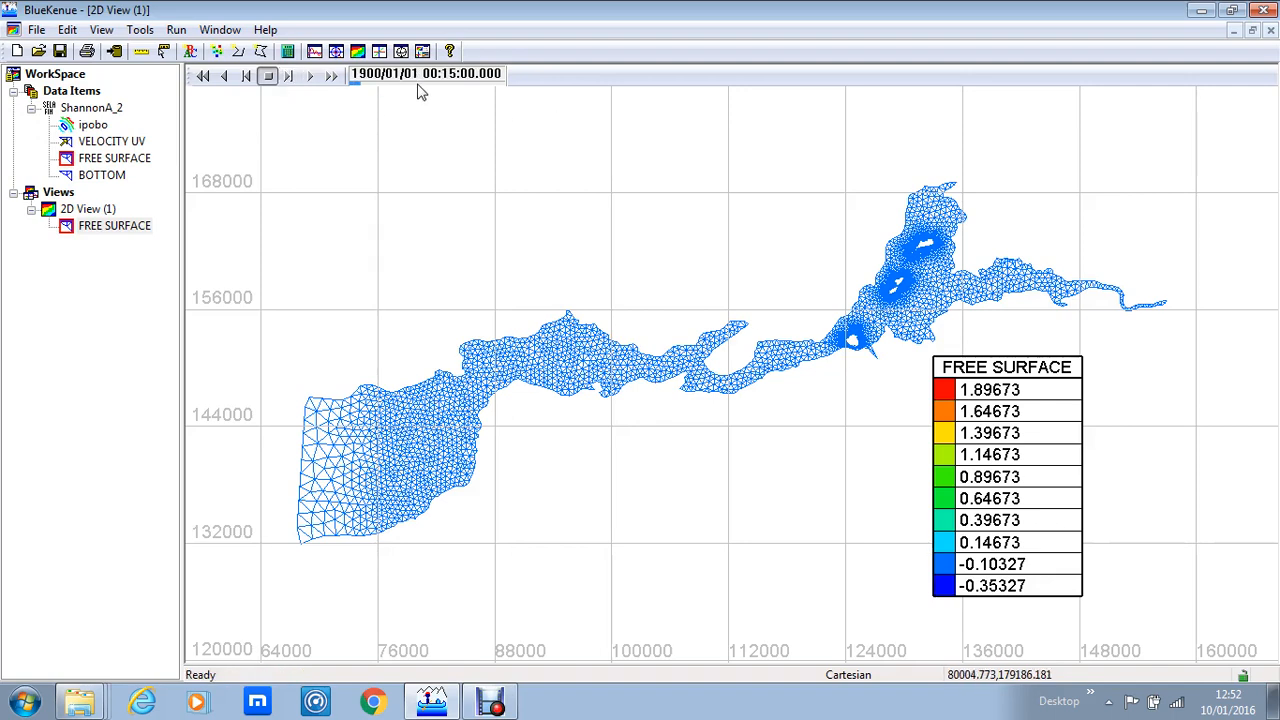
pyautogui.click(289, 77)
pyautogui.click(289, 77)
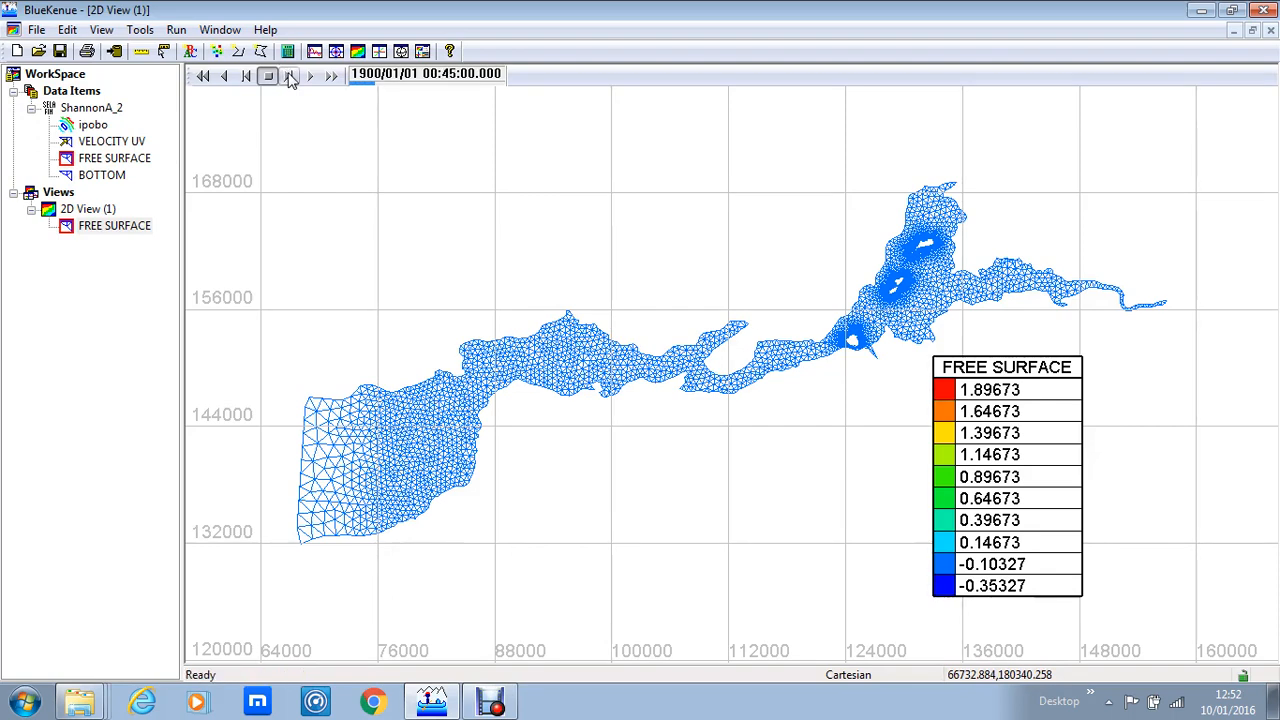
pyautogui.click(289, 77)
pyautogui.click(289, 77)
pyautogui.click(289, 77)
pyautogui.click(289, 77)
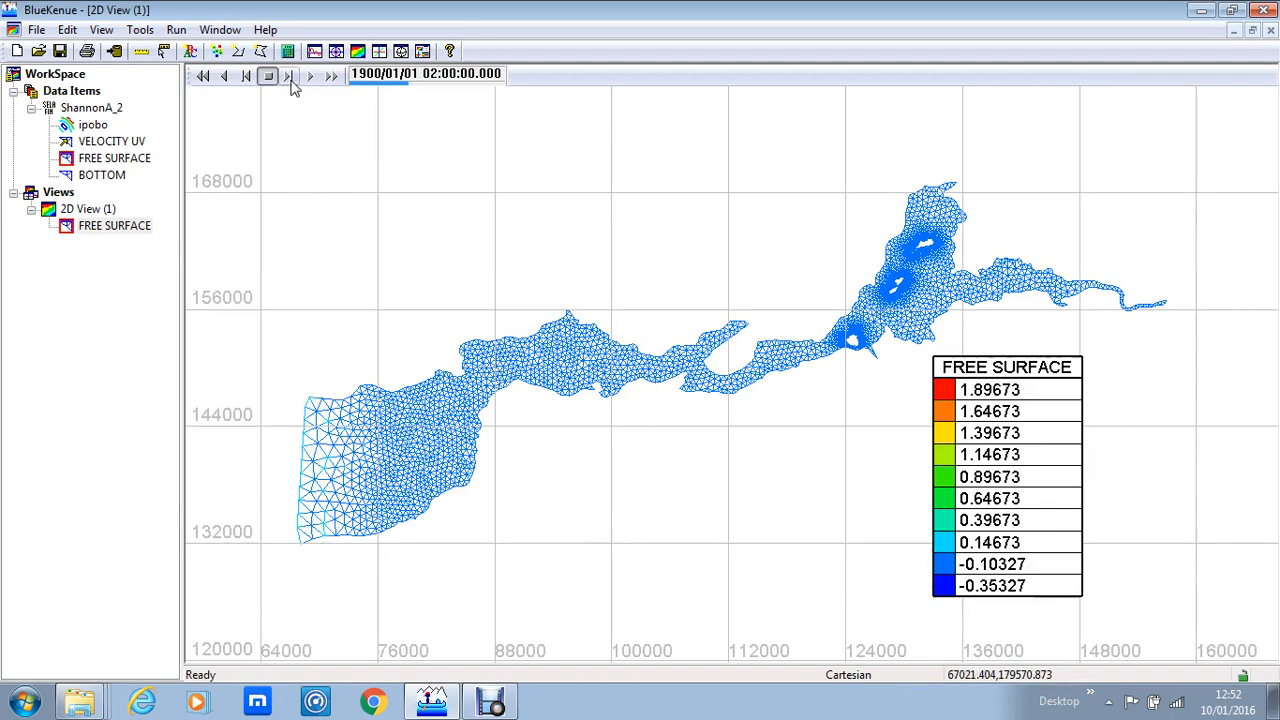
pyautogui.click(290, 78)
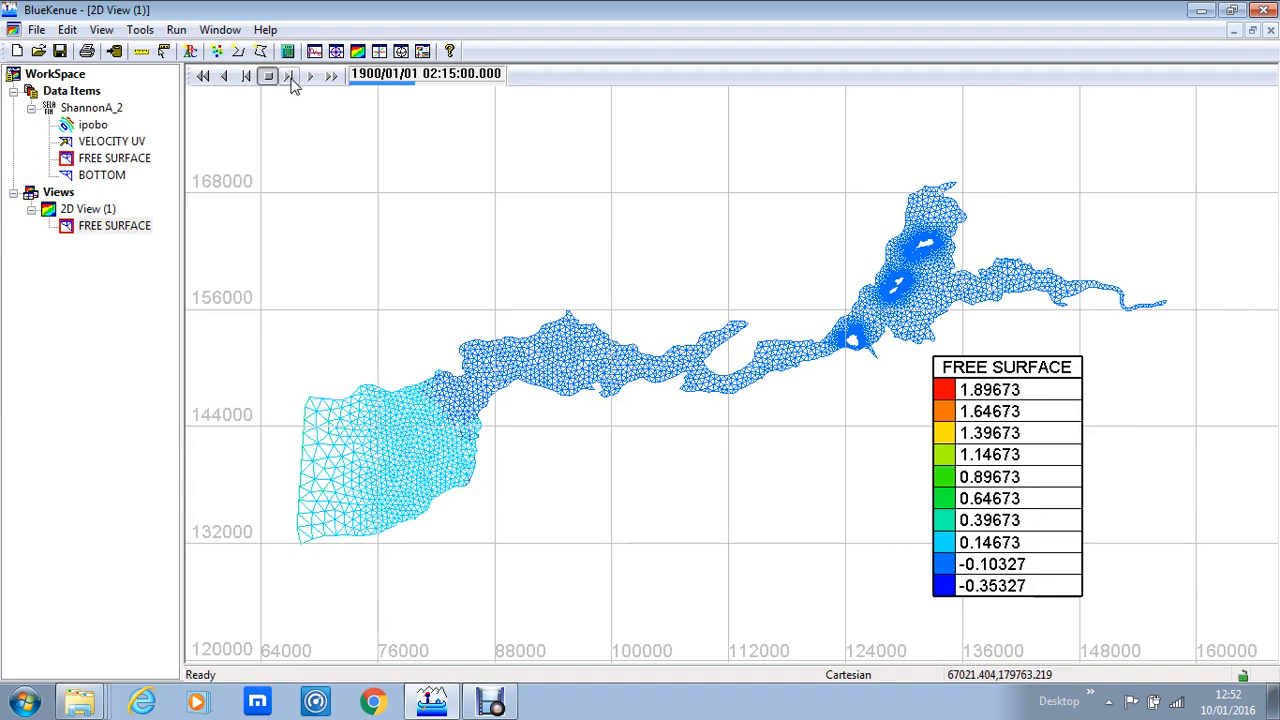
pyautogui.click(290, 78)
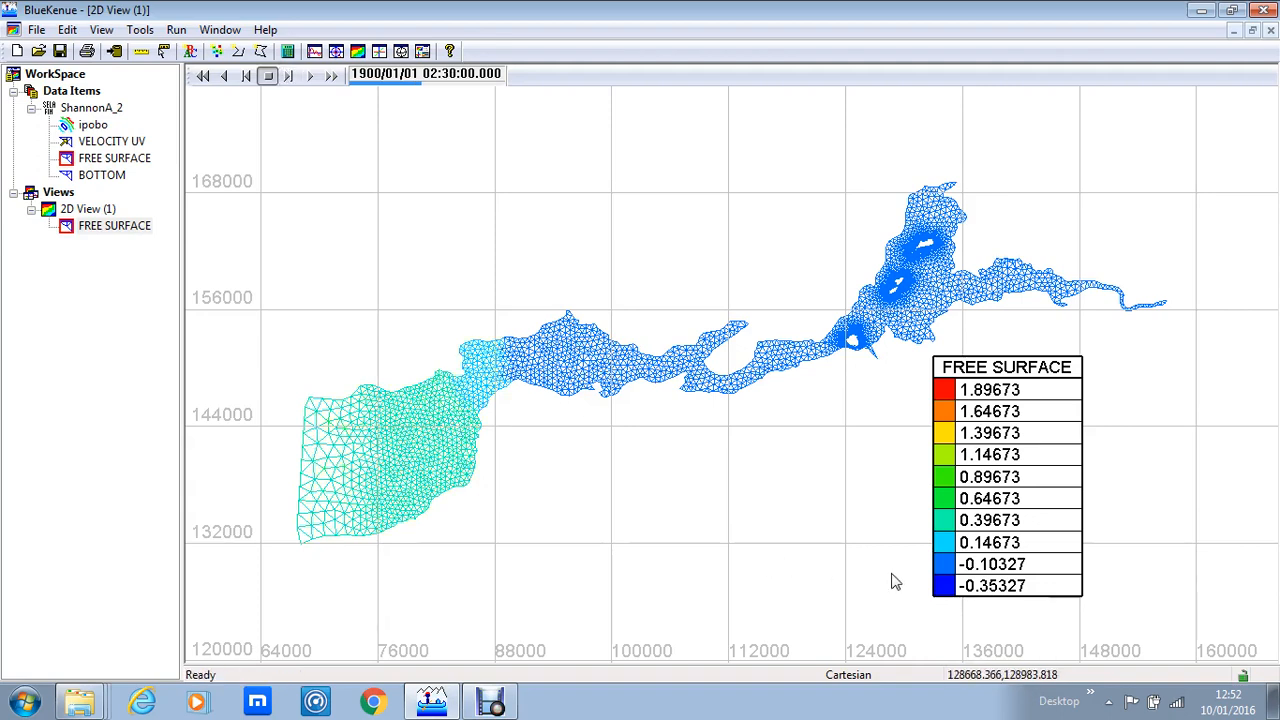
pyautogui.click(289, 77)
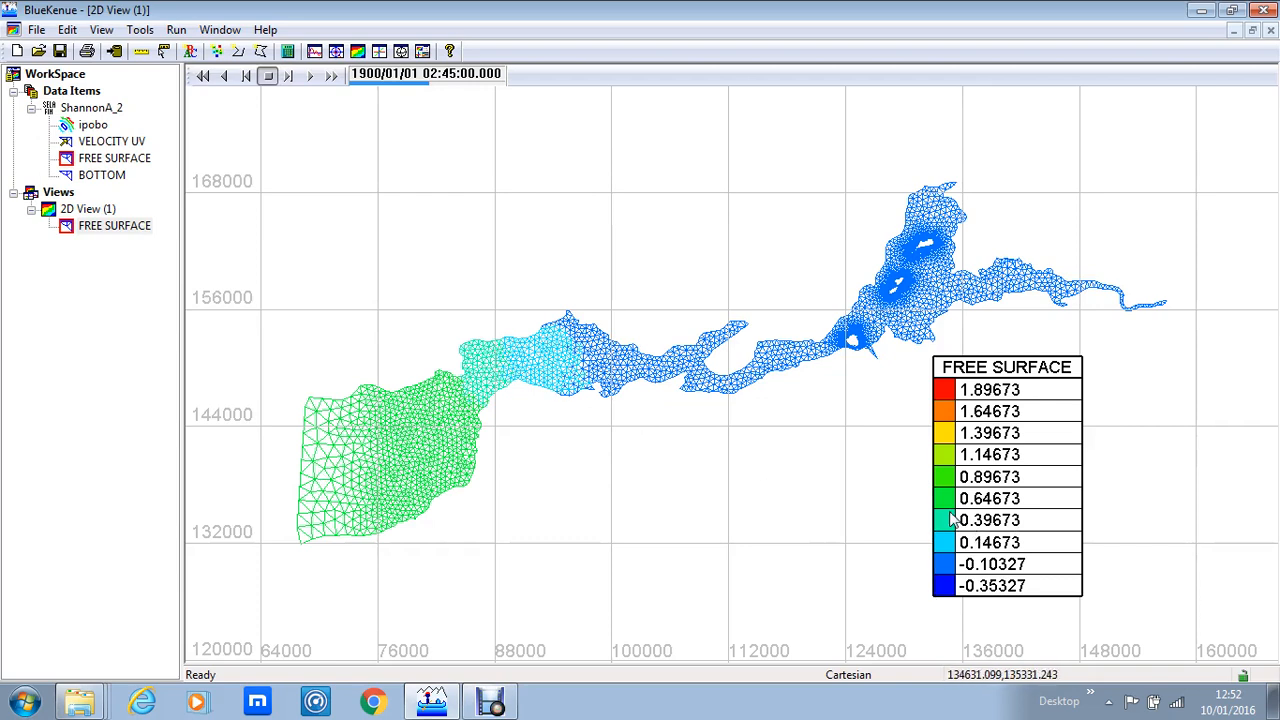
pyautogui.click(289, 77)
pyautogui.click(289, 77)
pyautogui.click(289, 77)
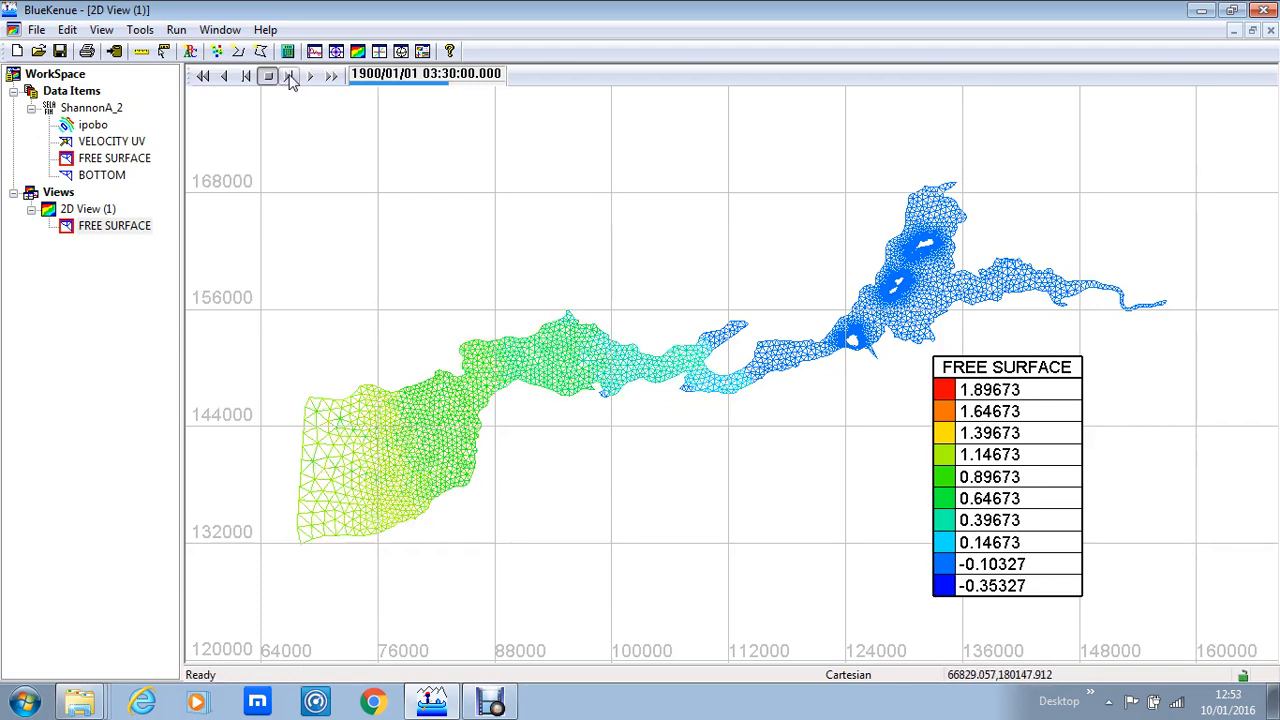
pyautogui.click(289, 77)
pyautogui.click(289, 77)
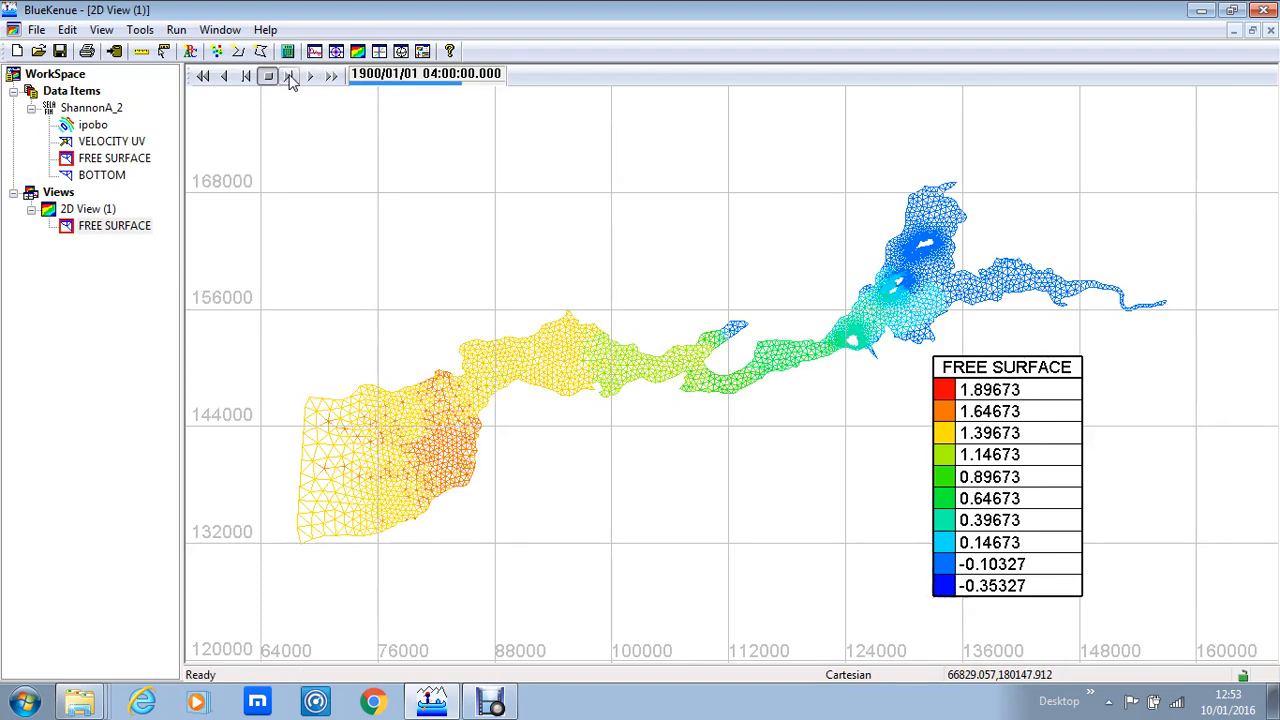
pyautogui.click(289, 77)
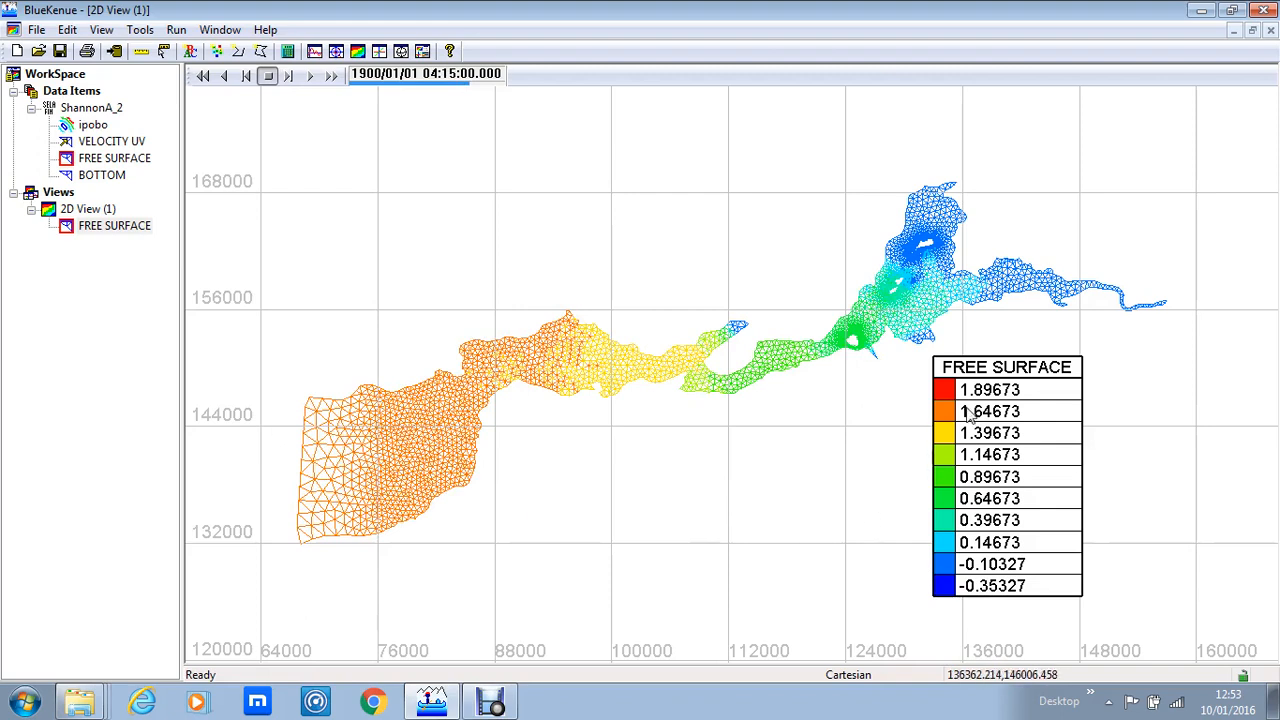
pyautogui.click(289, 77)
pyautogui.click(289, 77)
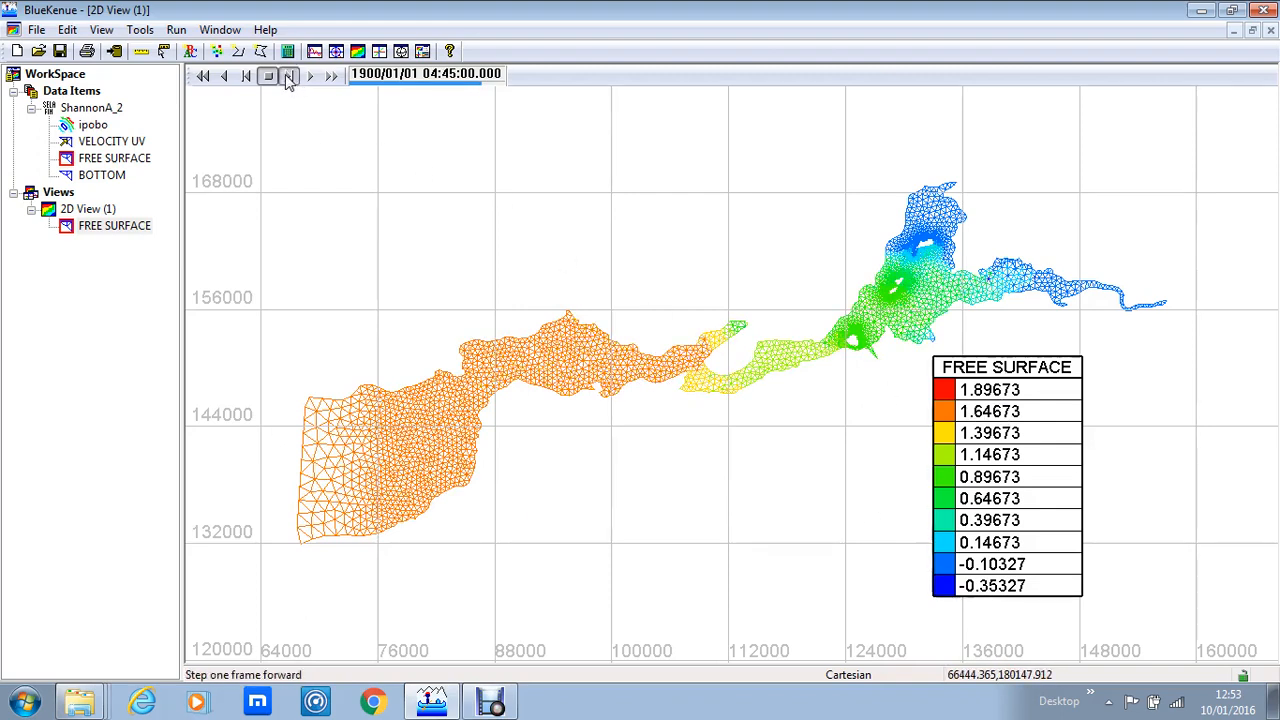
pyautogui.click(289, 77)
pyautogui.click(289, 77)
pyautogui.click(289, 77)
pyautogui.click(289, 77)
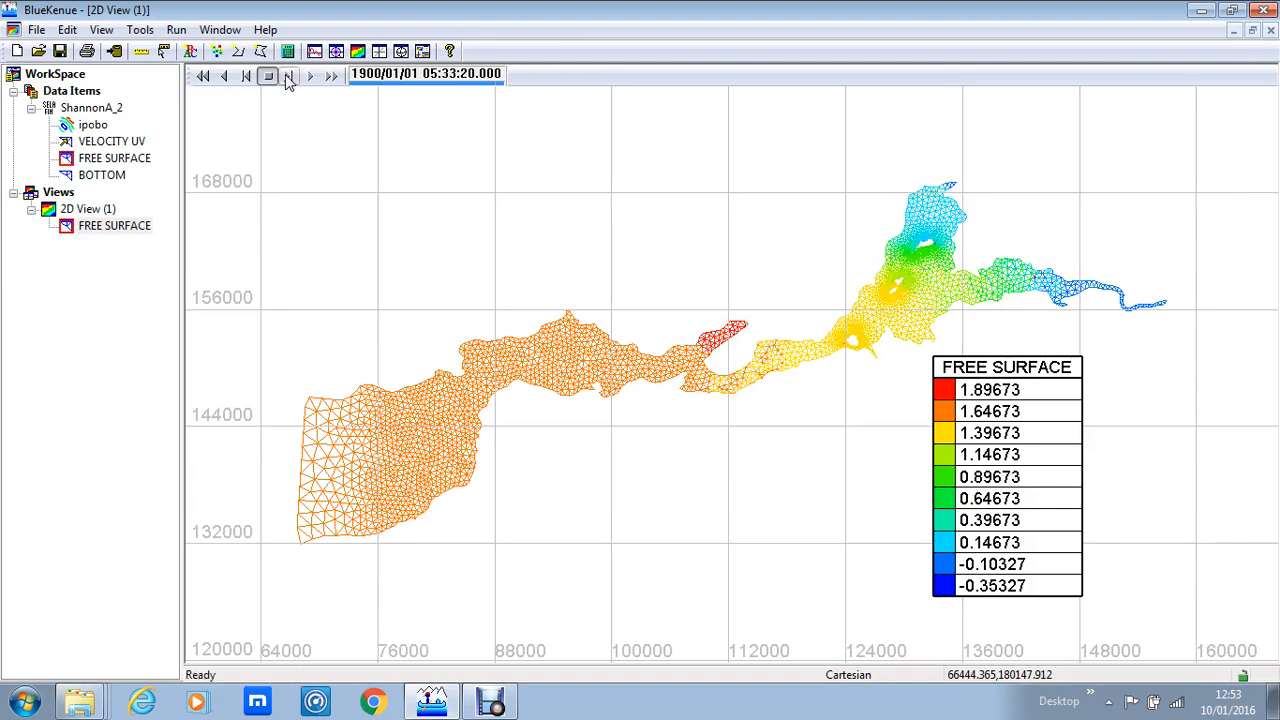
pyautogui.click(289, 77)
# Step: Rewind the animation to the first frame and play it through to the end
pyautogui.click(312, 78)
pyautogui.click(202, 76)
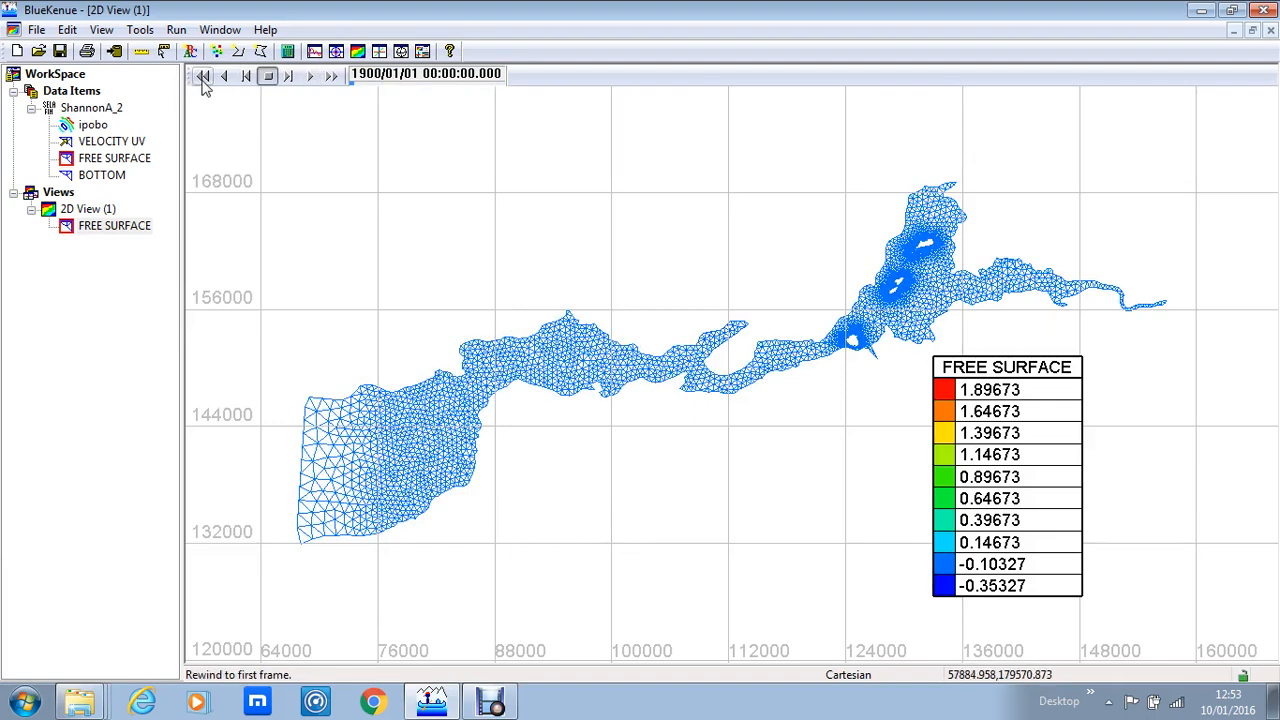
pyautogui.click(310, 78)
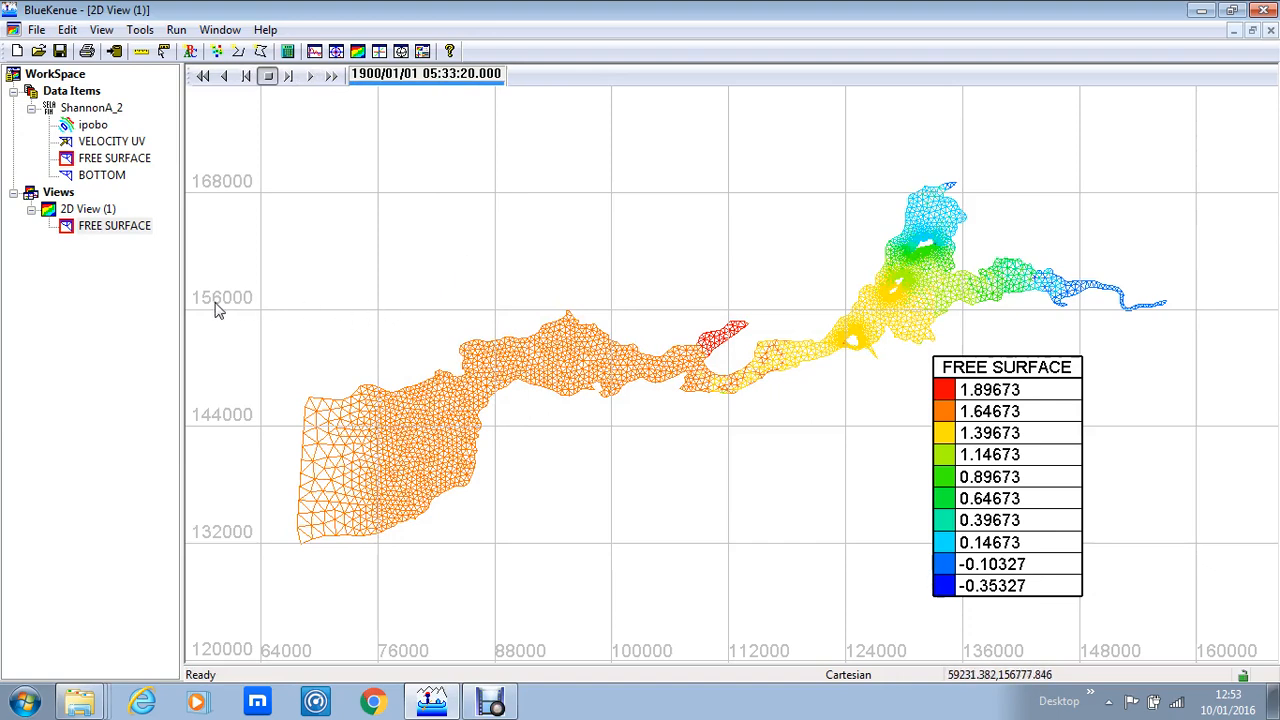
# Step: Hide the FREE SURFACE layer in the 2D view
pyautogui.rightClick(122, 230)
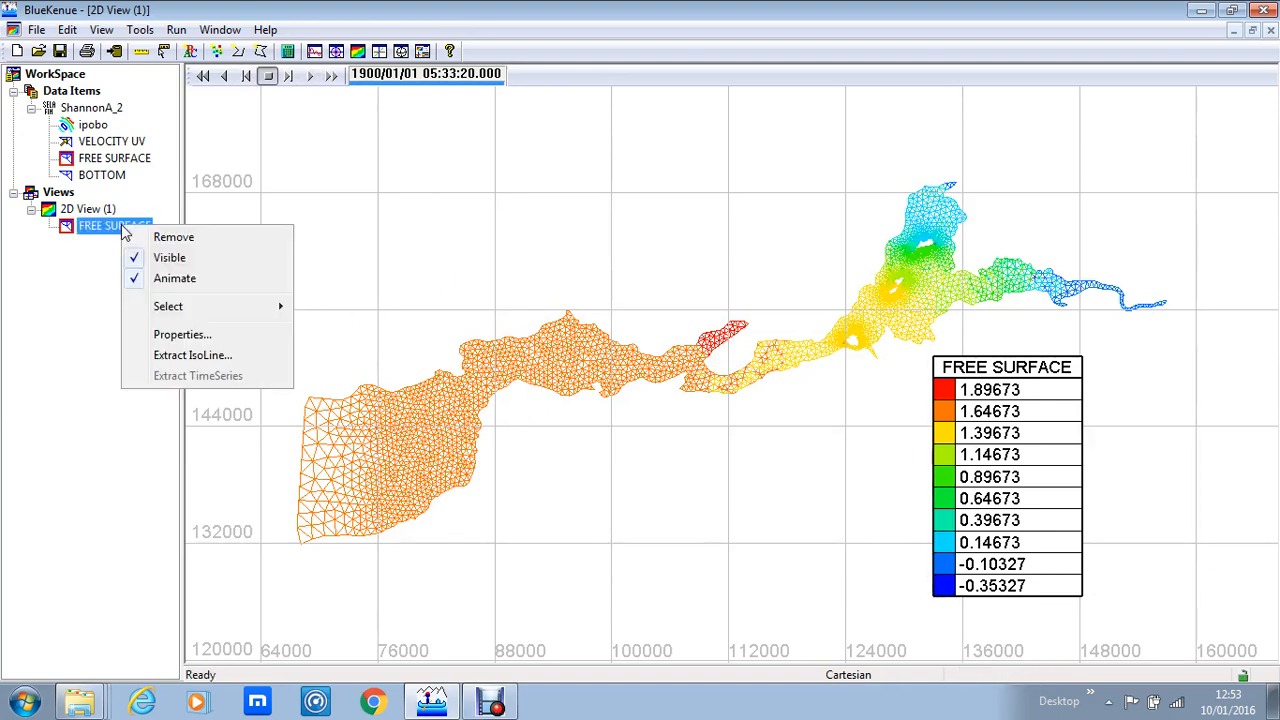
pyautogui.click(163, 259)
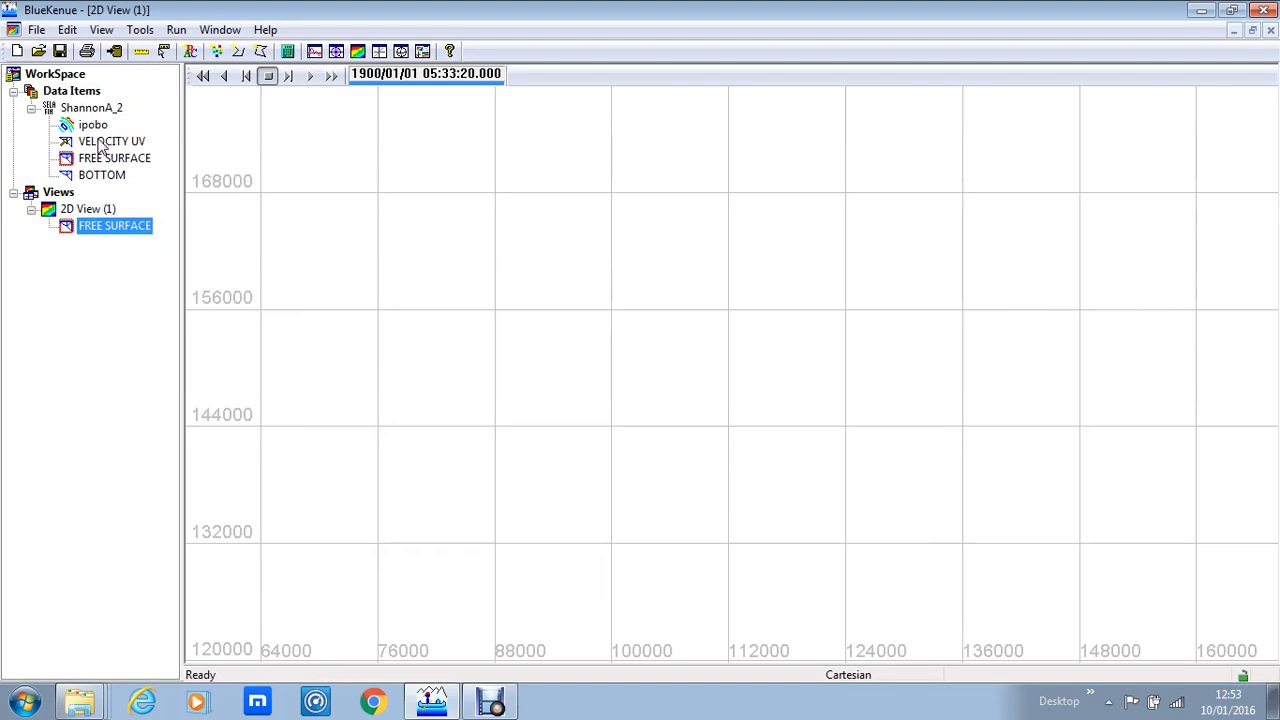
# Step: Add the VELOCITY UV variable to the 2D view and enable its animation
pyautogui.moveTo(99, 141); pyautogui.dragTo(89, 211)
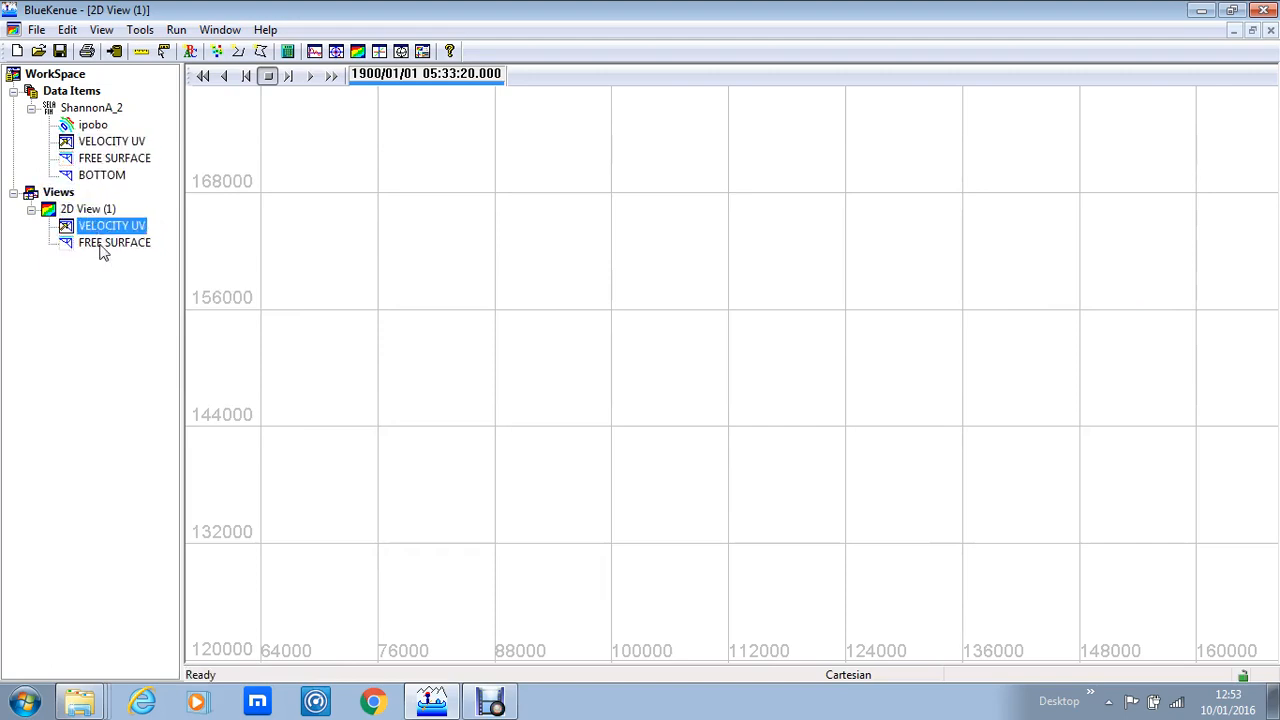
pyautogui.rightClick(118, 231)
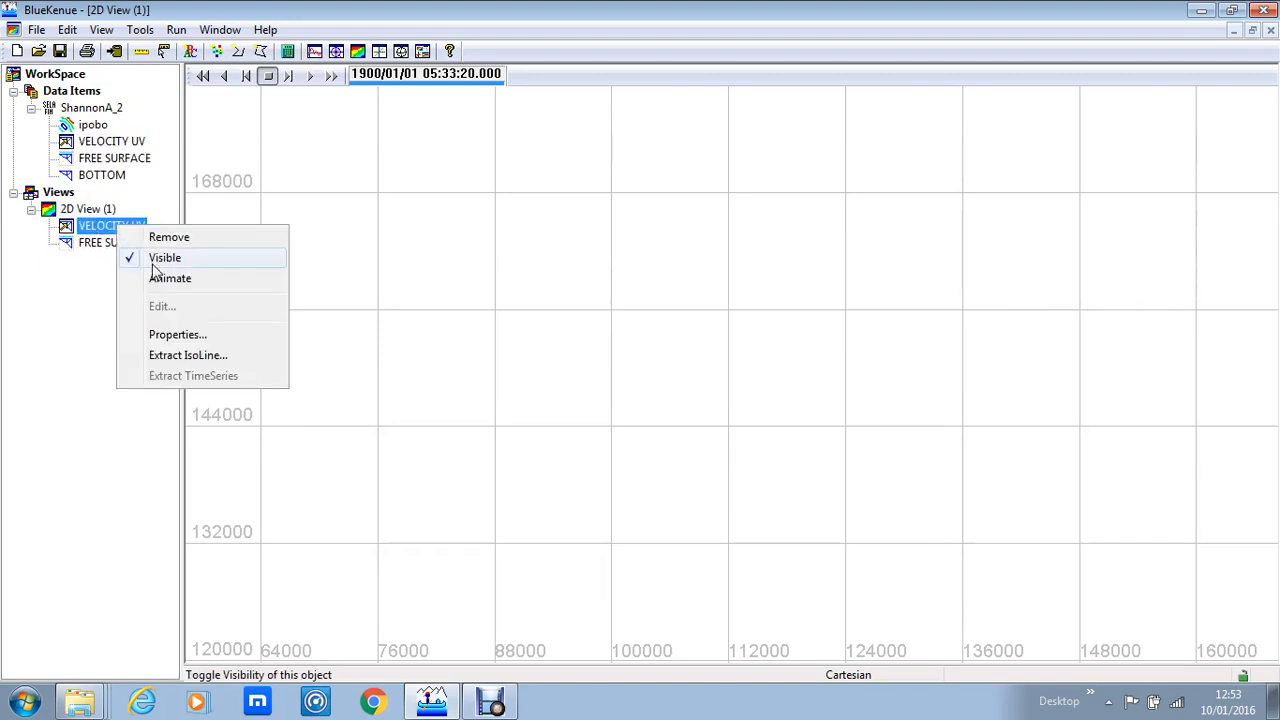
pyautogui.click(163, 280)
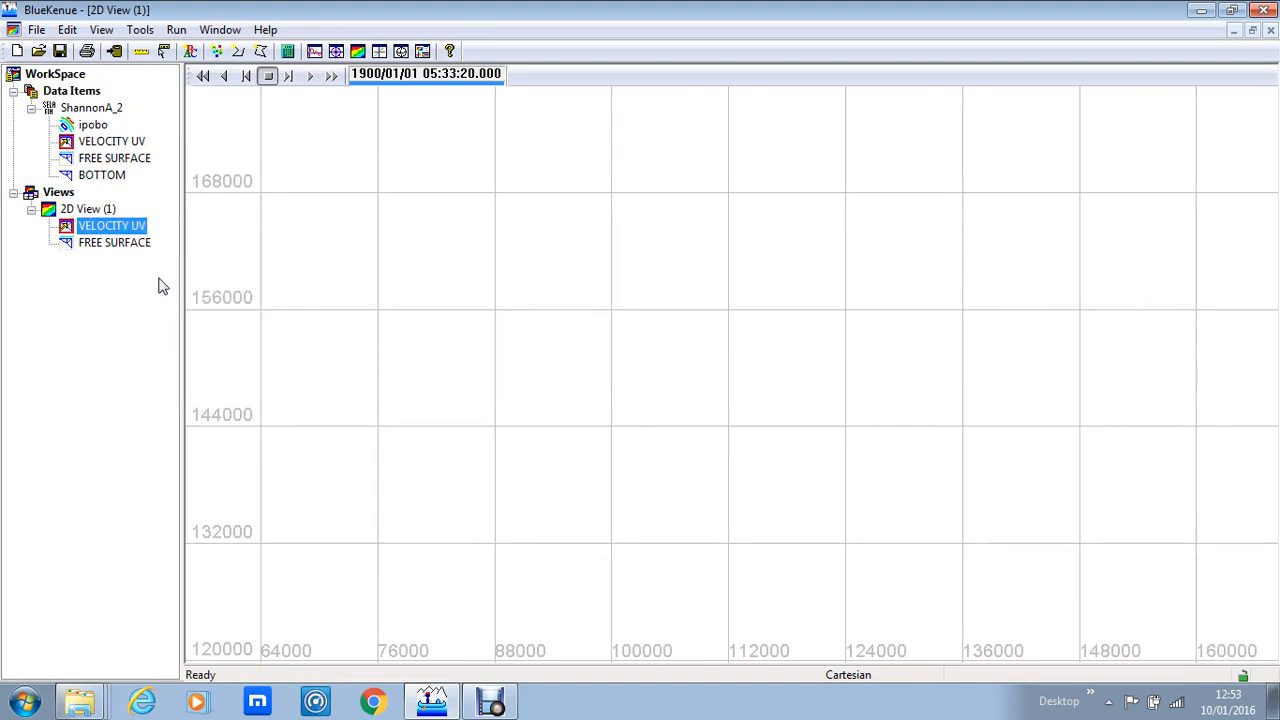
# Step: Step the velocity animation forward frame by frame until the velocity vectors appear
pyautogui.click(289, 77)
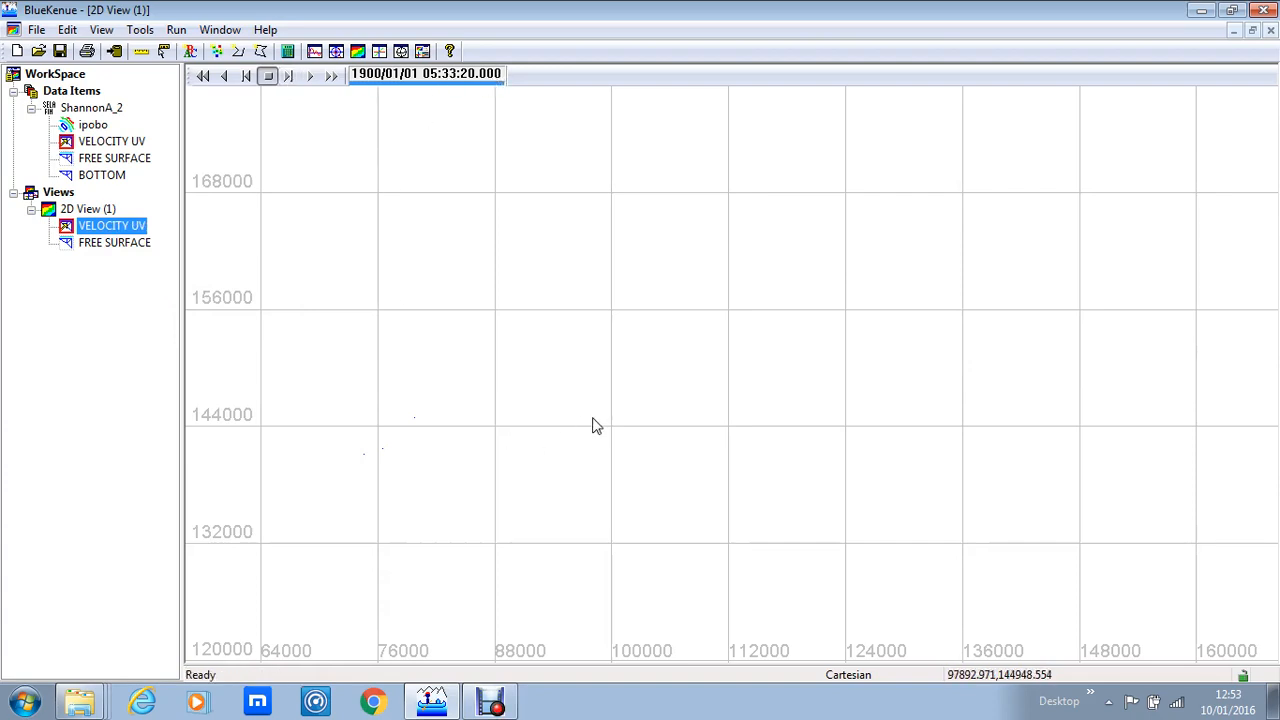
pyautogui.click(288, 77)
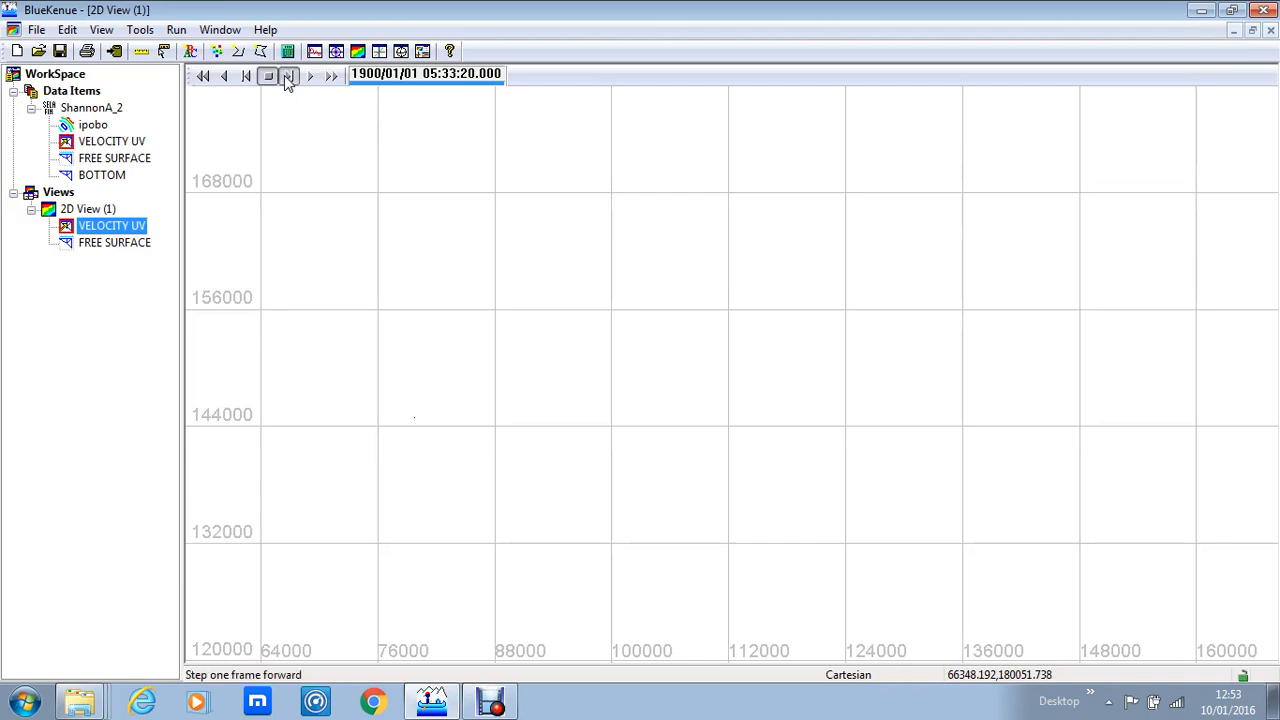
pyautogui.click(288, 77)
pyautogui.click(288, 77)
pyautogui.click(288, 77)
pyautogui.click(288, 77)
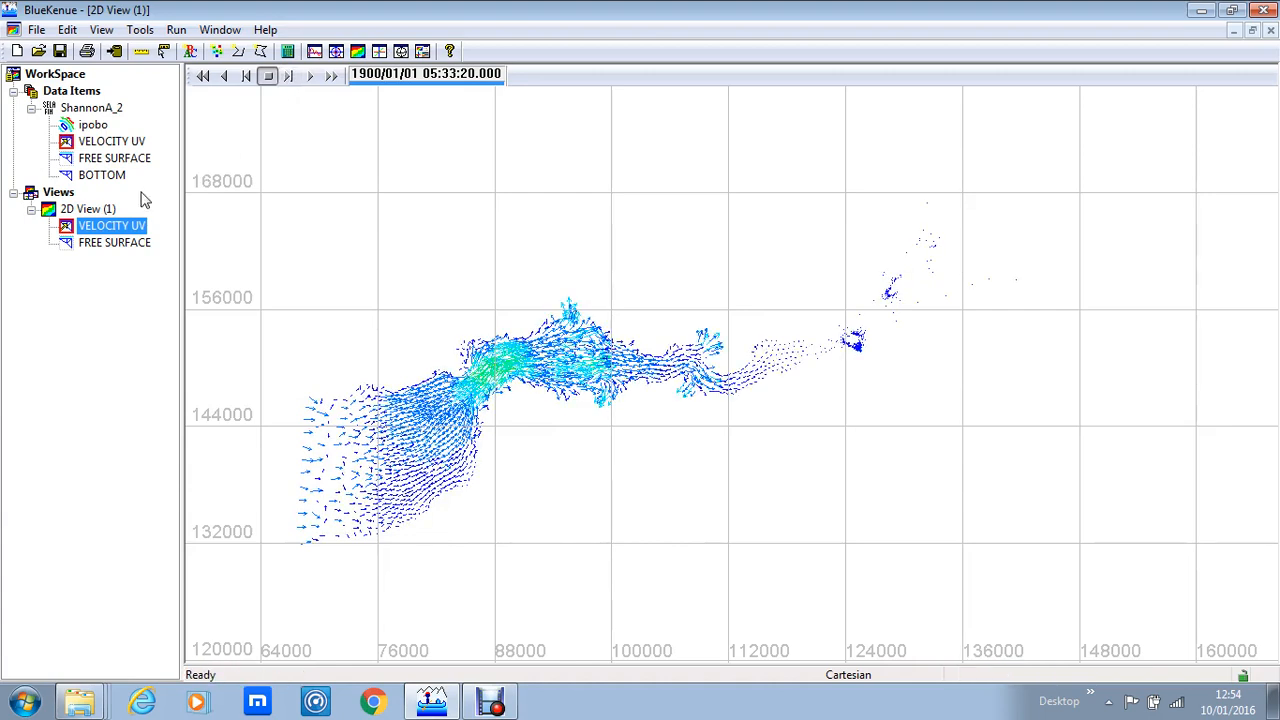
# Step: Turn on the colour-scale legend in the VELOCITY UV layer's properties
pyautogui.rightClick(106, 230)
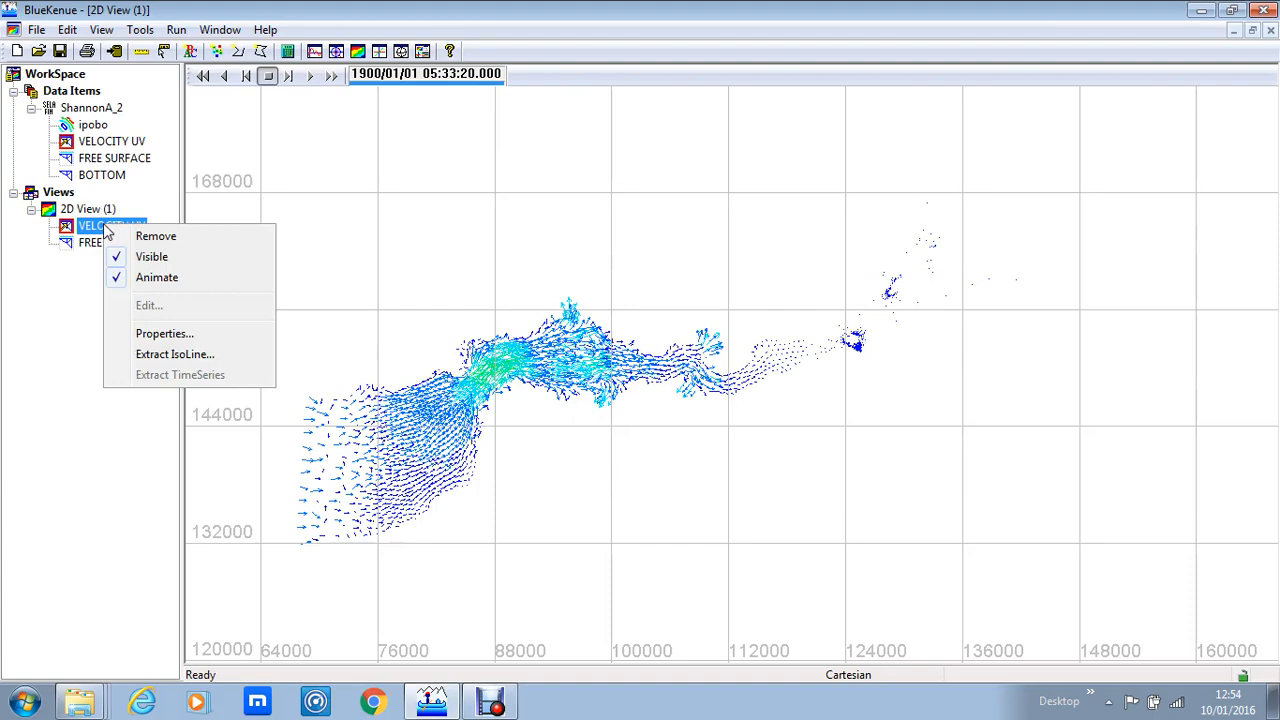
pyautogui.click(172, 334)
pyautogui.click(100, 250)
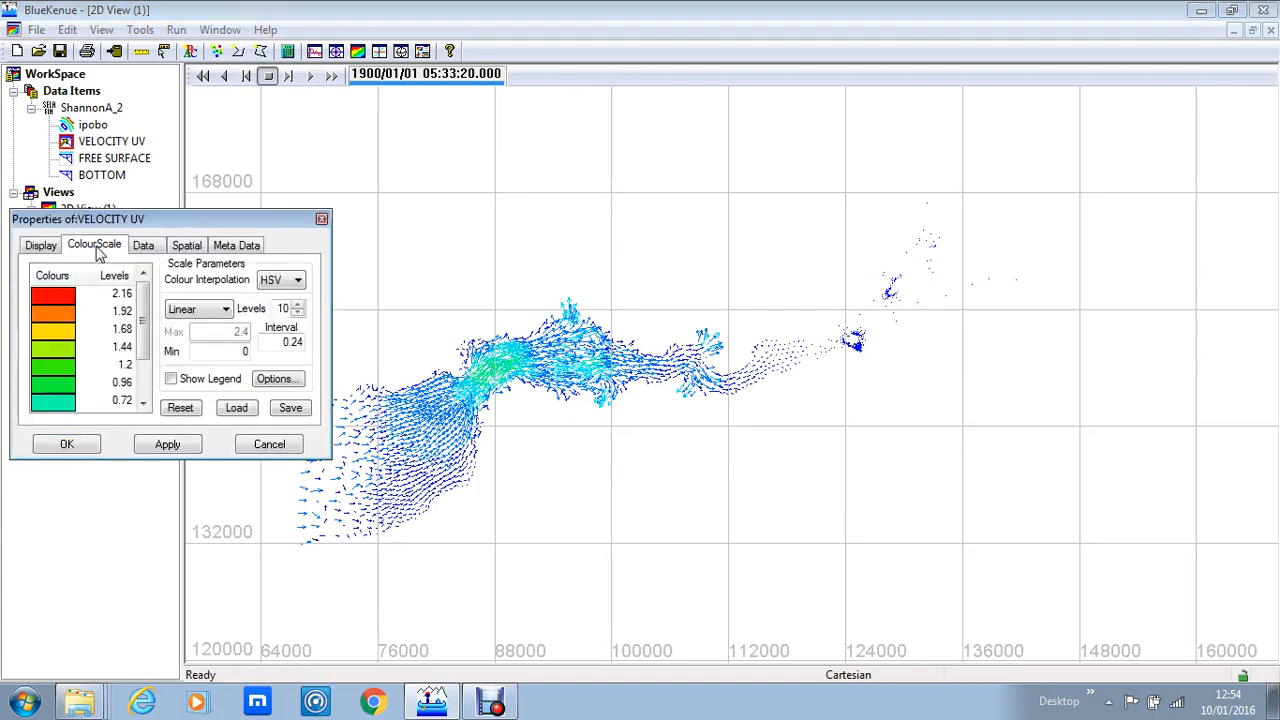
pyautogui.click(181, 383)
pyautogui.click(56, 448)
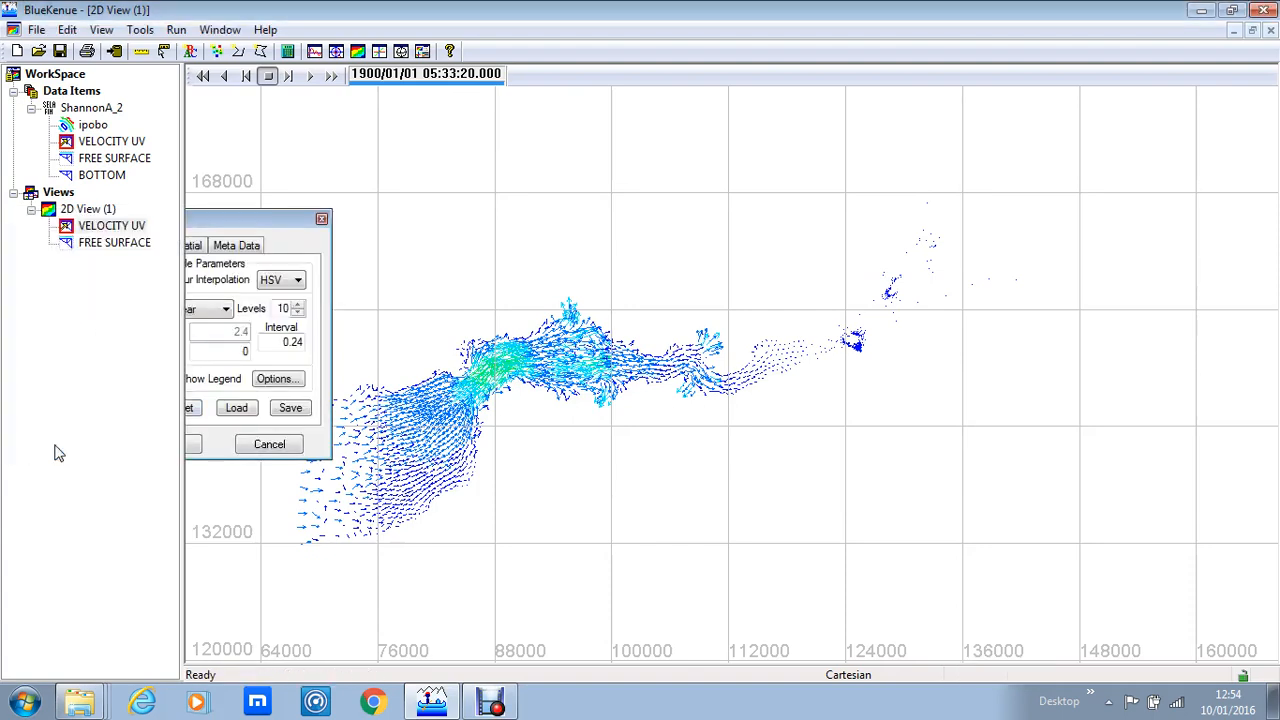
# Step: Move the VELOCITY UV legend down to the lower-right corner of the 2D view
pyautogui.click(1146, 112)
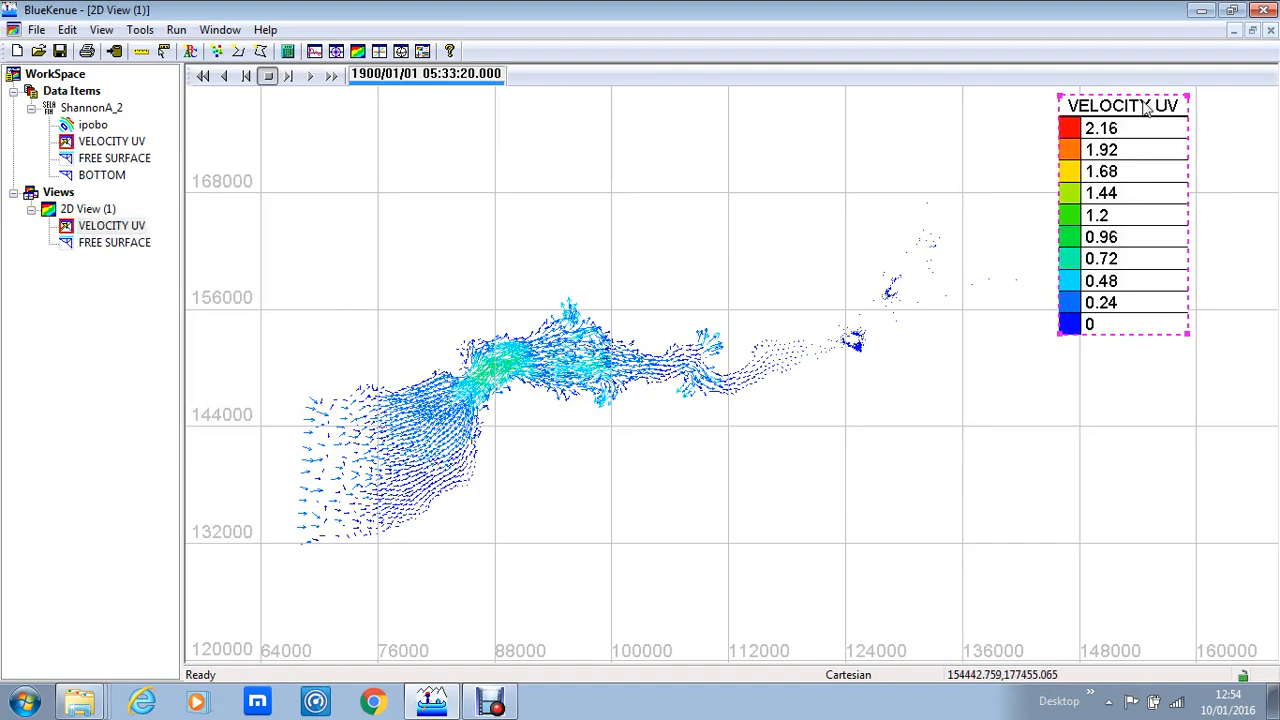
pyautogui.moveTo(1146, 112); pyautogui.dragTo(1132, 419)
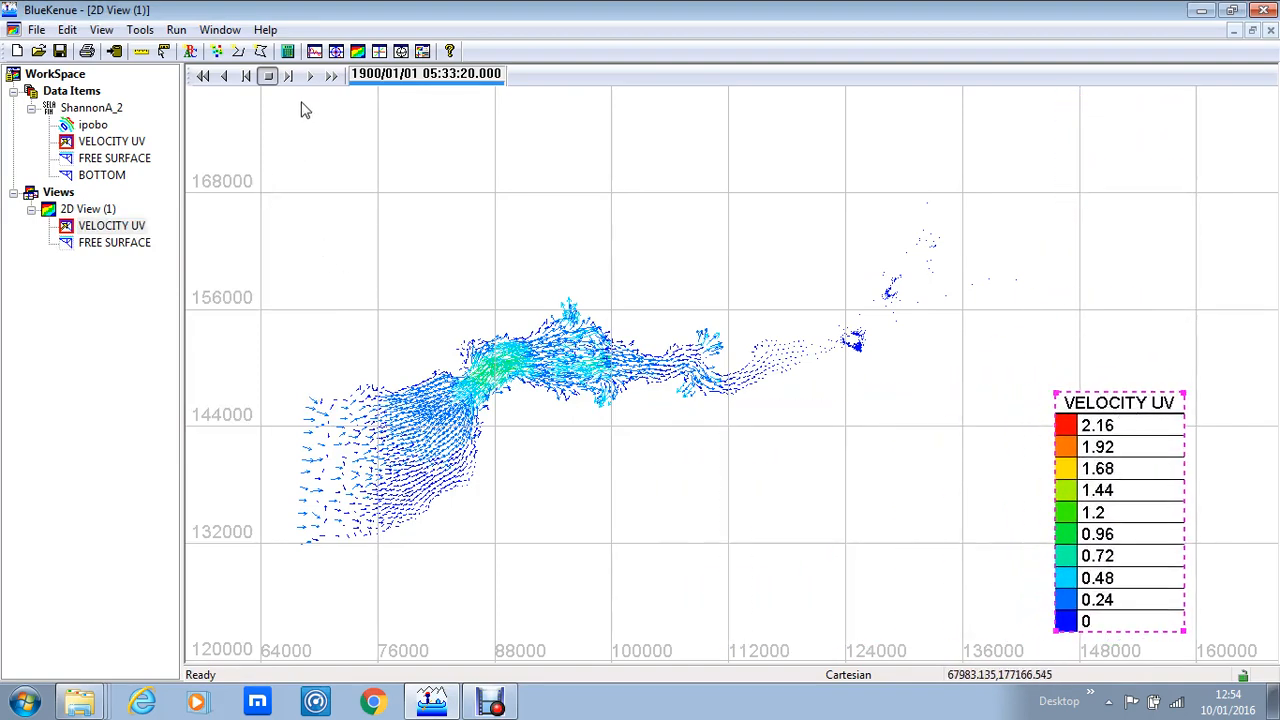
pyautogui.click(768, 590)
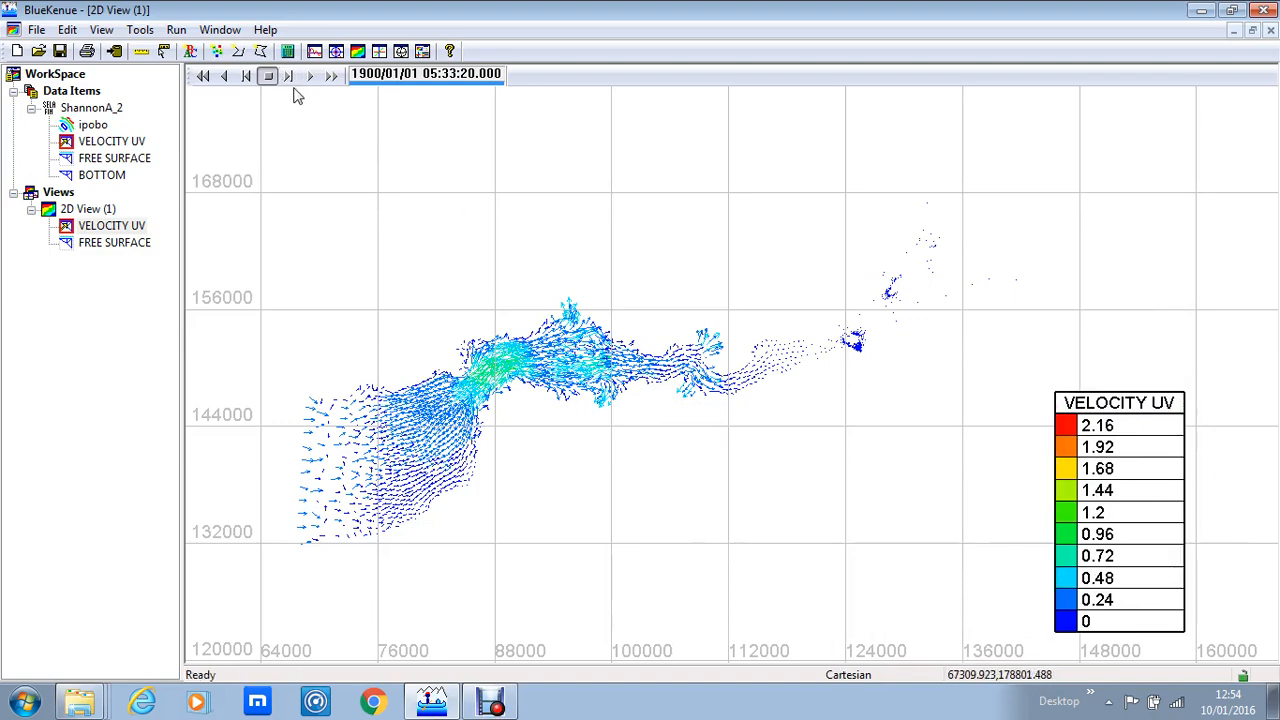
# Step: Step the velocity animation forward through several more frames
pyautogui.click(288, 76)
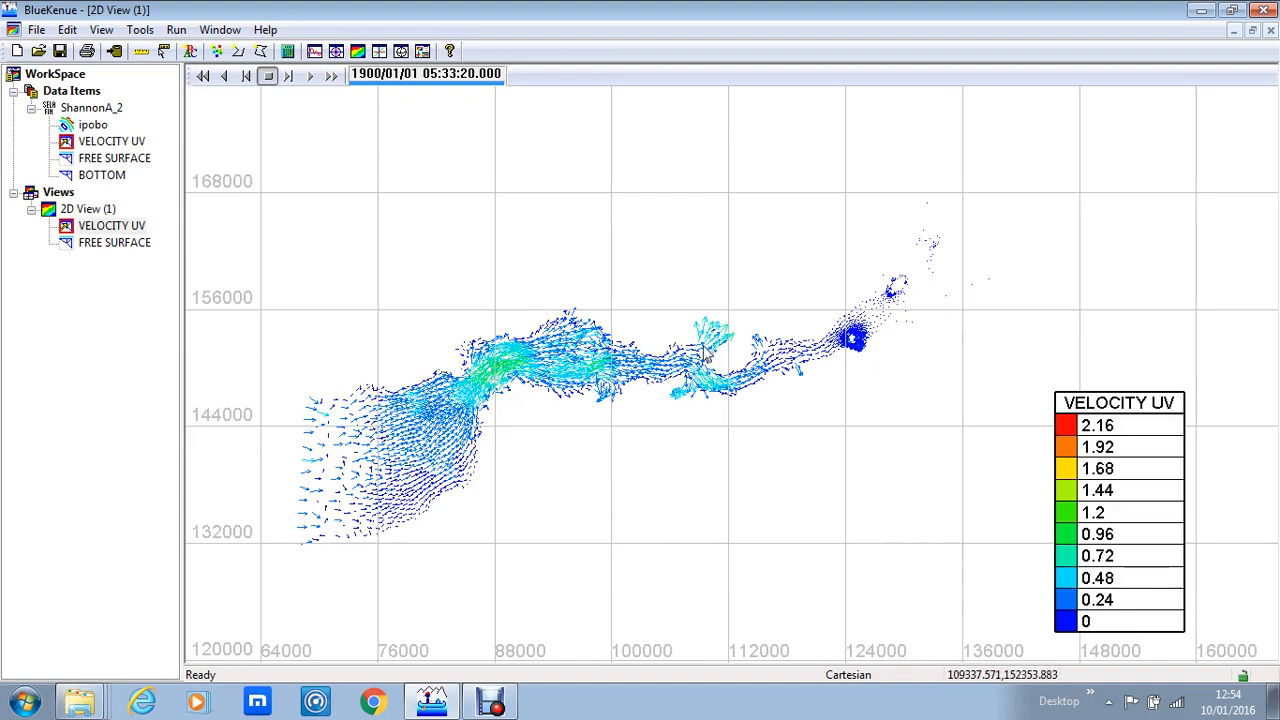
pyautogui.click(290, 78)
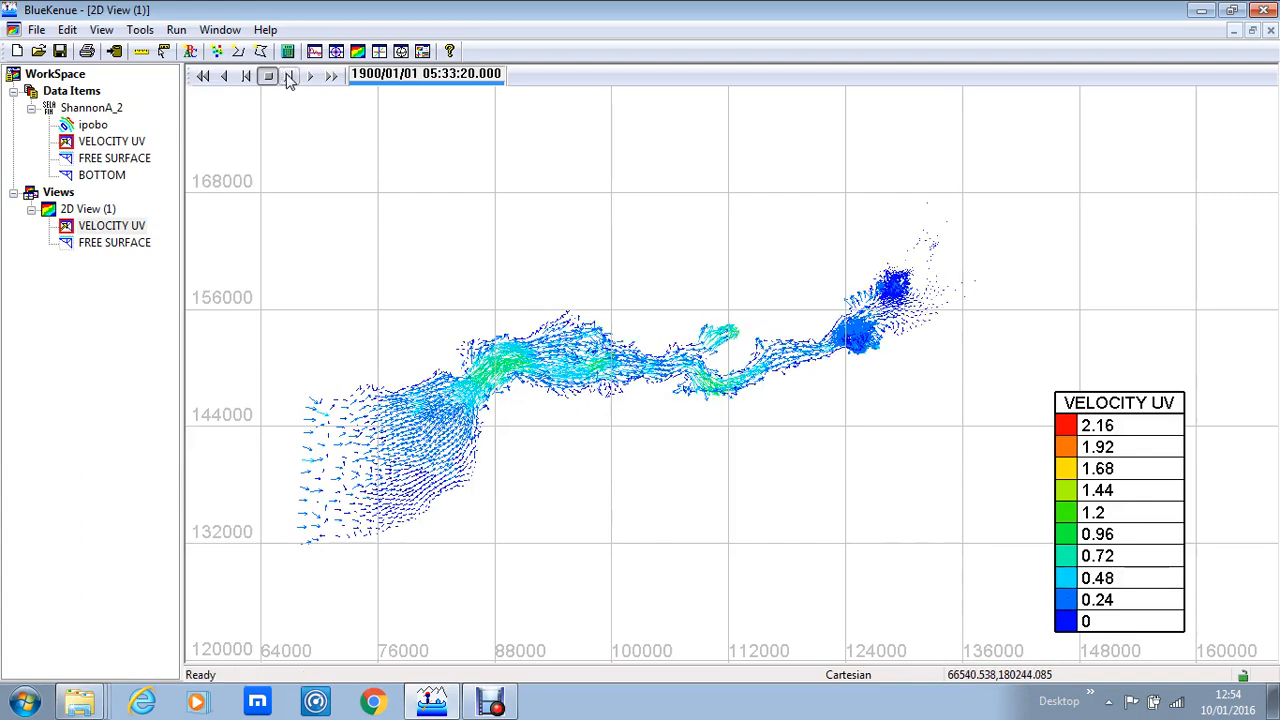
pyautogui.click(290, 78)
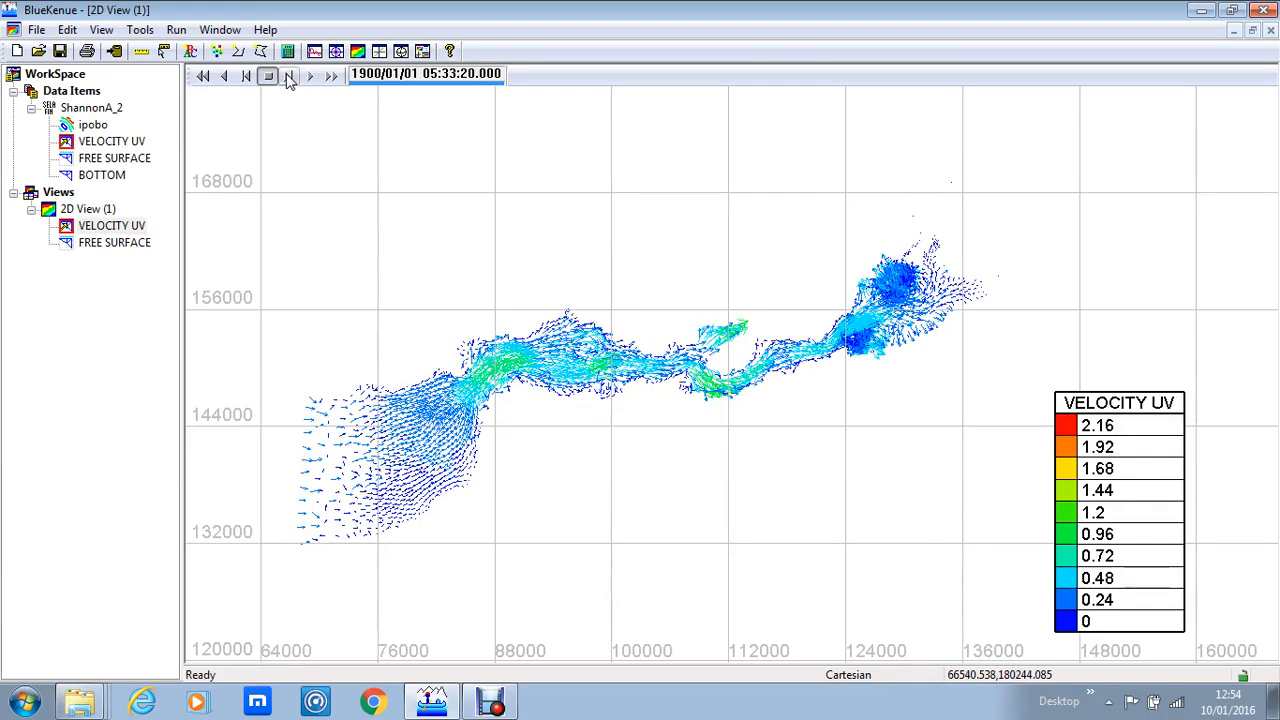
pyautogui.click(290, 78)
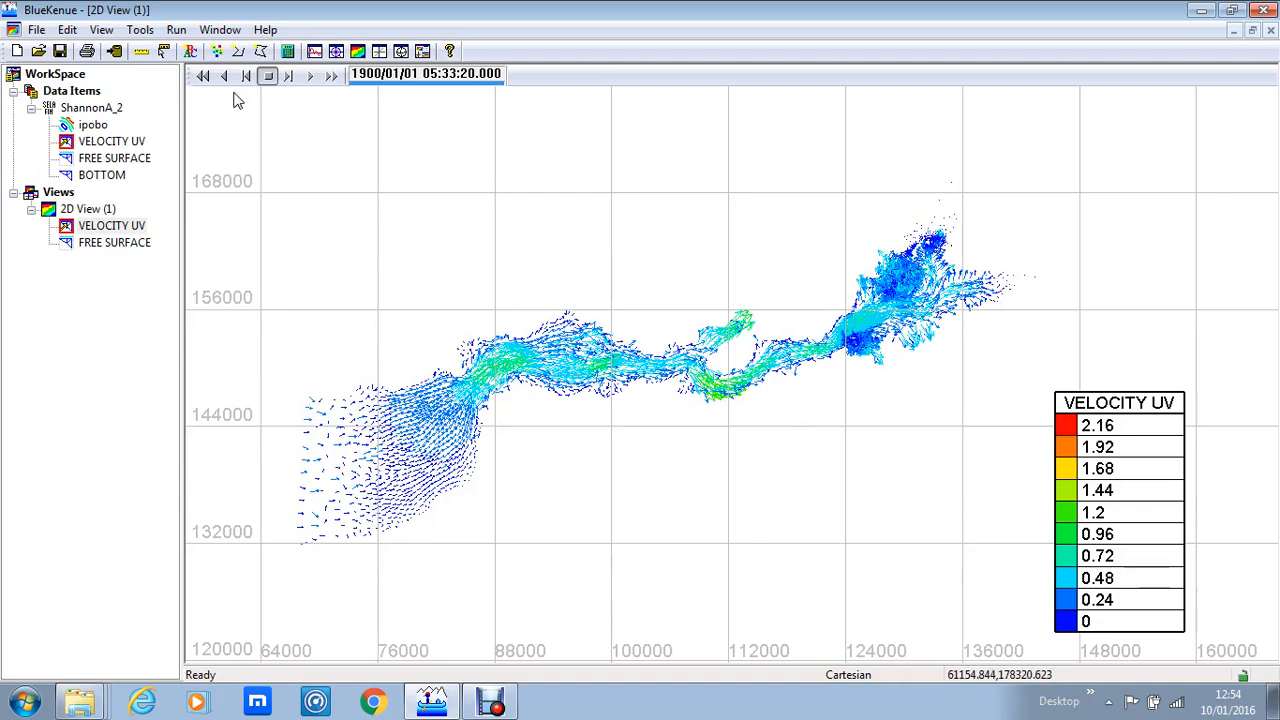
pyautogui.click(290, 78)
pyautogui.click(290, 78)
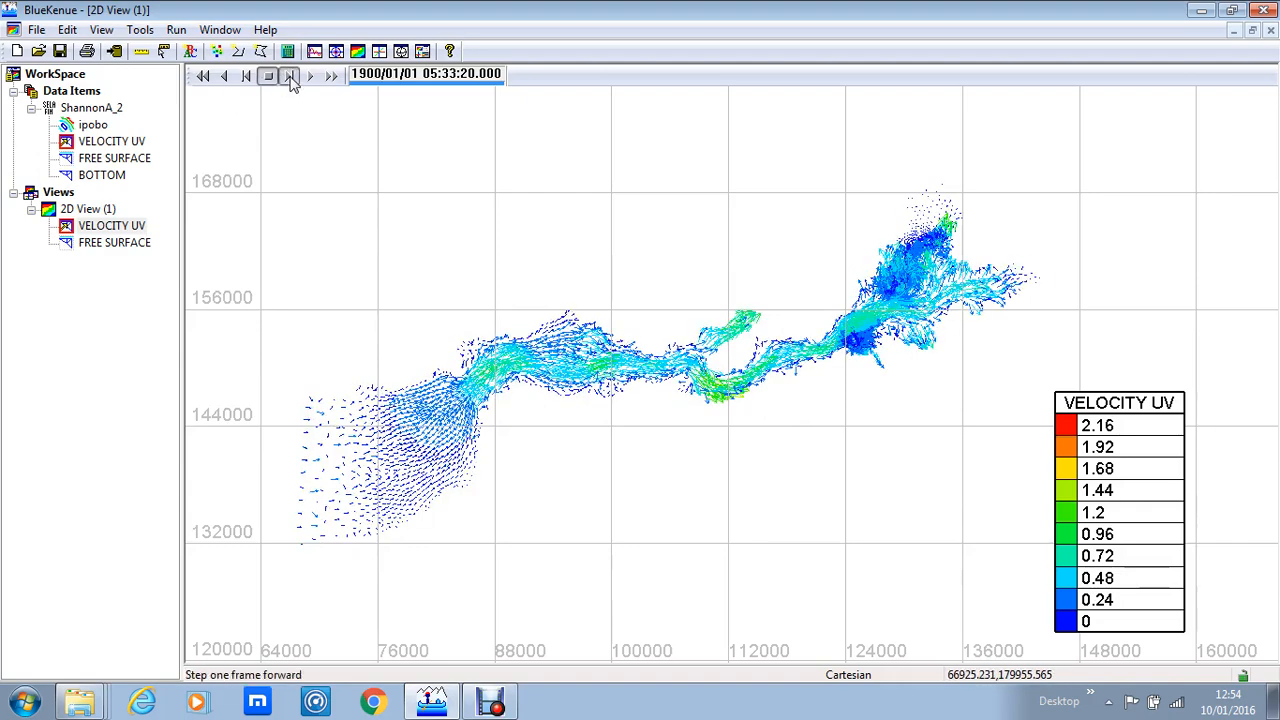
pyautogui.click(290, 78)
pyautogui.click(290, 78)
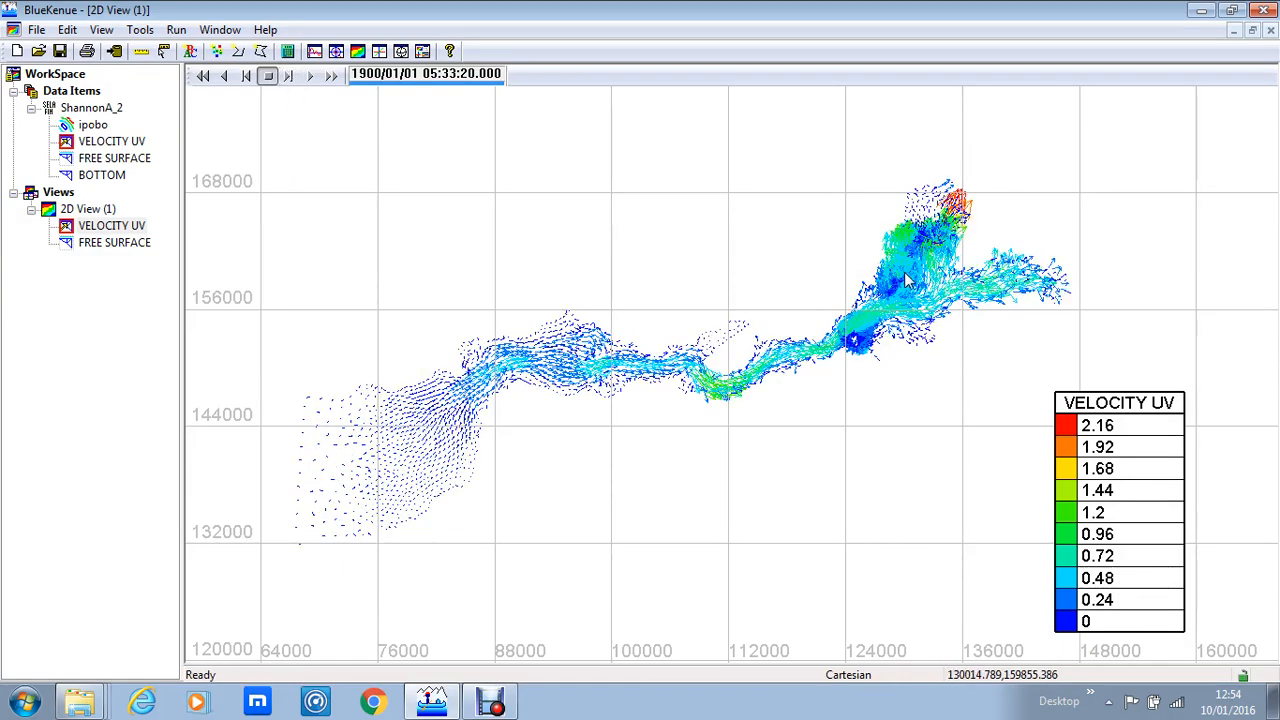
# Step: Examine the velocity vectors in the upper estuary up close, then return to the full model extent
pyautogui.scroll(3, 905, 275)
pyautogui.moveTo(918, 215); pyautogui.dragTo(632, 392)
pyautogui.scroll(5, 632, 392)
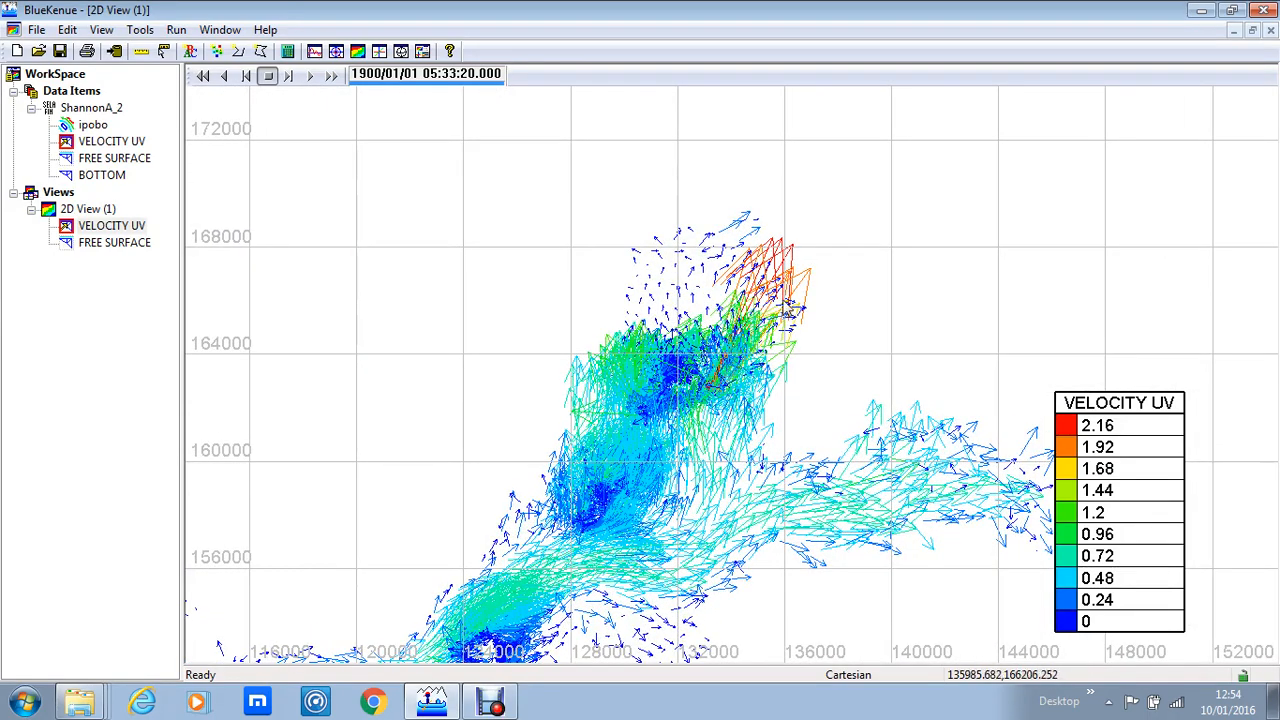
pyautogui.scroll(-3, 707, 372)
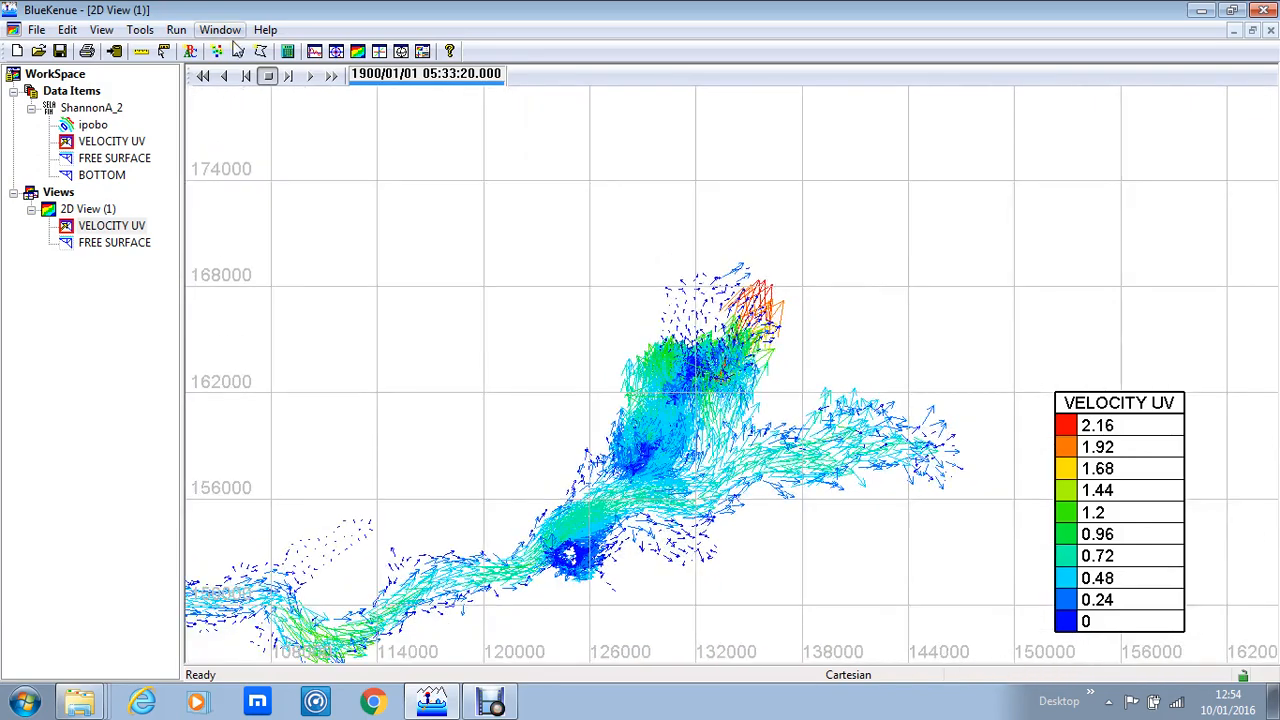
pyautogui.click(289, 77)
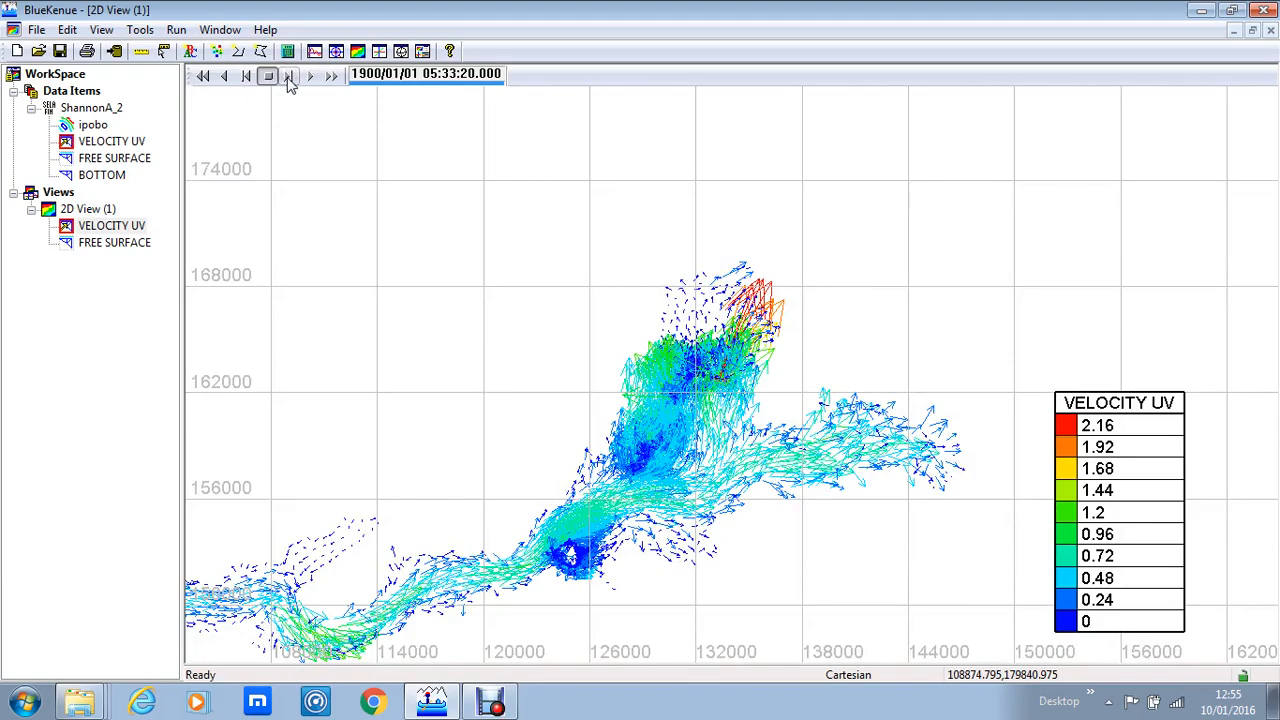
pyautogui.moveTo(437, 322); pyautogui.dragTo(716, 214)
pyautogui.scroll(-2, 712, 212)
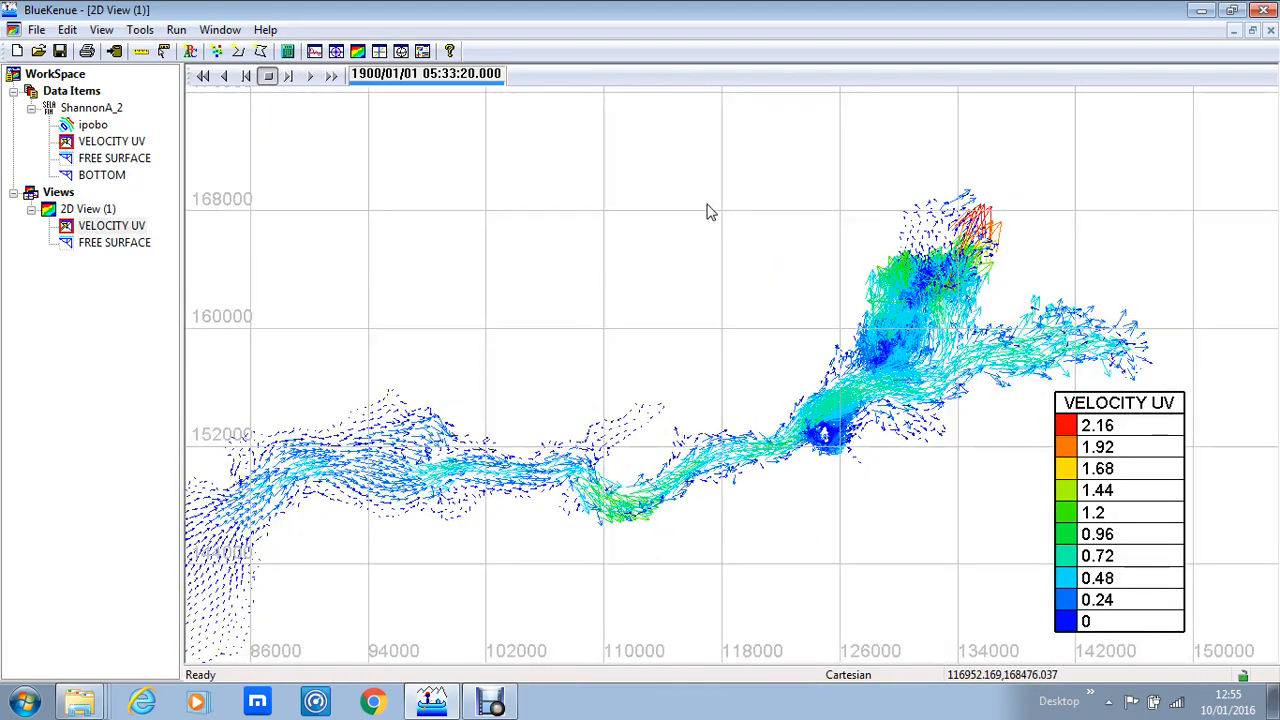
pyautogui.scroll(-2, 797, 238)
pyautogui.scroll(-1, 798, 230)
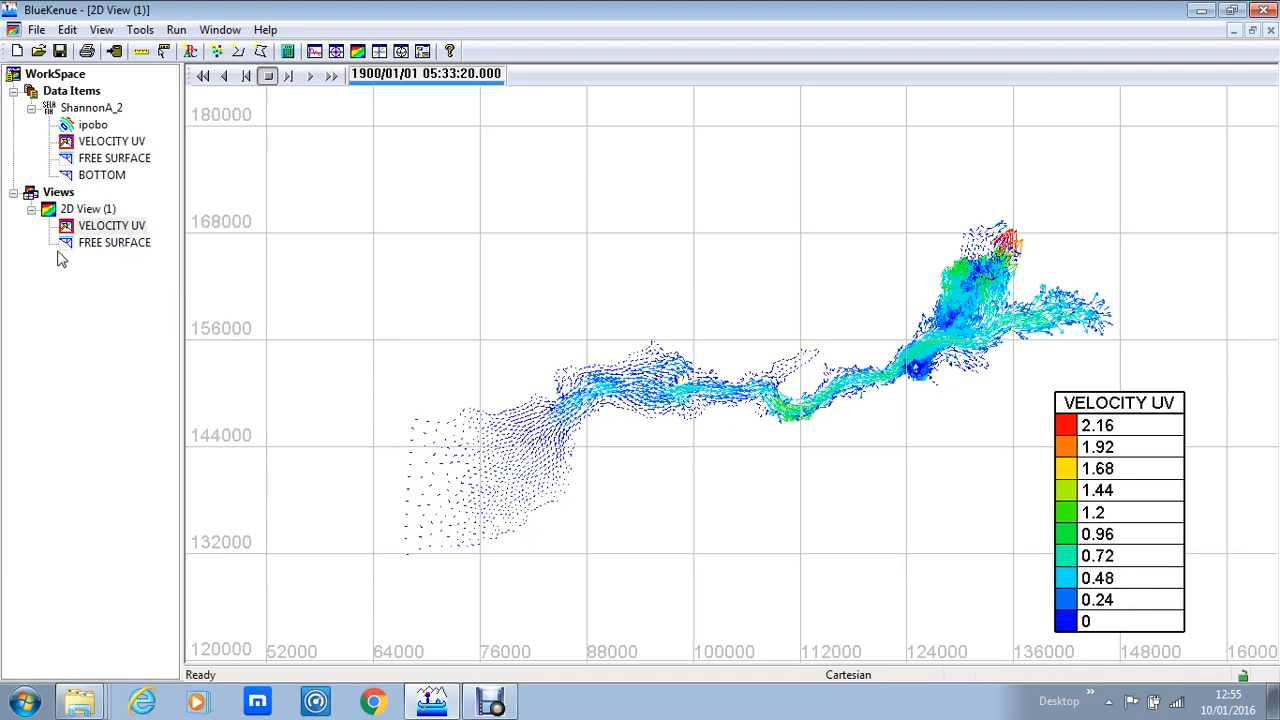
pyautogui.click(124, 230)
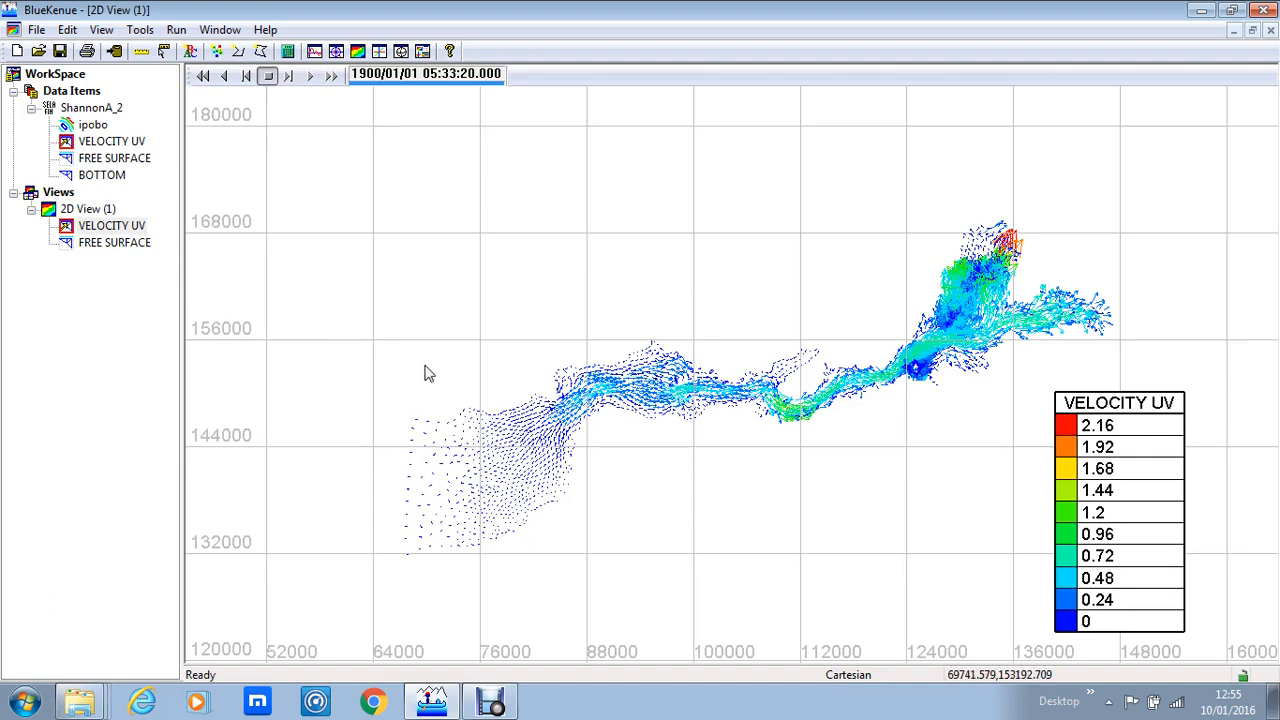
pyautogui.click(108, 243)
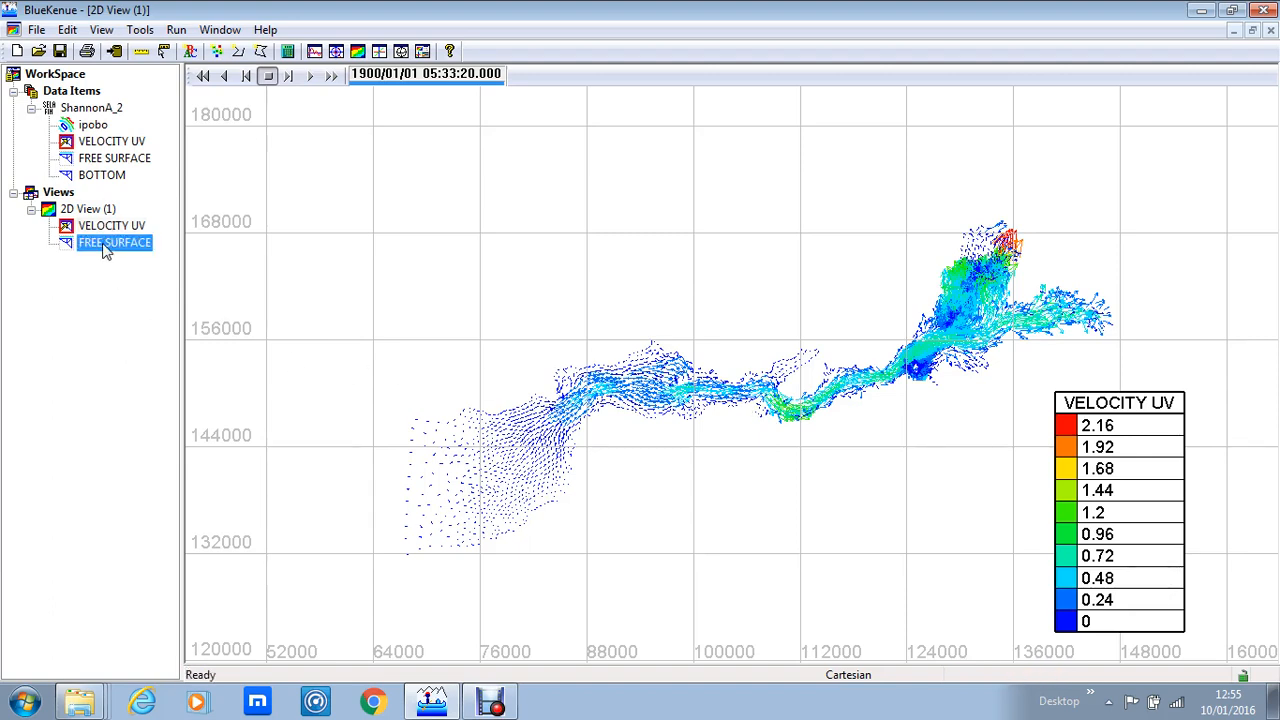
pyautogui.click(143, 32)
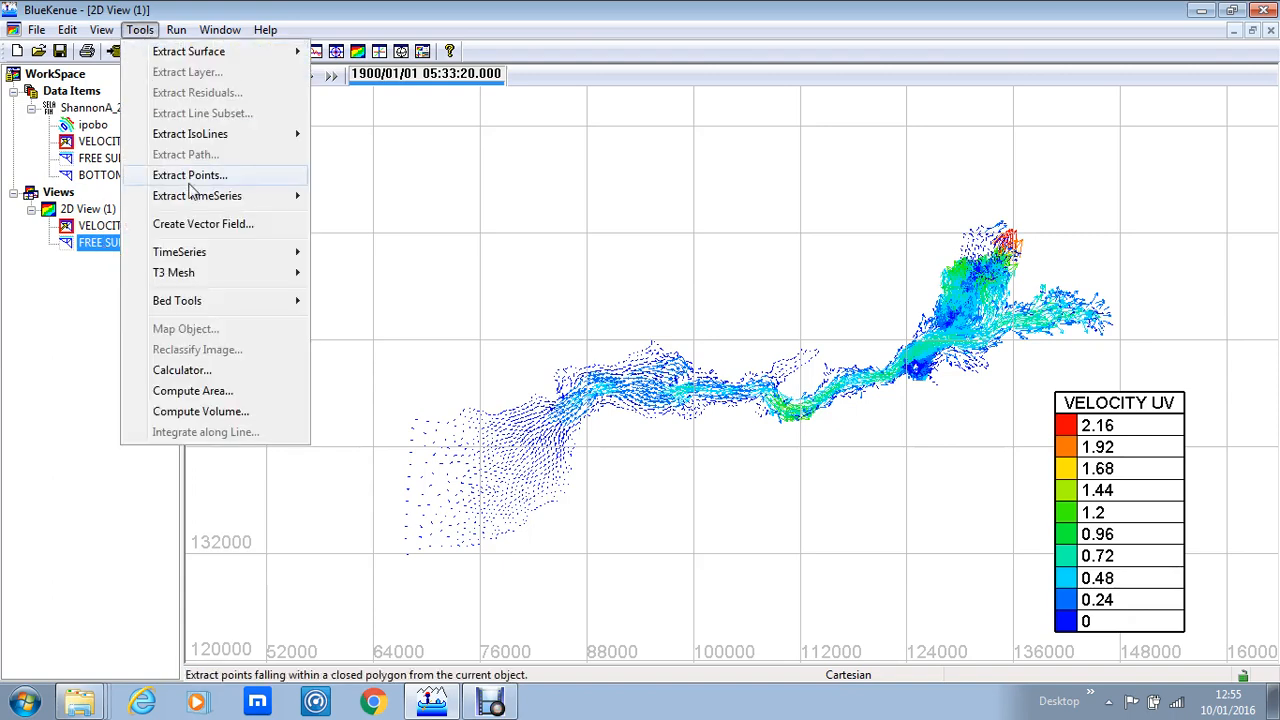
pyautogui.moveTo(193, 204)
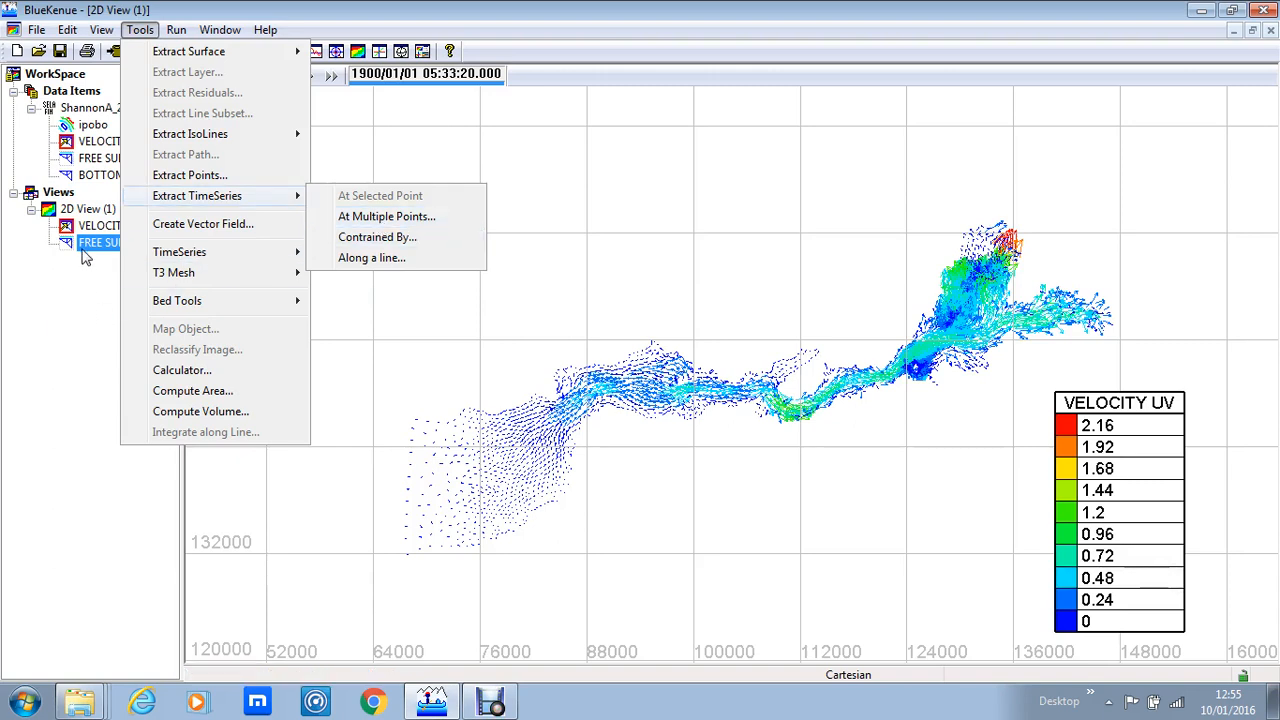
pyautogui.click(85, 255)
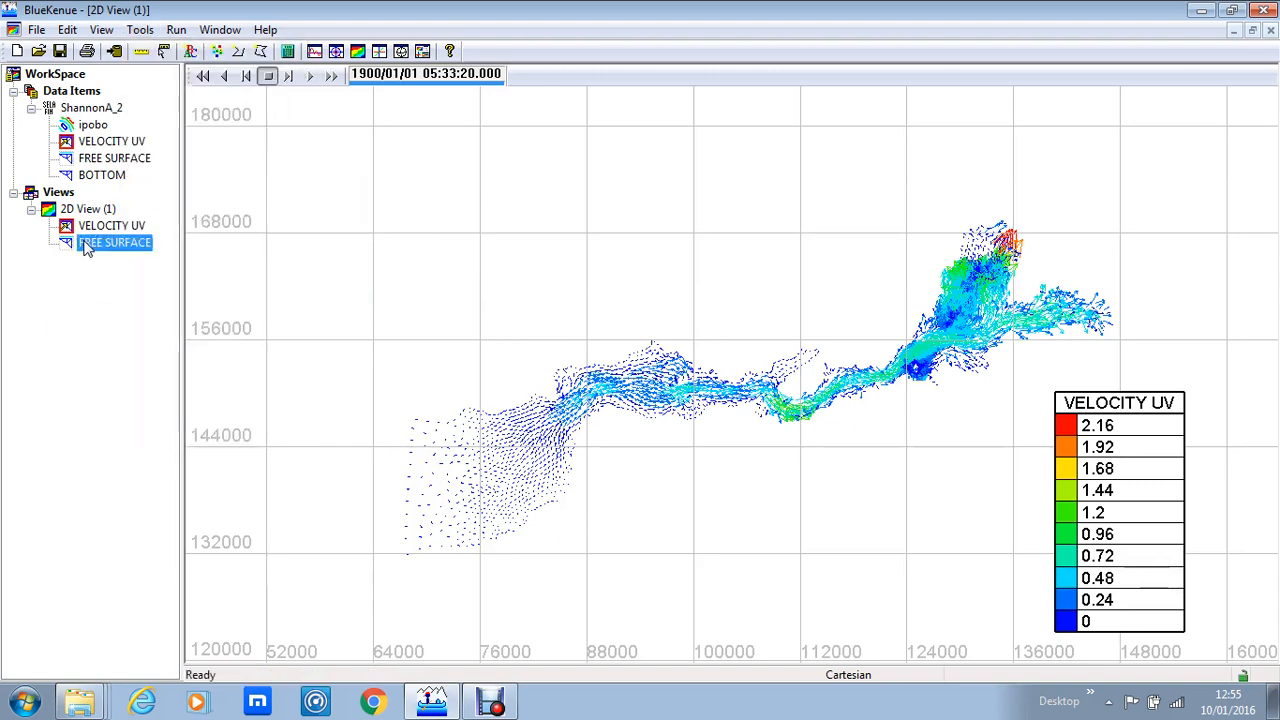
# Step: Create a new point set of three points along the estuary and name it Tidal Elevations
pyautogui.click(218, 51)
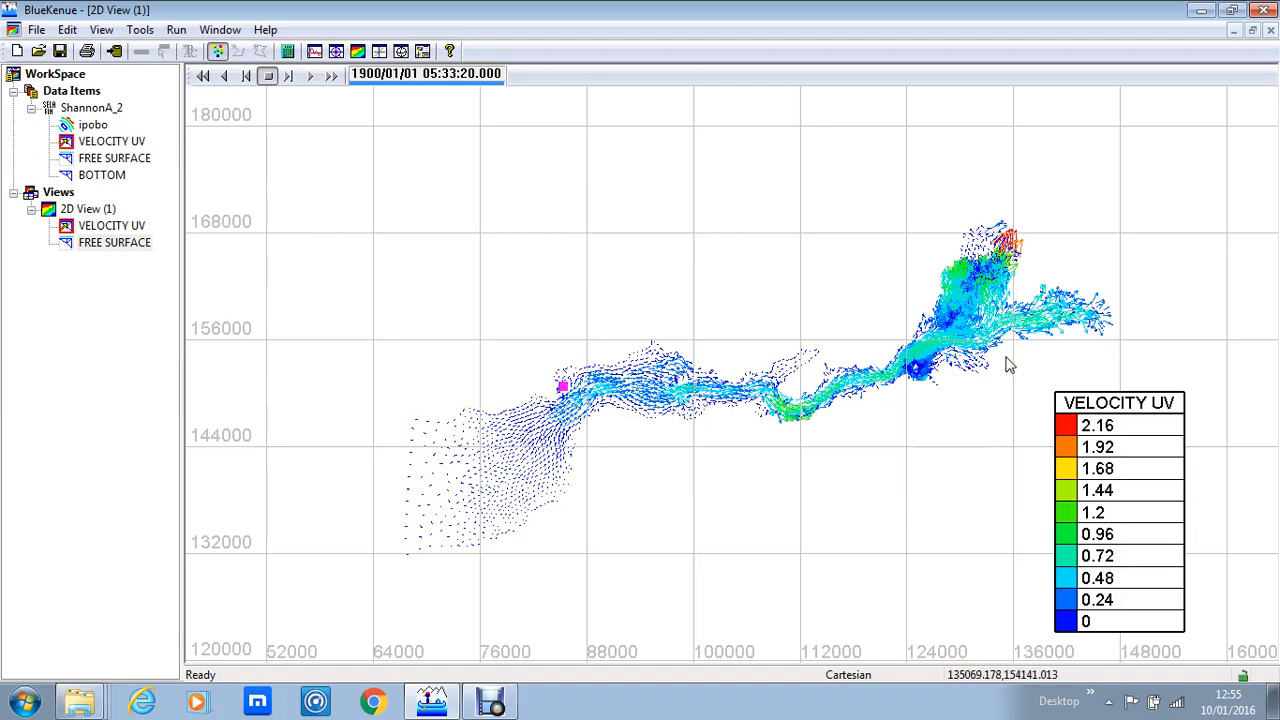
pyautogui.click(986, 306)
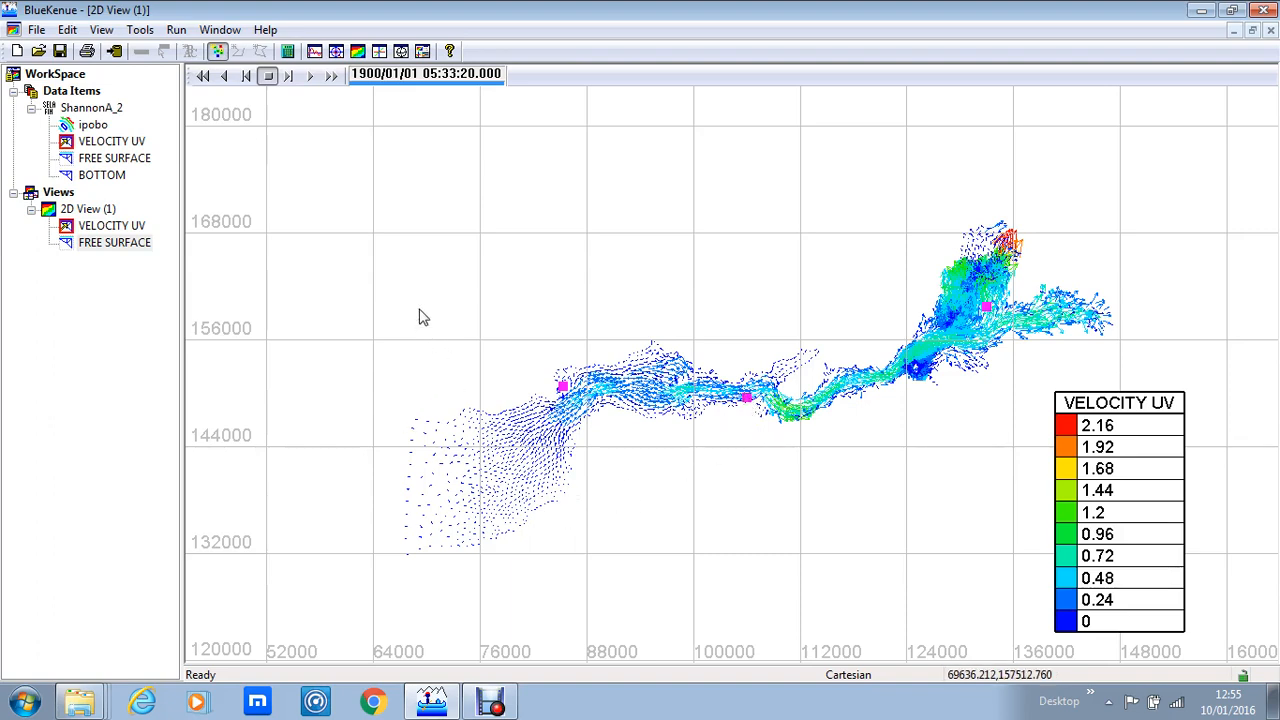
pyautogui.click(217, 54)
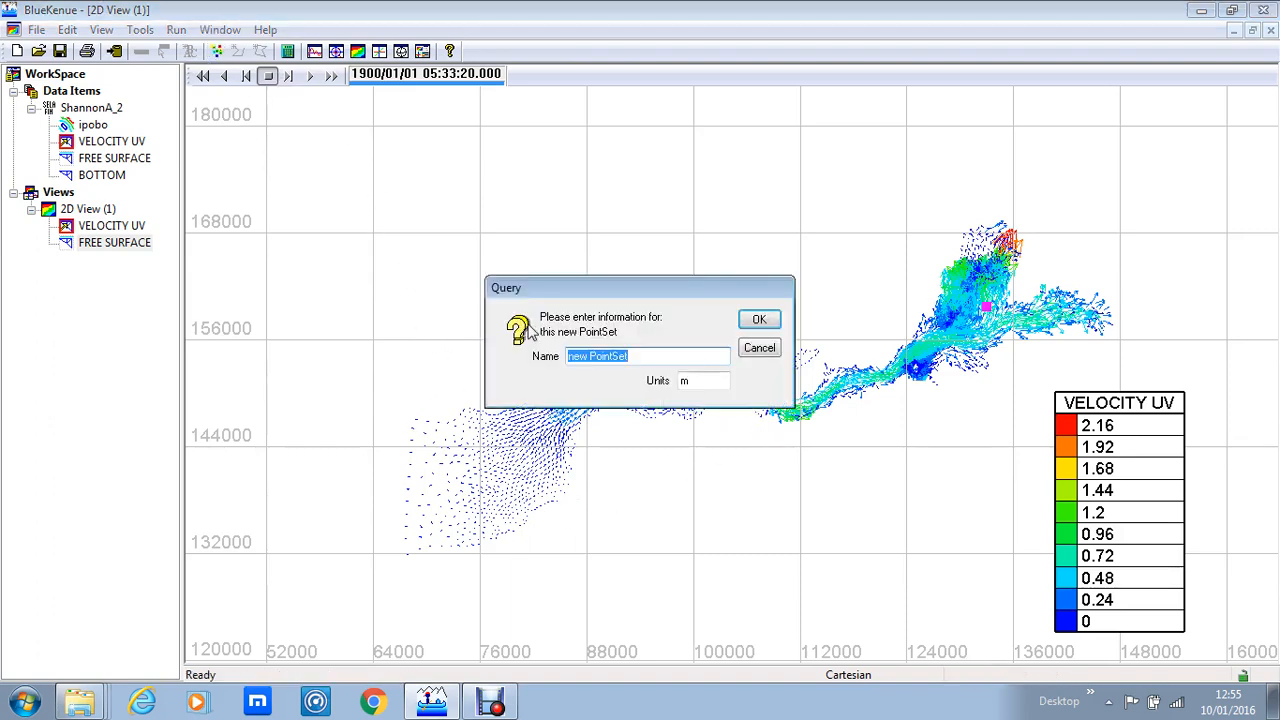
pyautogui.write('Tidal Elevations')
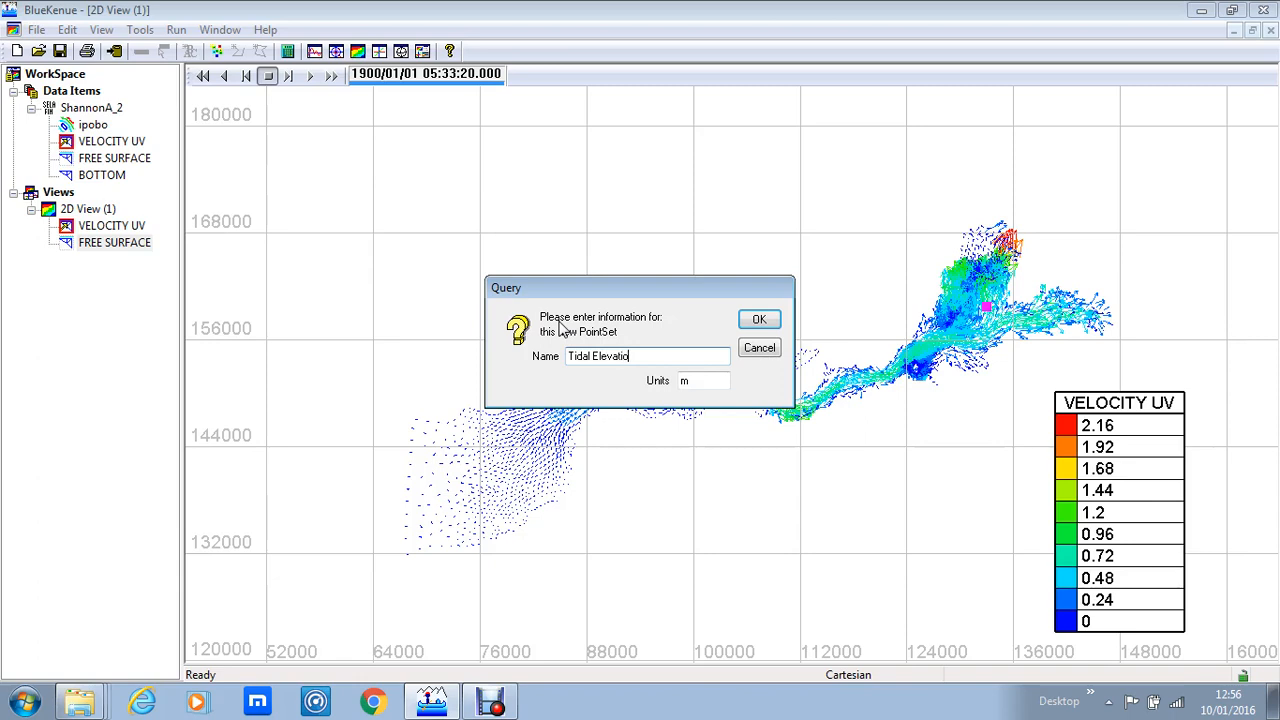
pyautogui.click(757, 320)
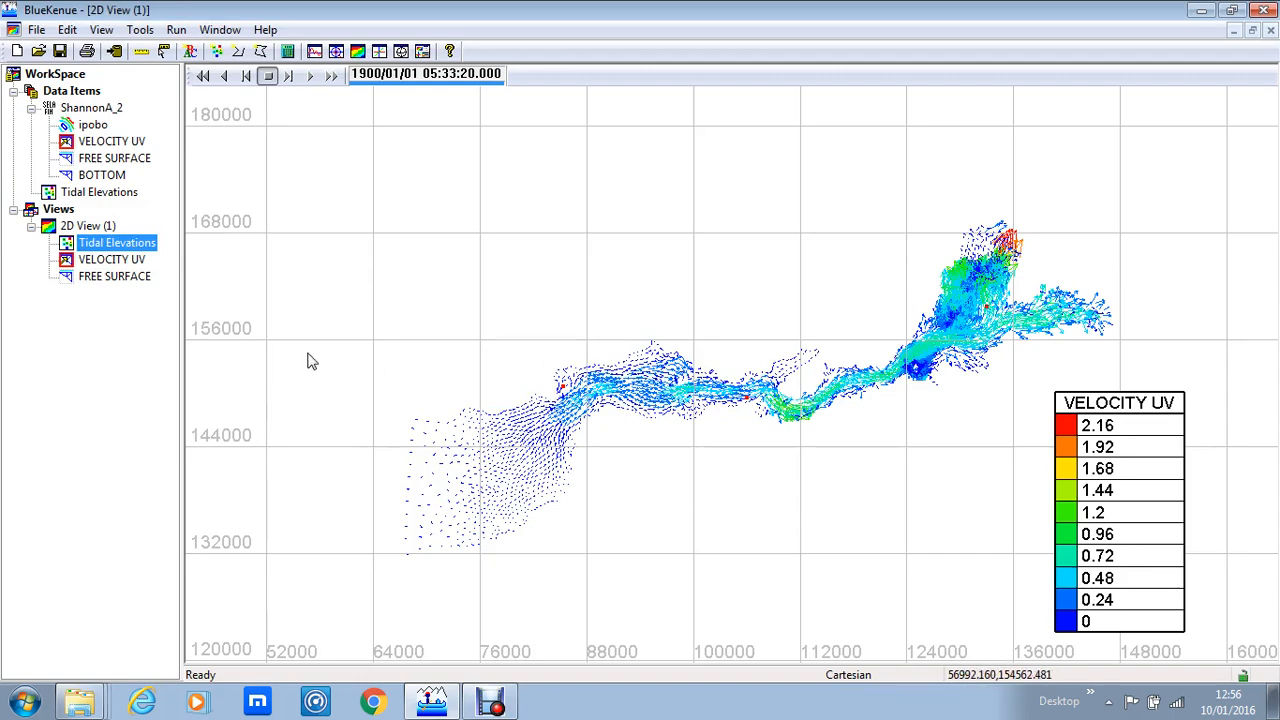
# Step: Extract a FREE SURFACE time series at multiple points using the Tidal Elevations point set
pyautogui.click(118, 278)
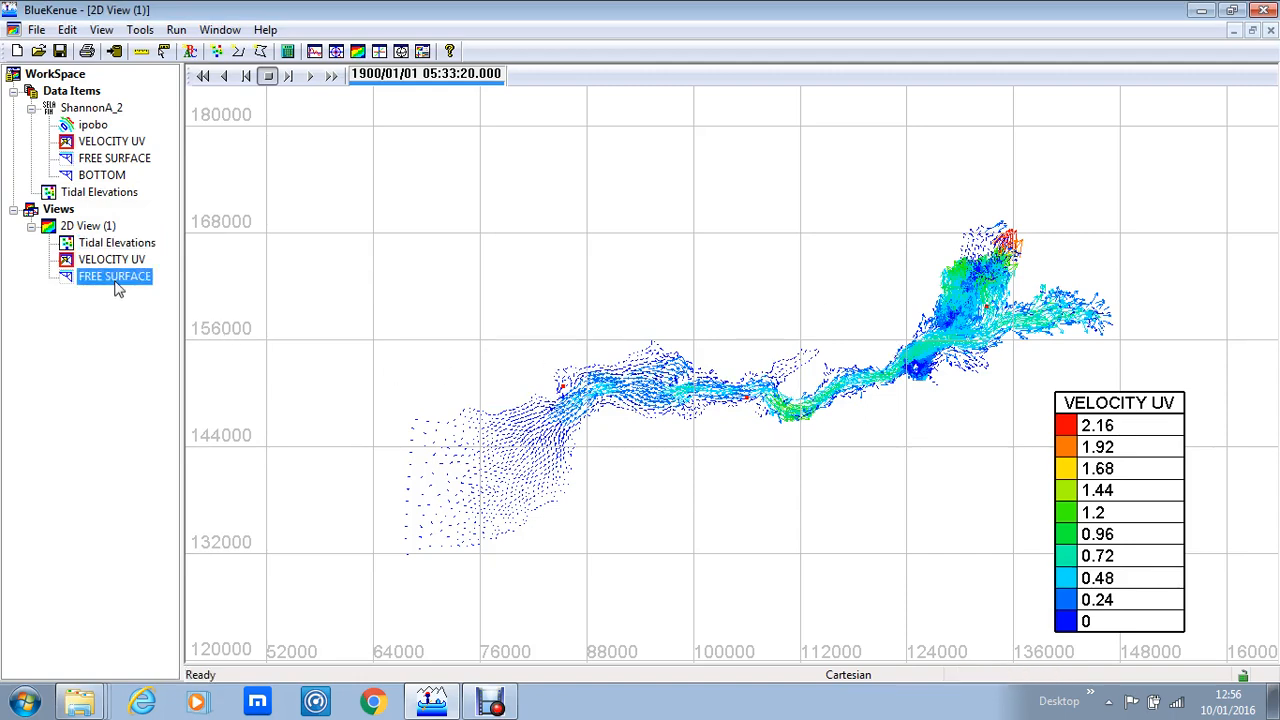
pyautogui.click(140, 30)
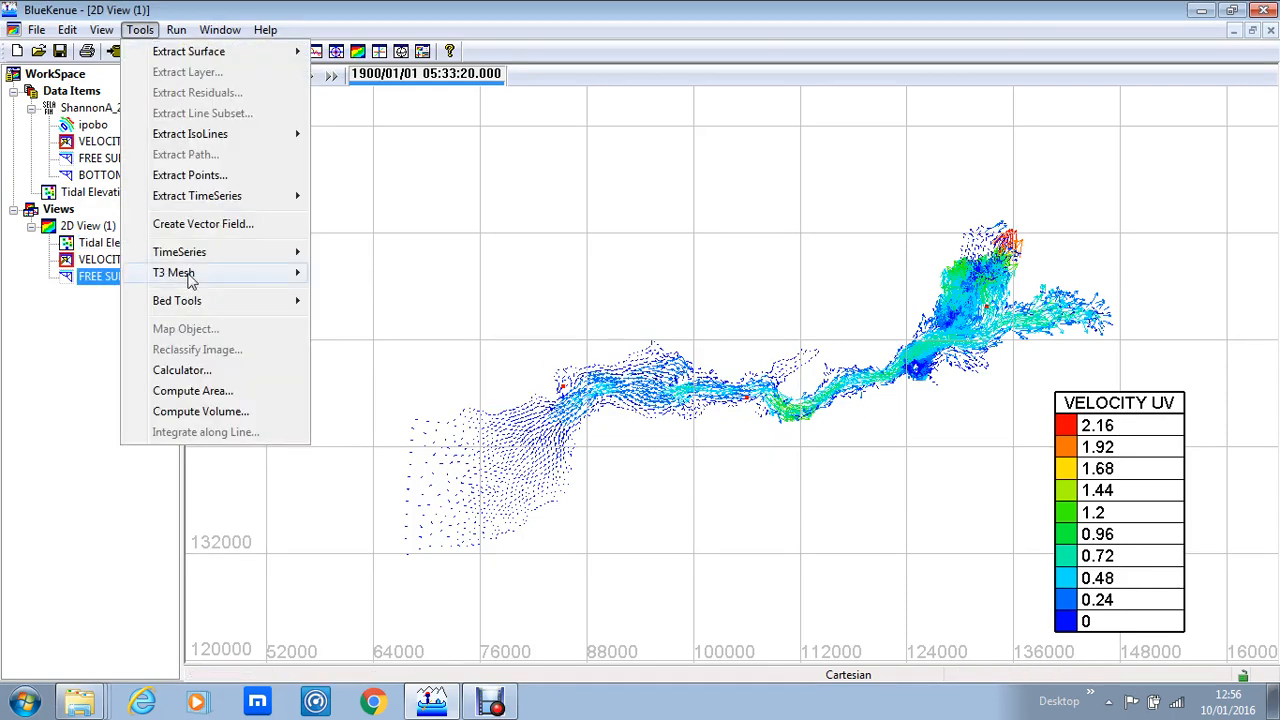
pyautogui.moveTo(210, 200)
pyautogui.click(352, 218)
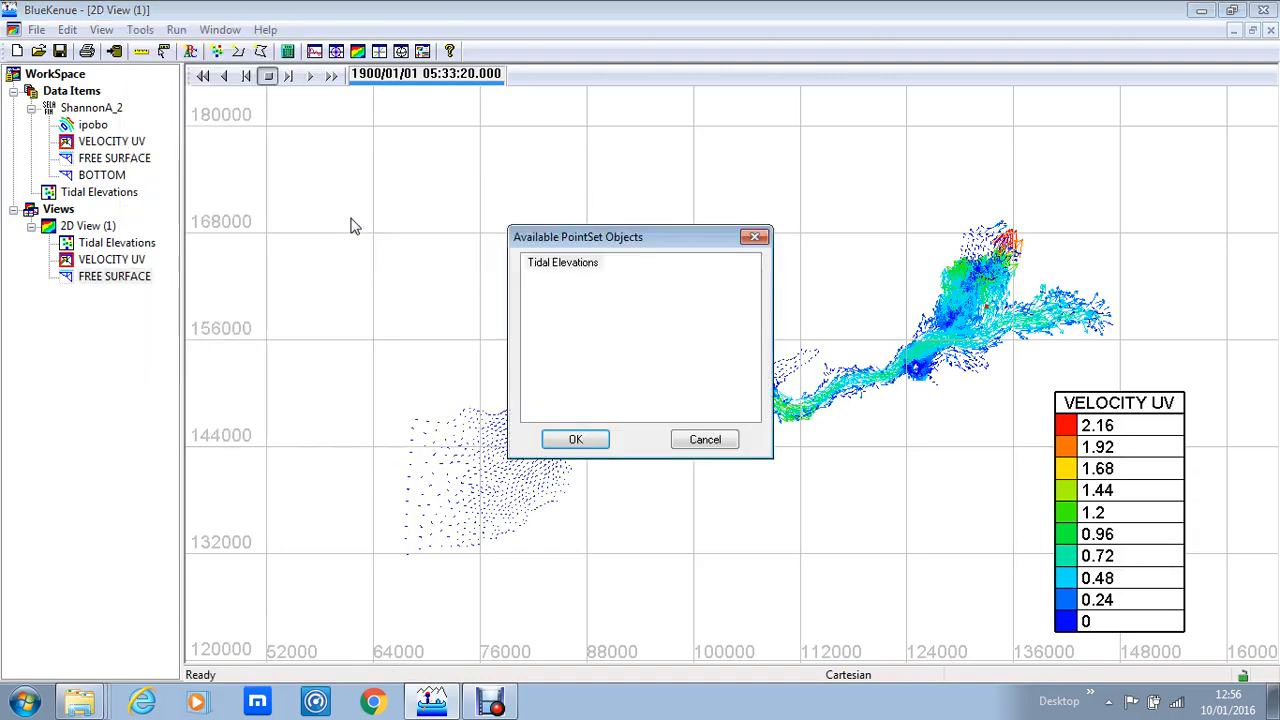
pyautogui.click(558, 270)
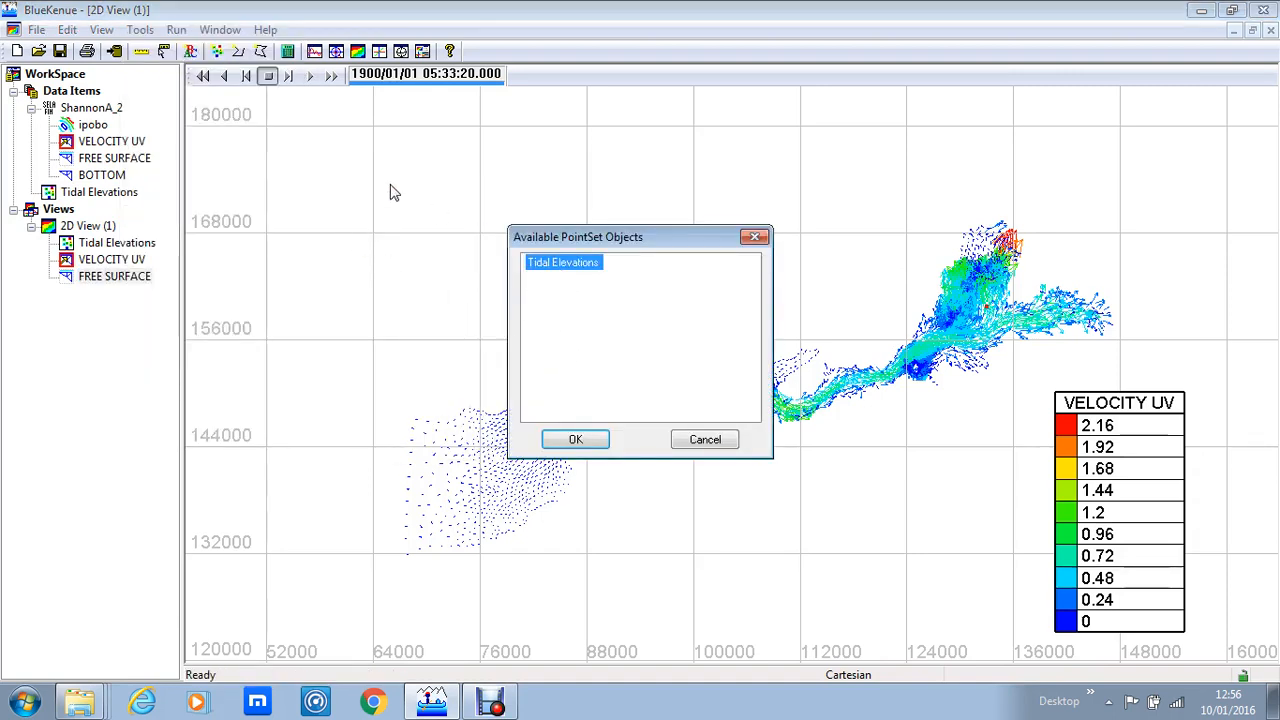
pyautogui.click(570, 439)
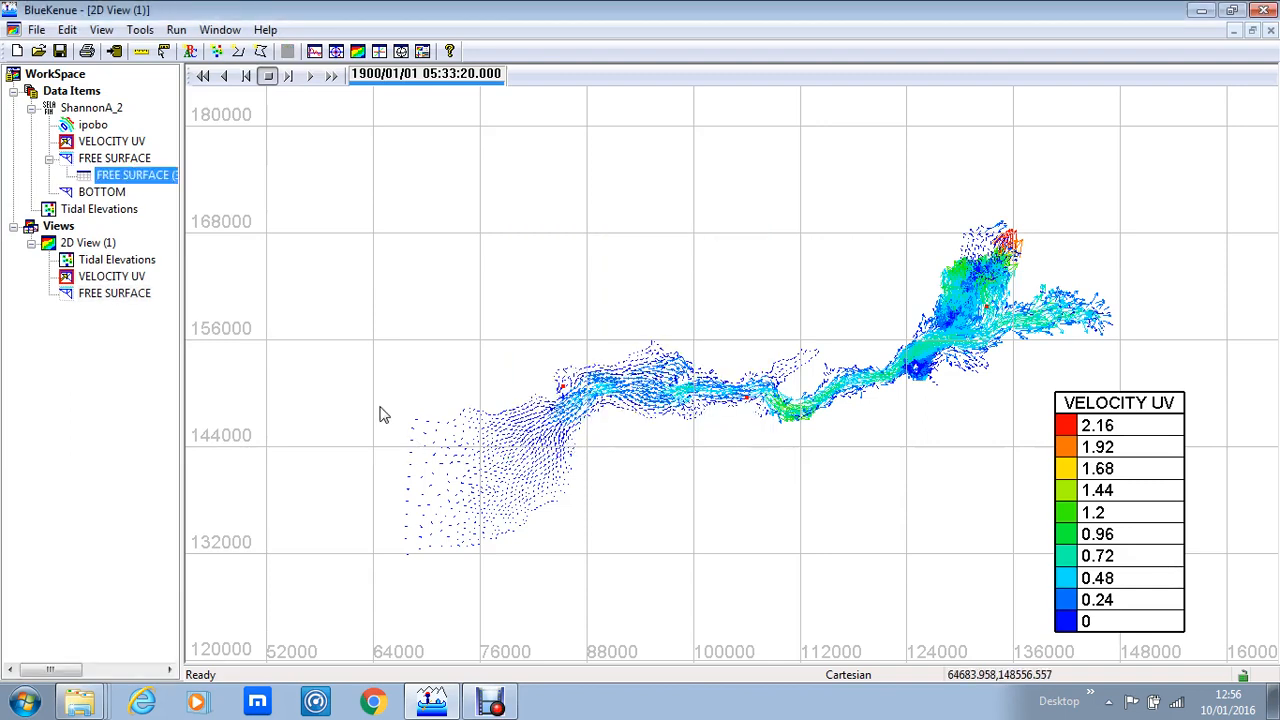
pyautogui.rightClick(98, 178)
pyautogui.click(110, 160)
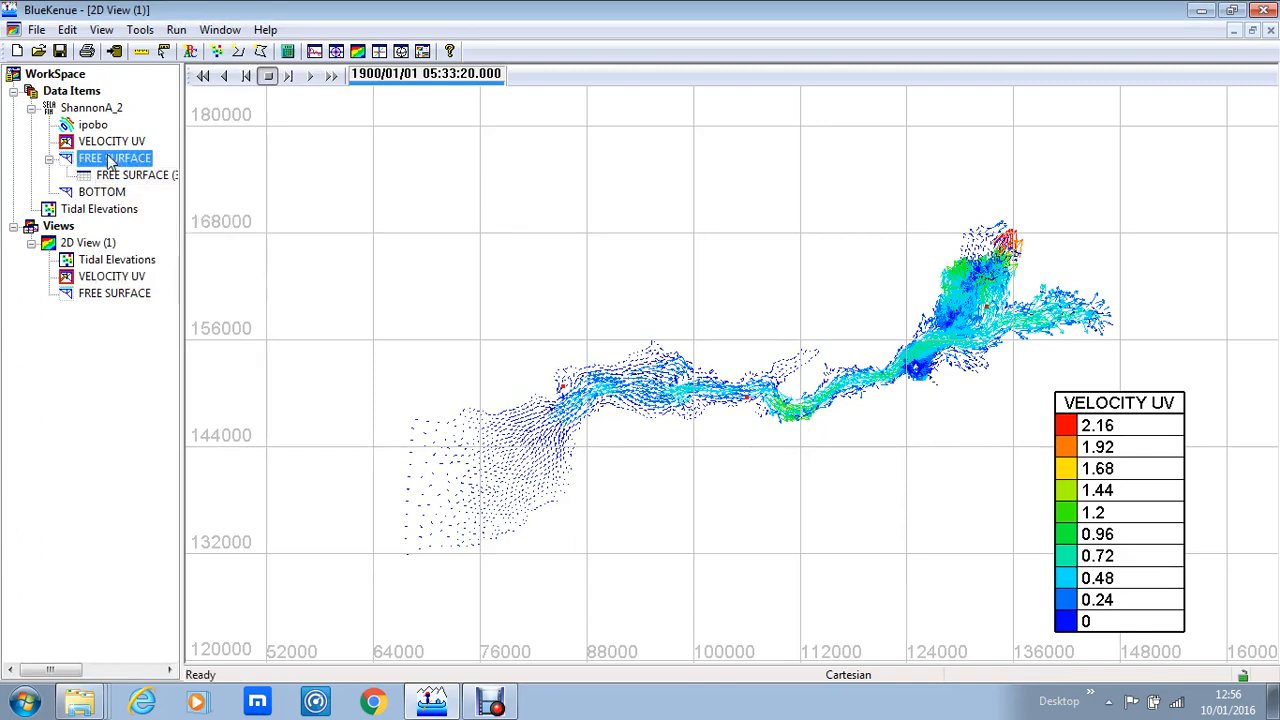
# Step: Open the extracted FREE SURFACE (3 series) time series as a table, scroll through its values, and close it
pyautogui.rightClick(113, 178)
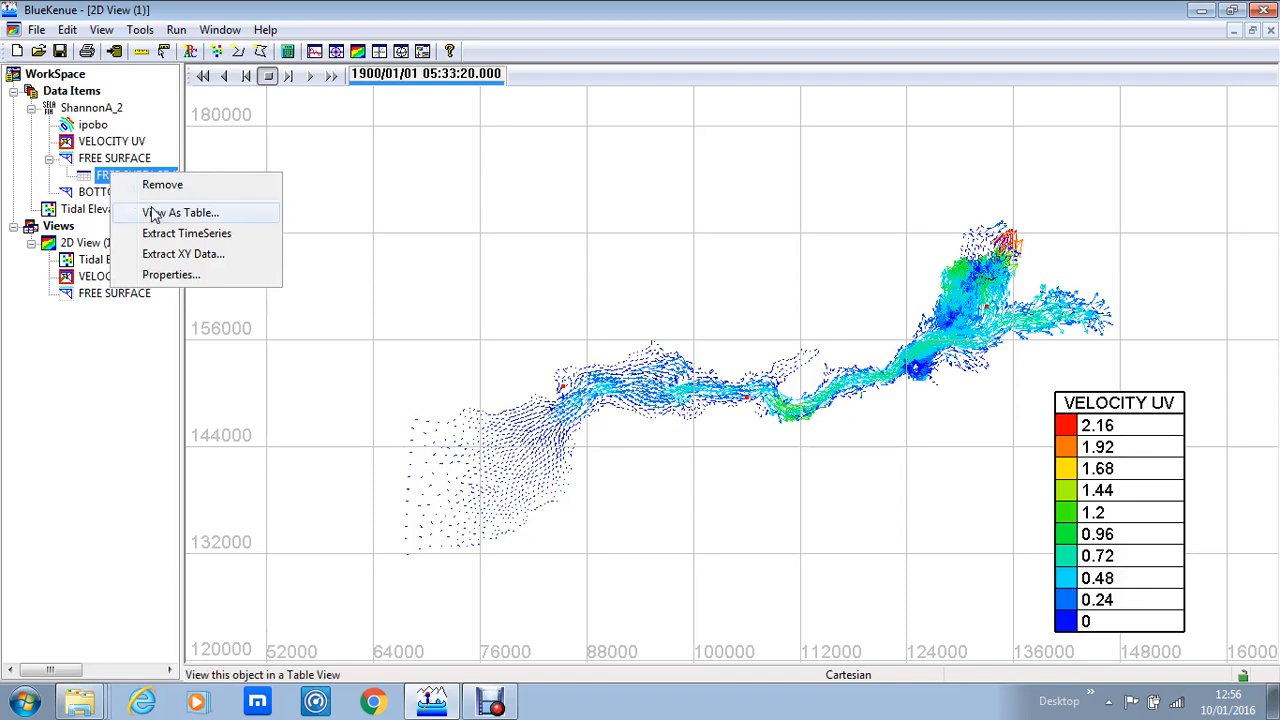
pyautogui.click(105, 161)
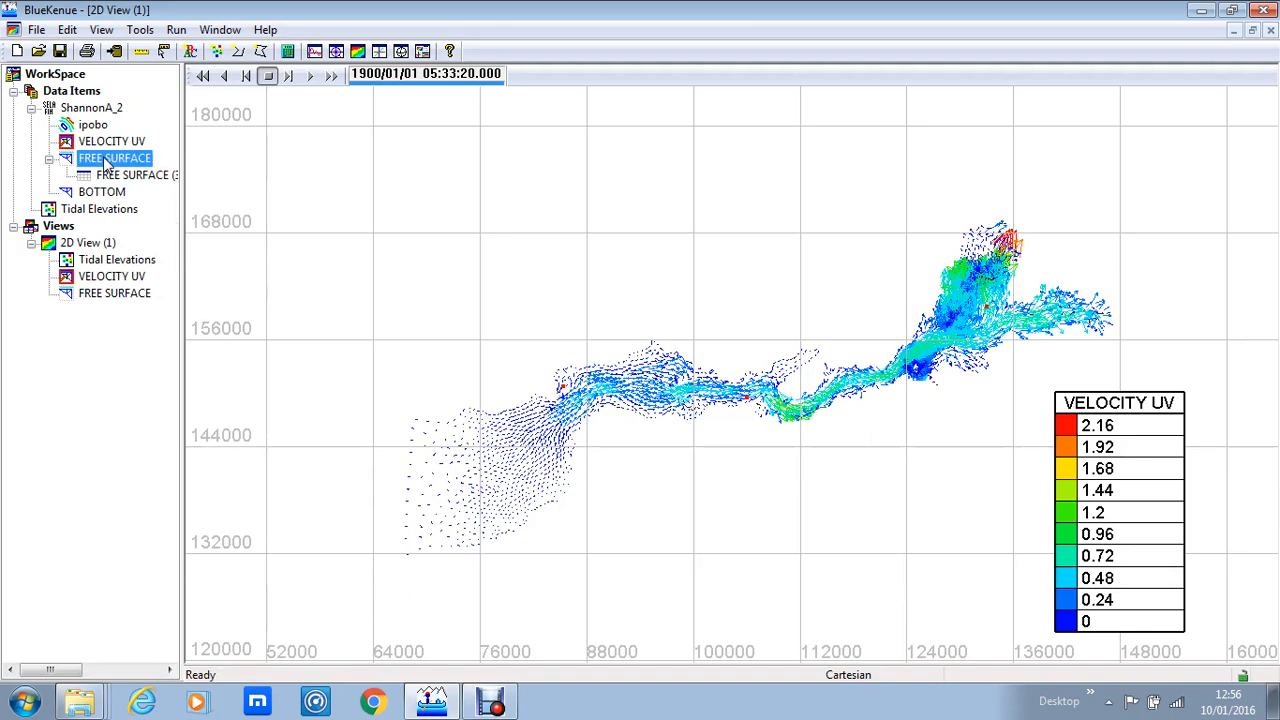
pyautogui.rightClick(104, 158)
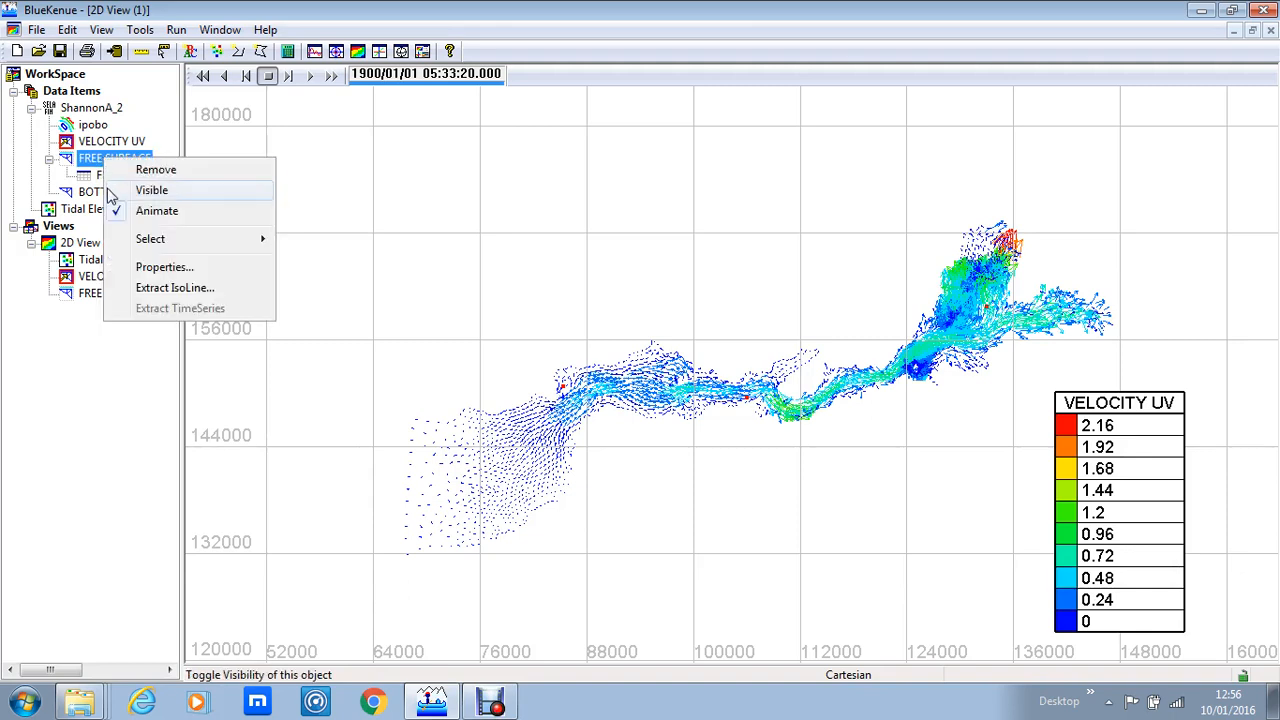
pyautogui.click(86, 177)
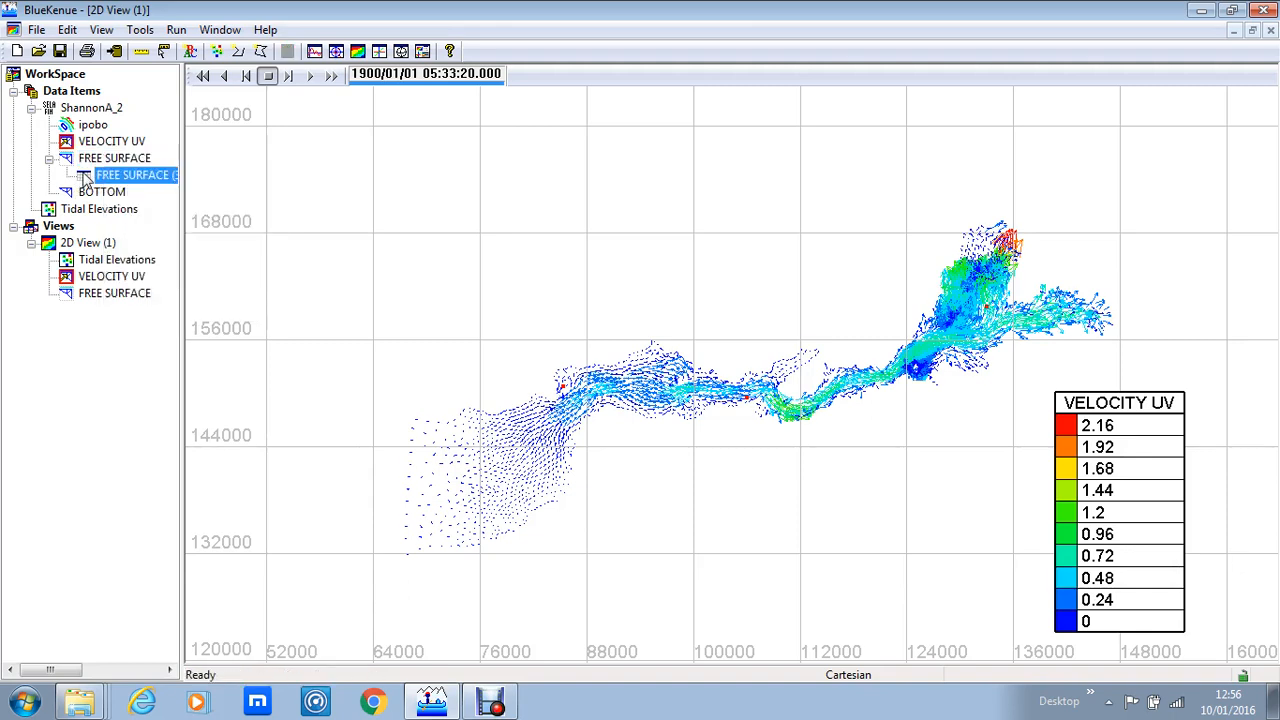
pyautogui.rightClick(105, 178)
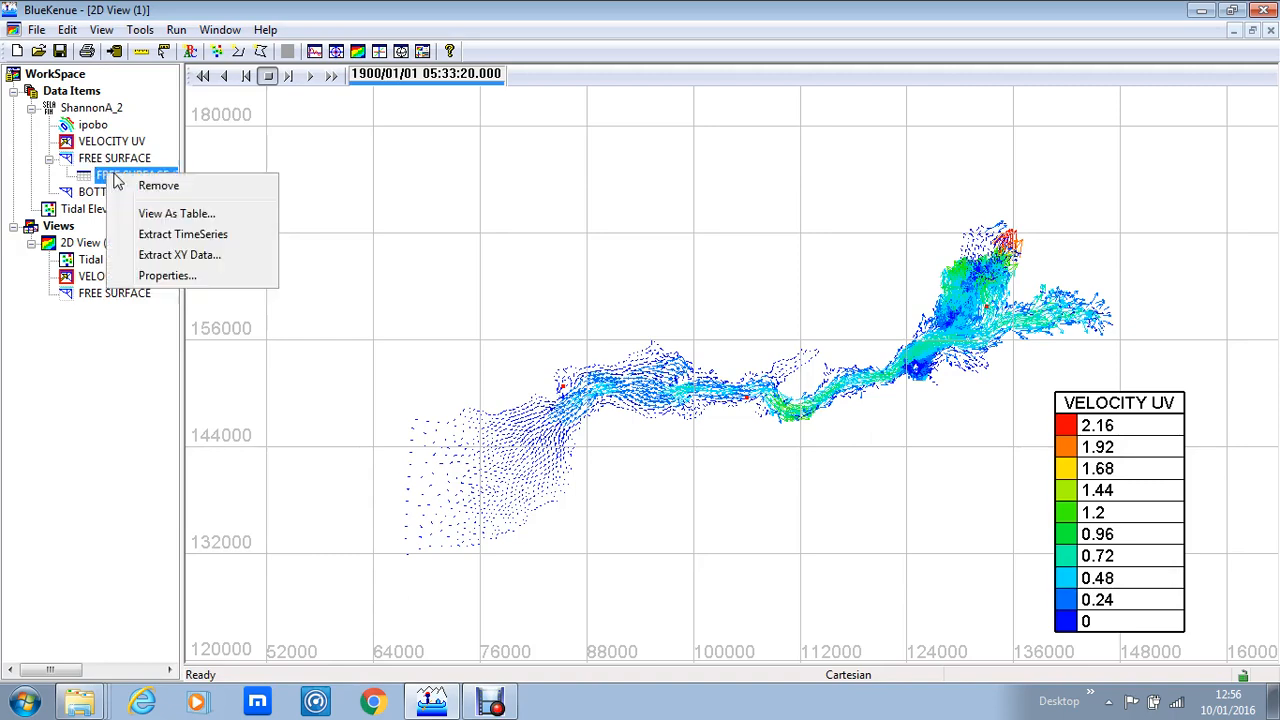
pyautogui.click(157, 217)
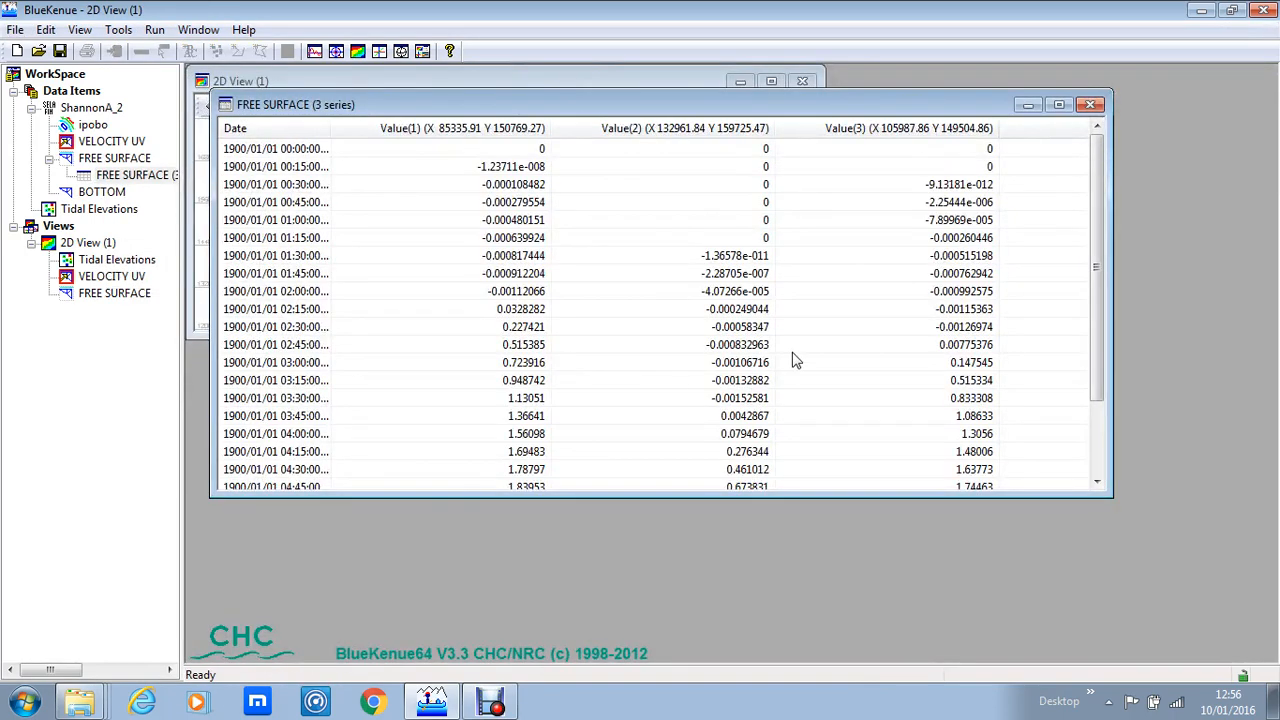
pyautogui.moveTo(1093, 183); pyautogui.dragTo(1105, 150)
pyautogui.click(1091, 104)
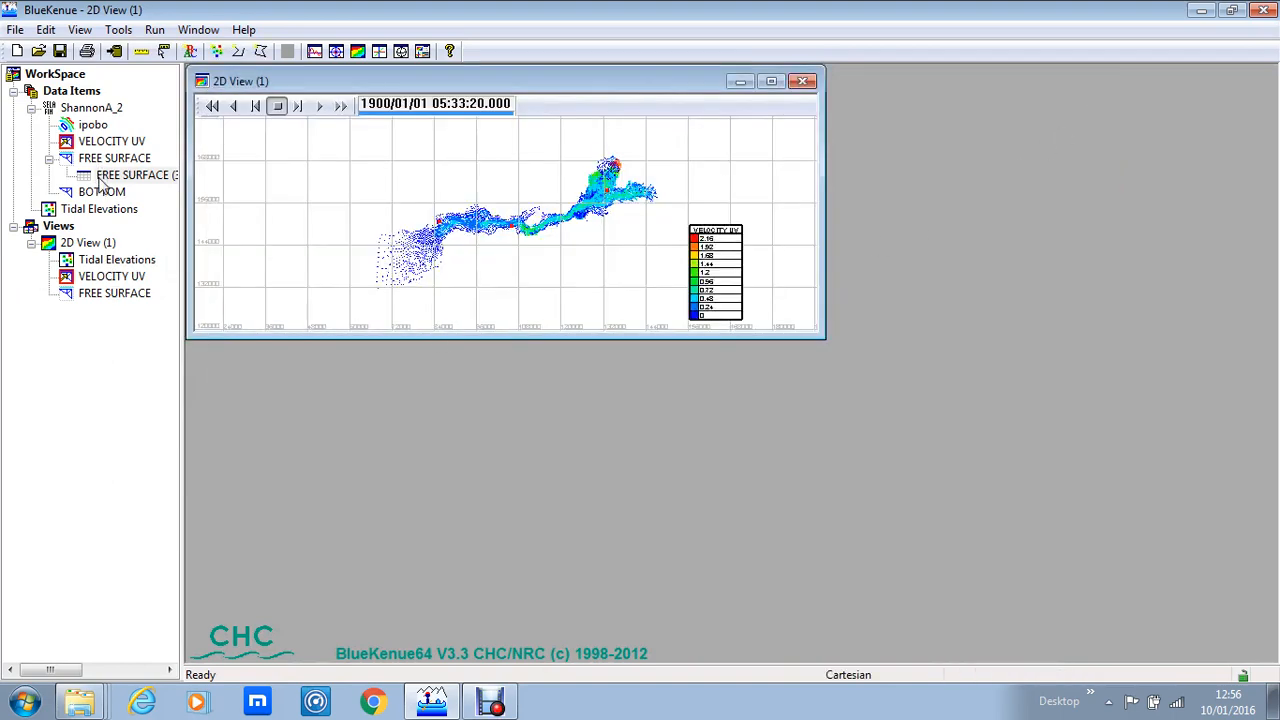
# Step: Save the FREE SURFACE time series as a CSV (Comma delimited) file named ShannonA Tidal elevations
pyautogui.click(16, 30)
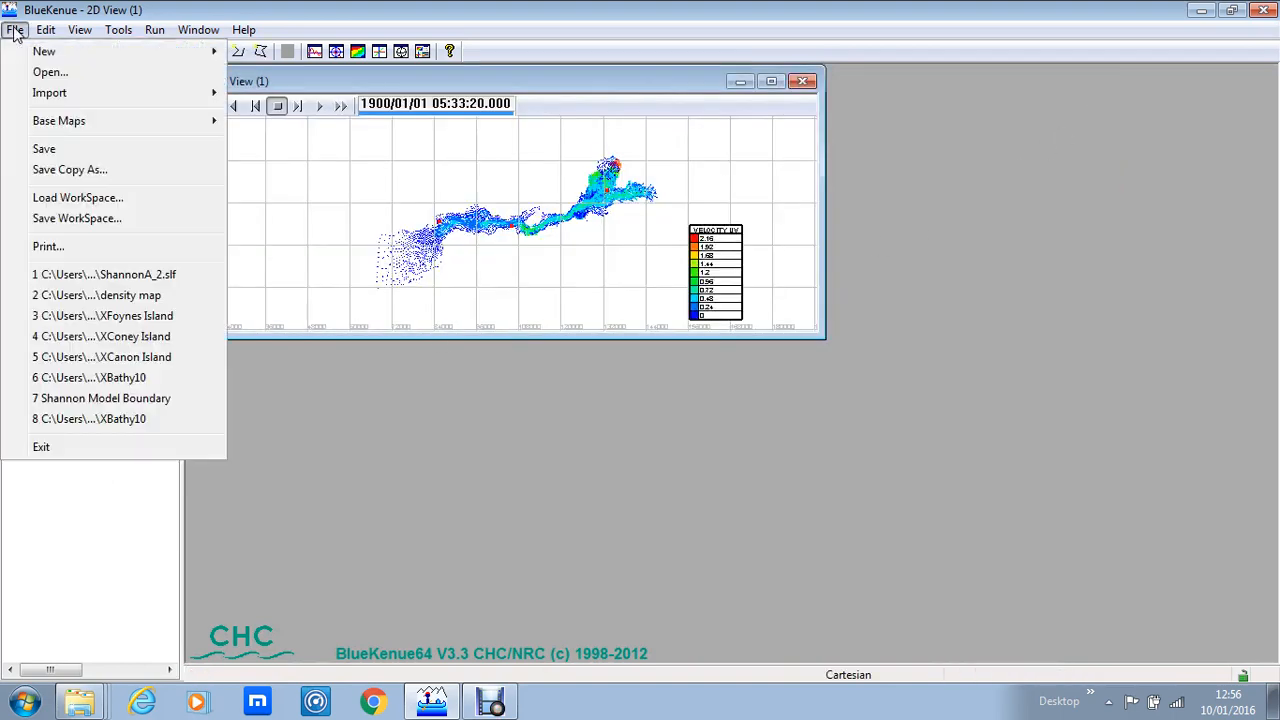
pyautogui.click(44, 149)
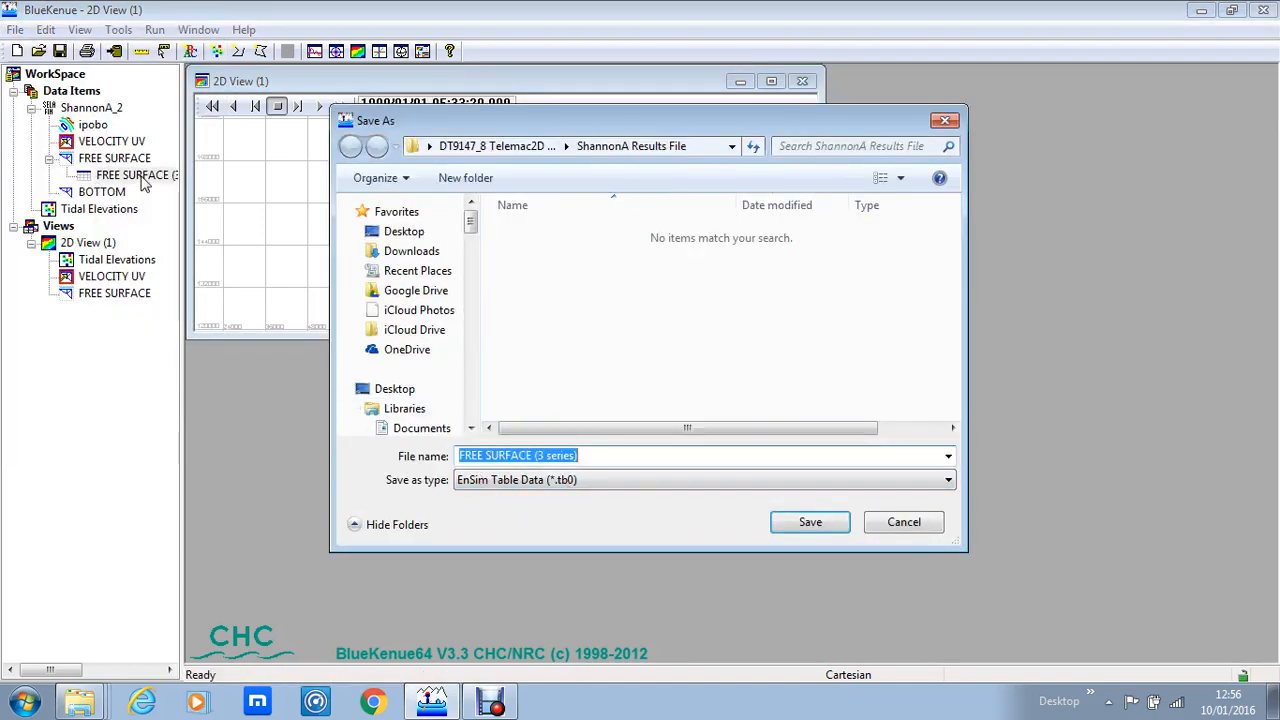
pyautogui.click(519, 483)
pyautogui.click(524, 514)
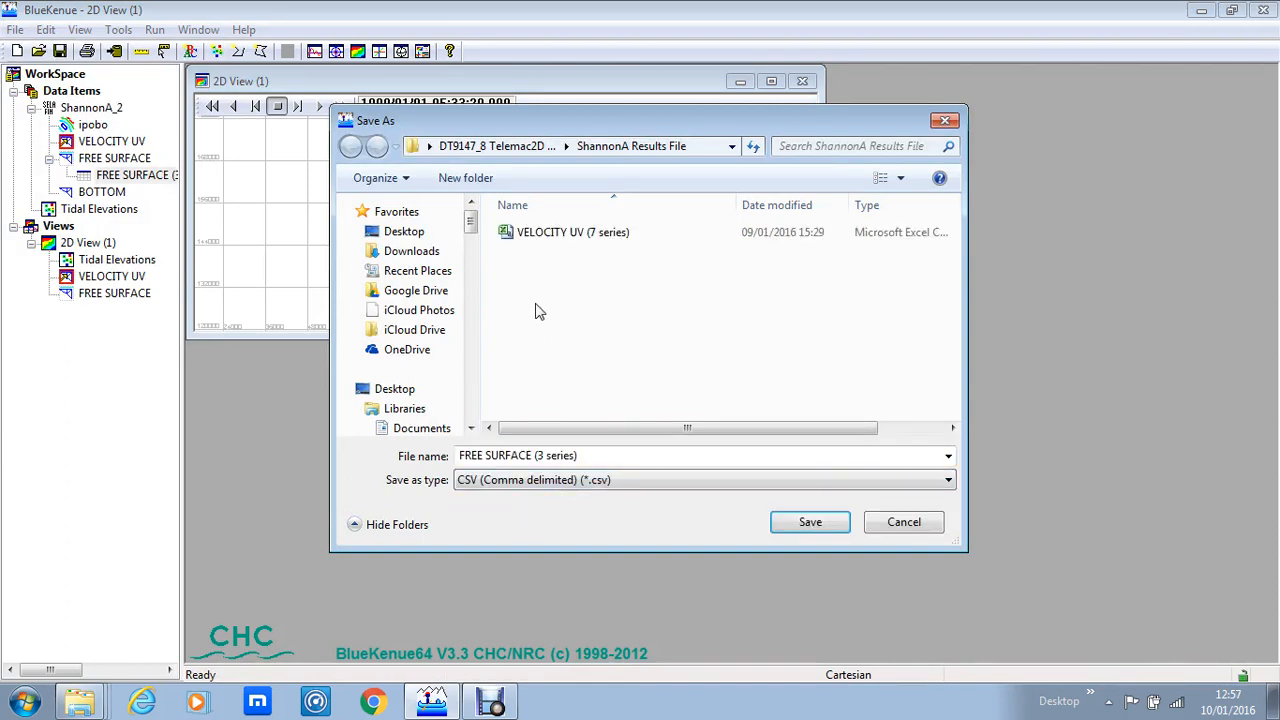
pyautogui.moveTo(606, 457); pyautogui.dragTo(195, 457)
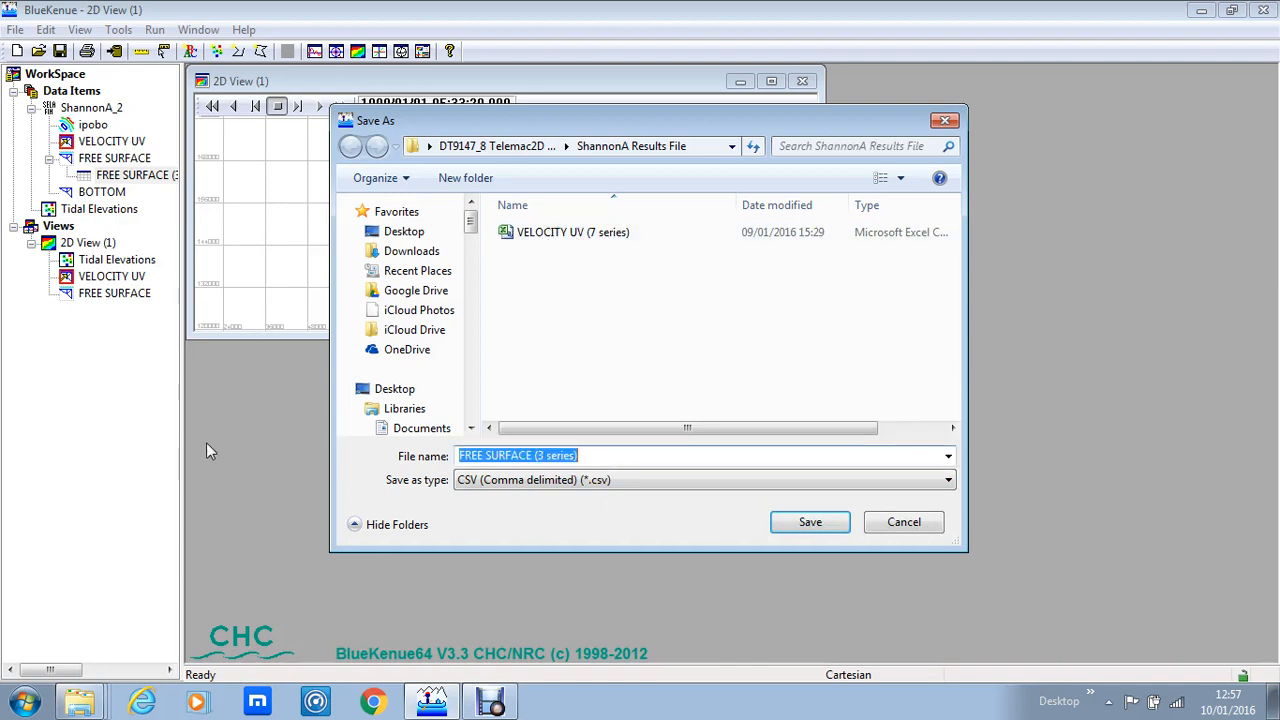
pyautogui.write('Shan')
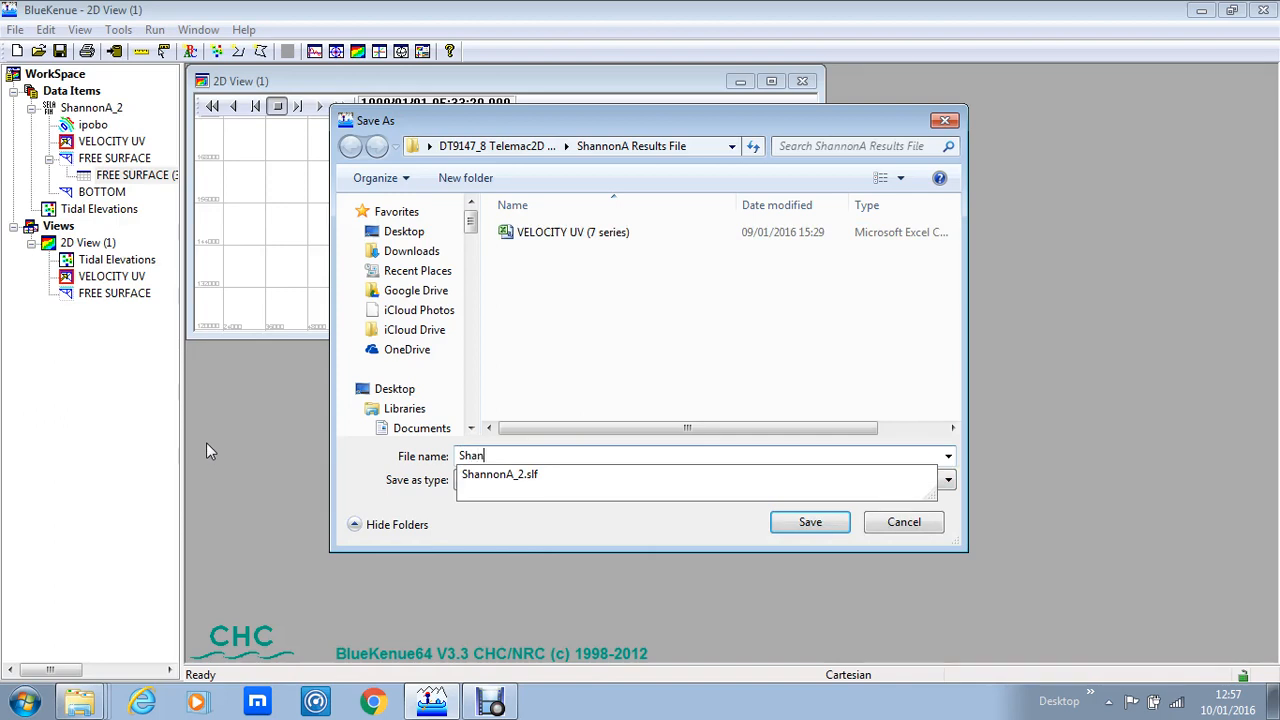
pyautogui.write('nonA Tidal elevations')
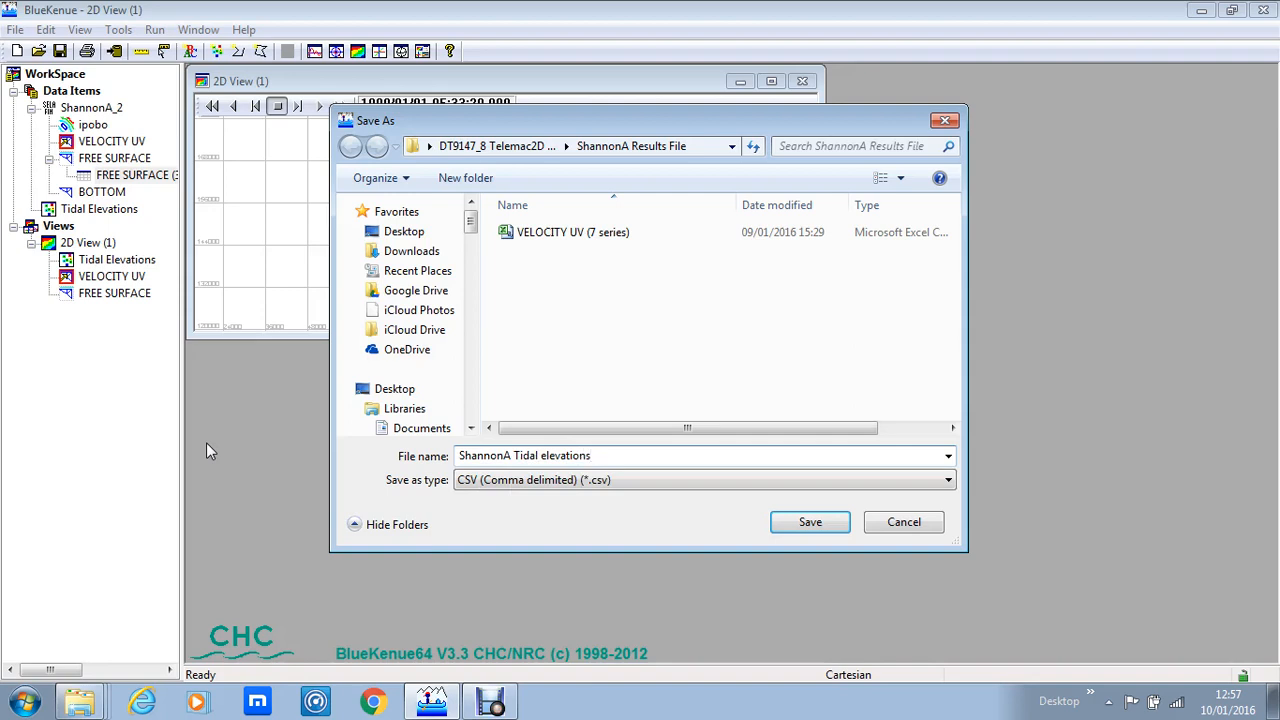
pyautogui.click(816, 522)
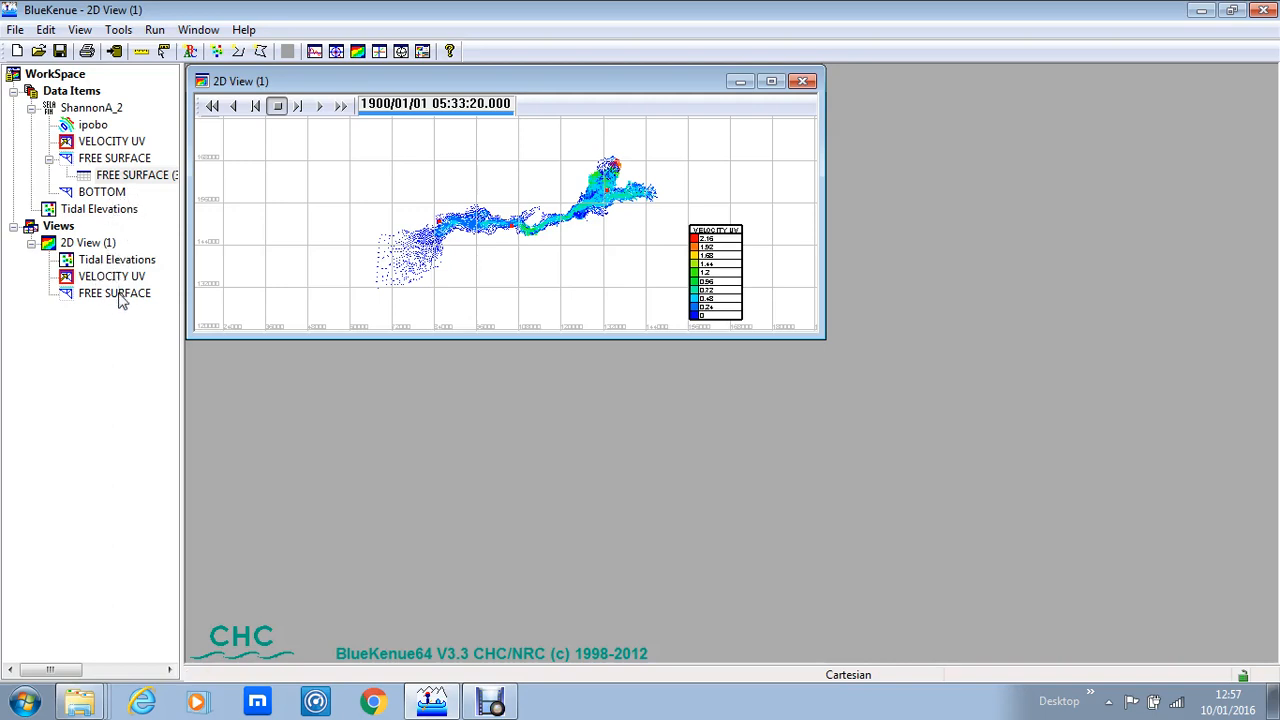
# Step: Create a new point set of four points along the estuary and name it ShannonA Tidal Currents
pyautogui.click(772, 80)
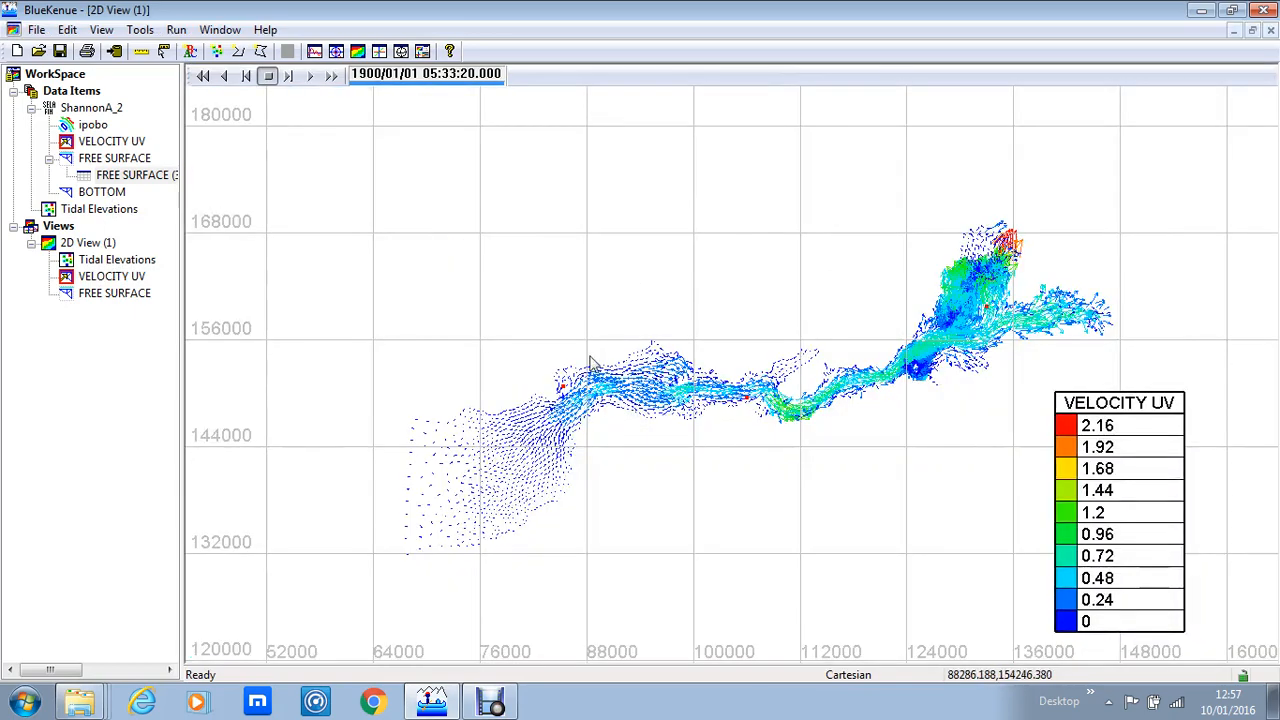
pyautogui.scroll(1, 614, 477)
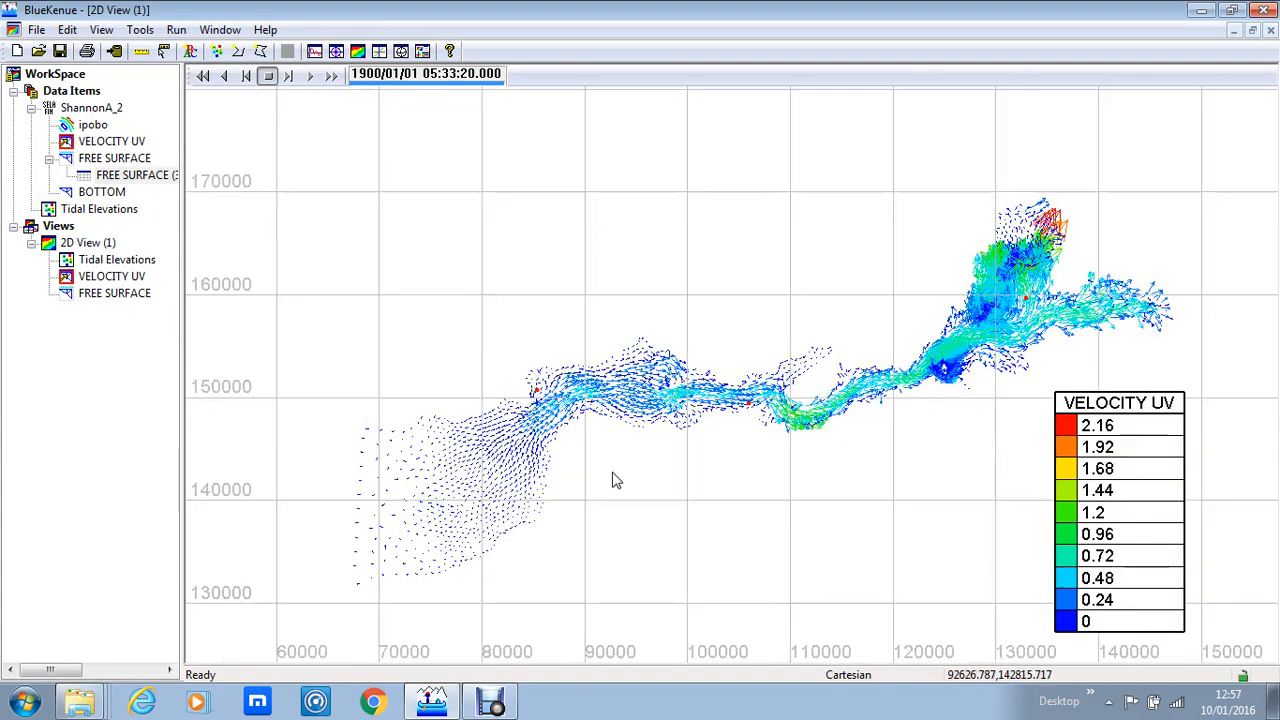
pyautogui.click(217, 51)
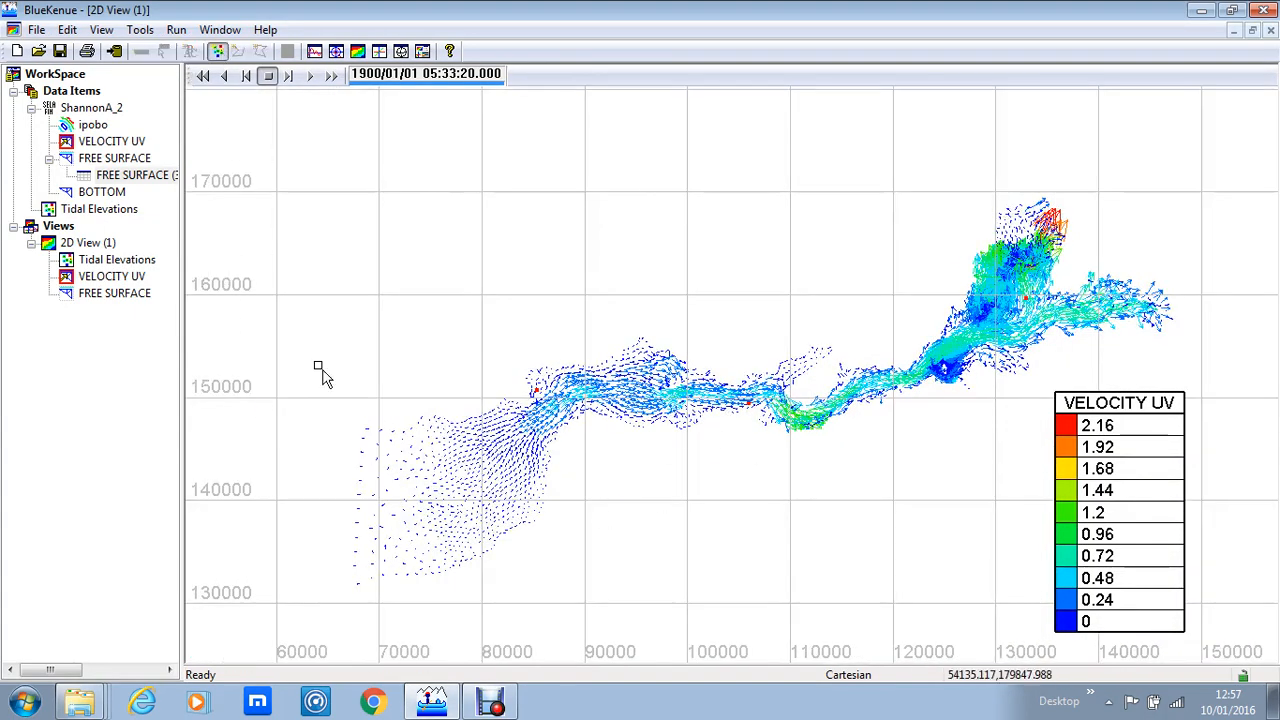
pyautogui.click(615, 390)
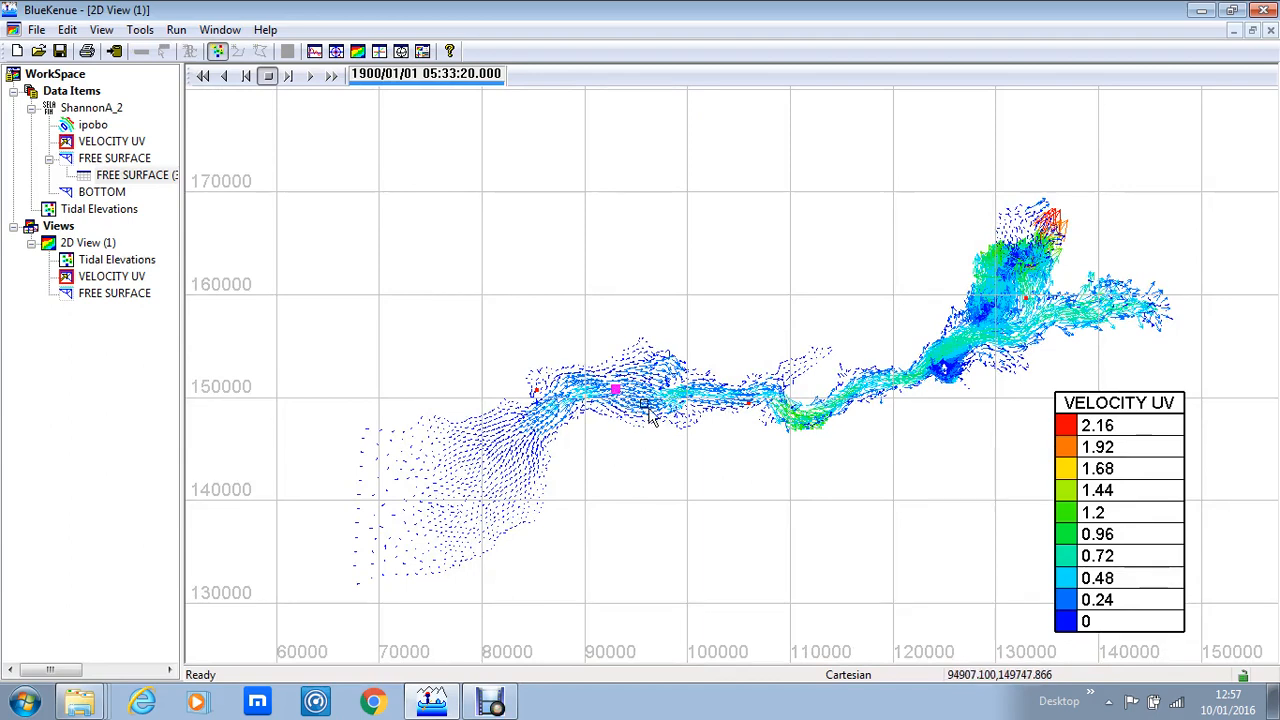
pyautogui.click(945, 368)
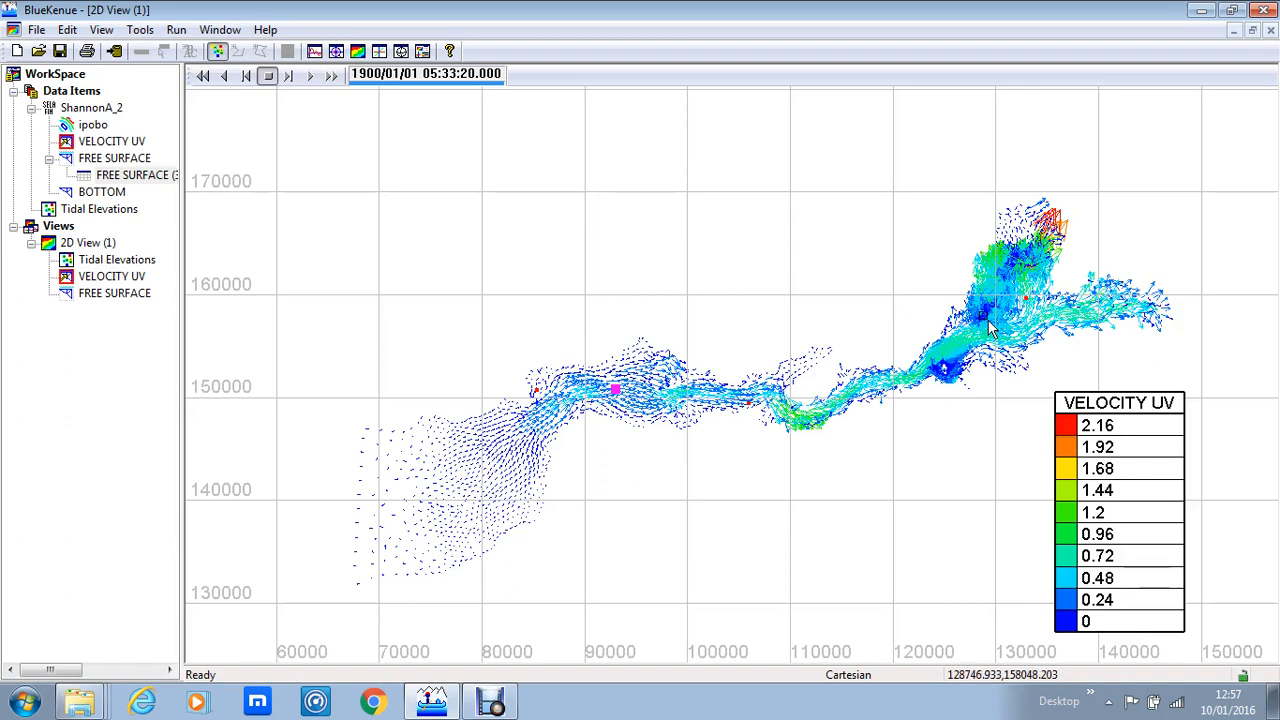
pyautogui.click(983, 314)
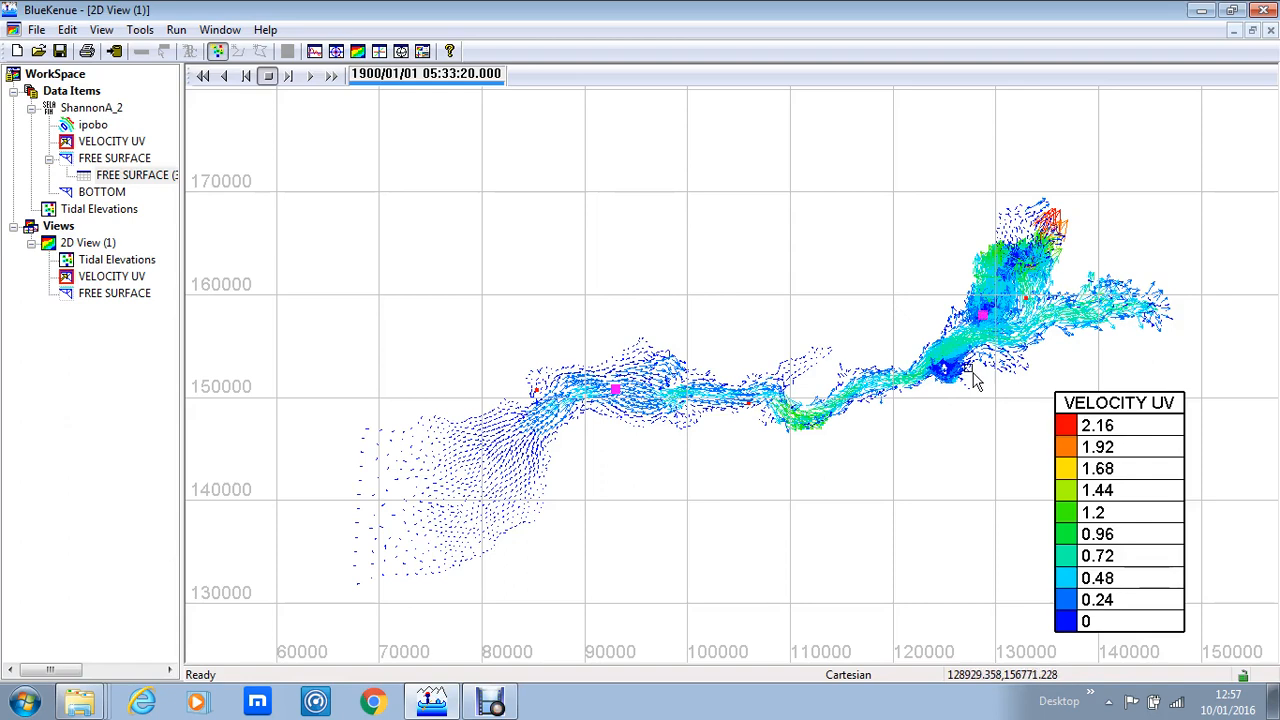
pyautogui.click(795, 415)
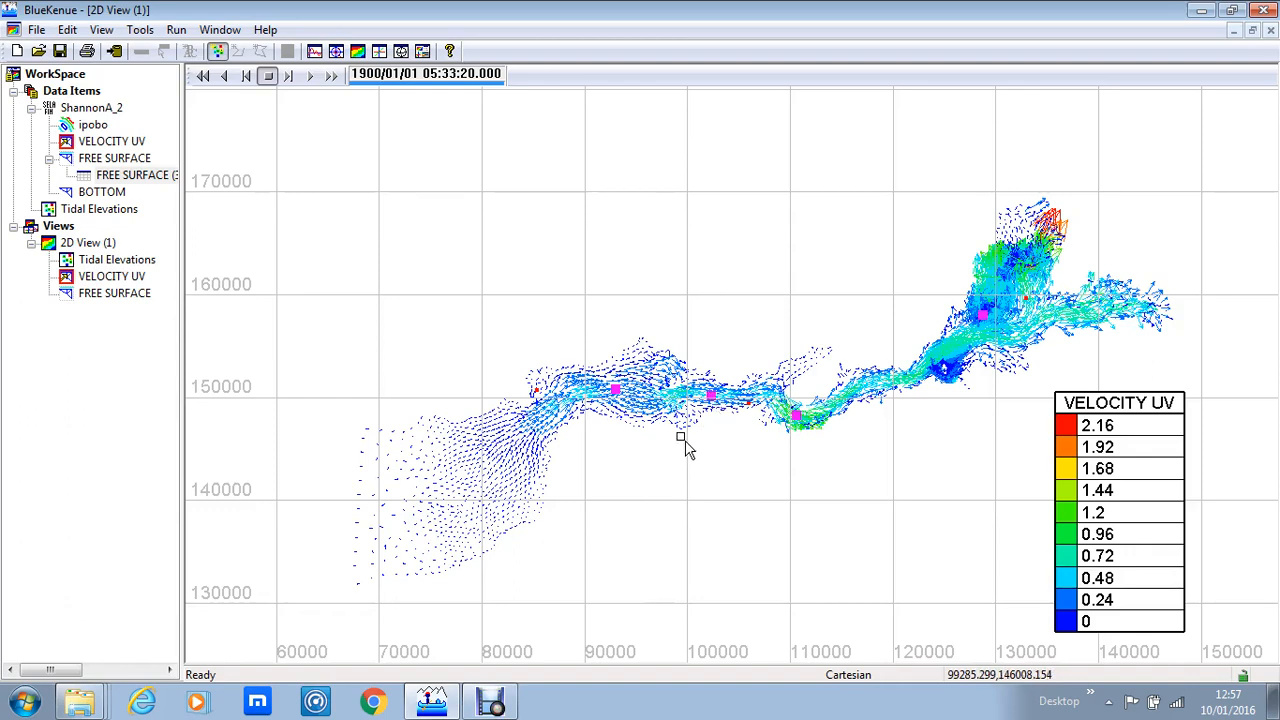
pyautogui.click(218, 52)
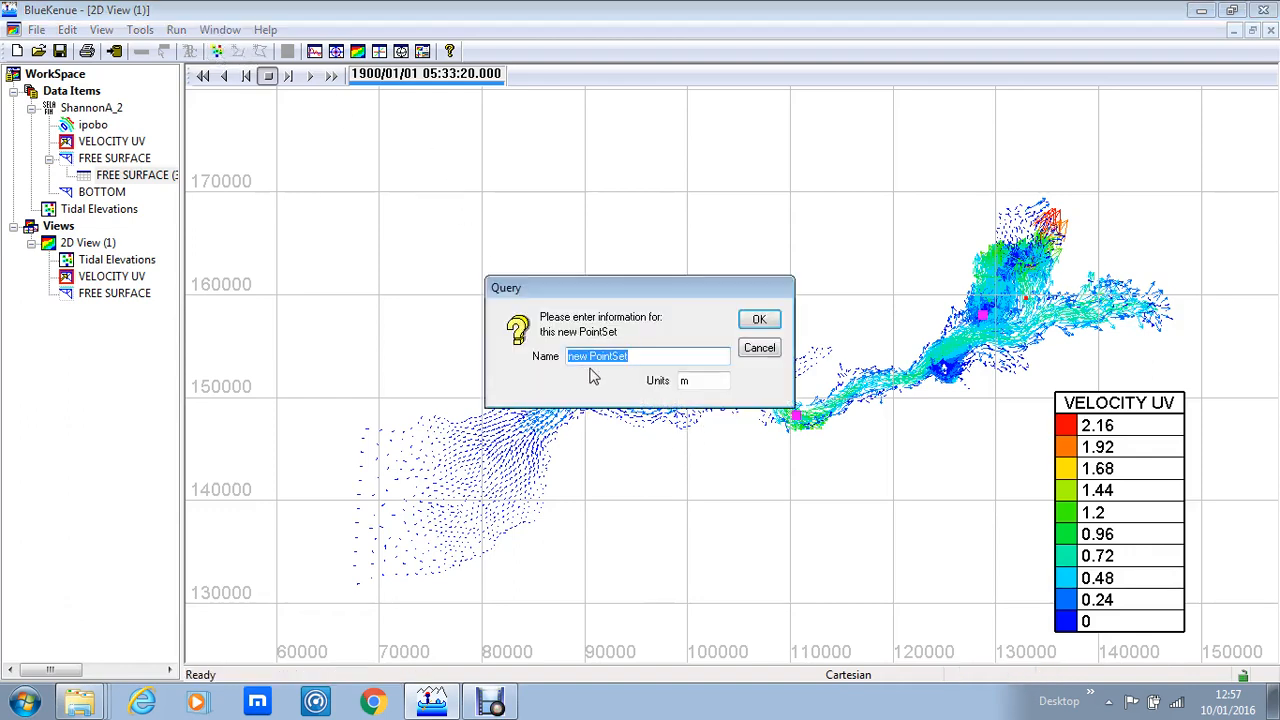
pyautogui.write('ShannonA Tidal Currents')
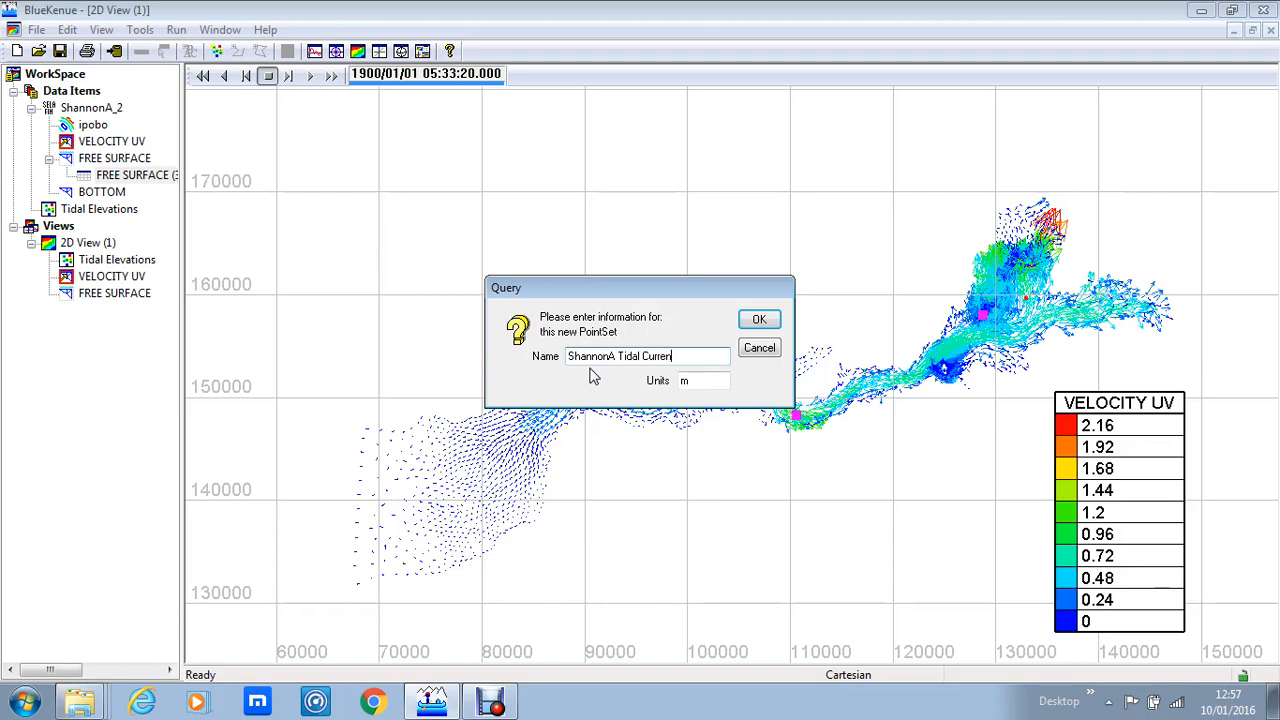
pyautogui.click(759, 320)
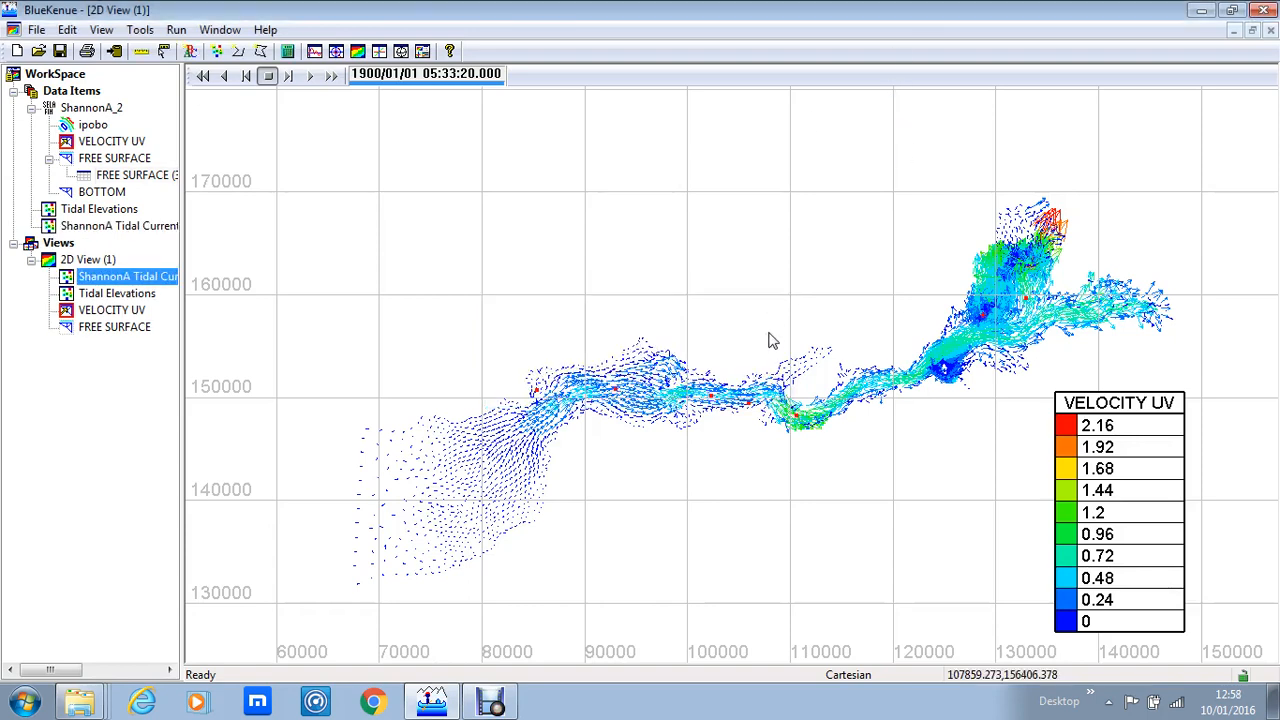
# Step: Extract a VELOCITY UV time series at multiple points using the ShannonA Tidal Currents point set
pyautogui.click(112, 311)
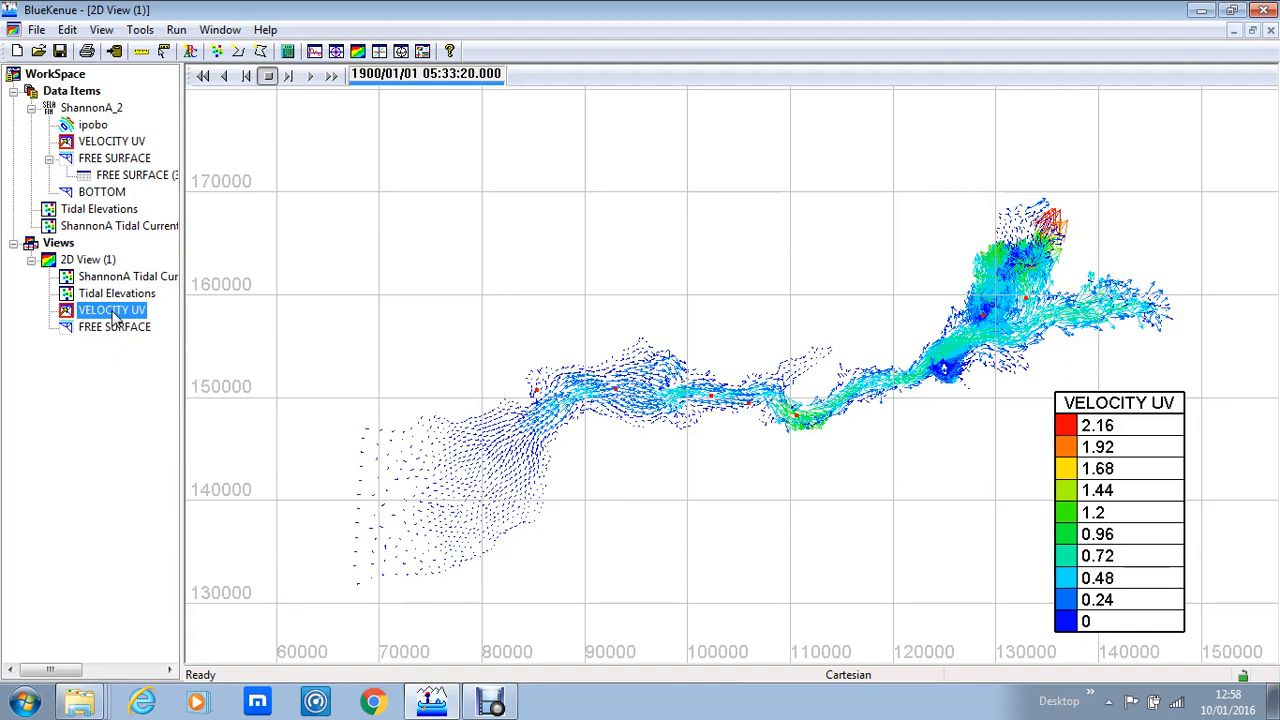
pyautogui.click(135, 145)
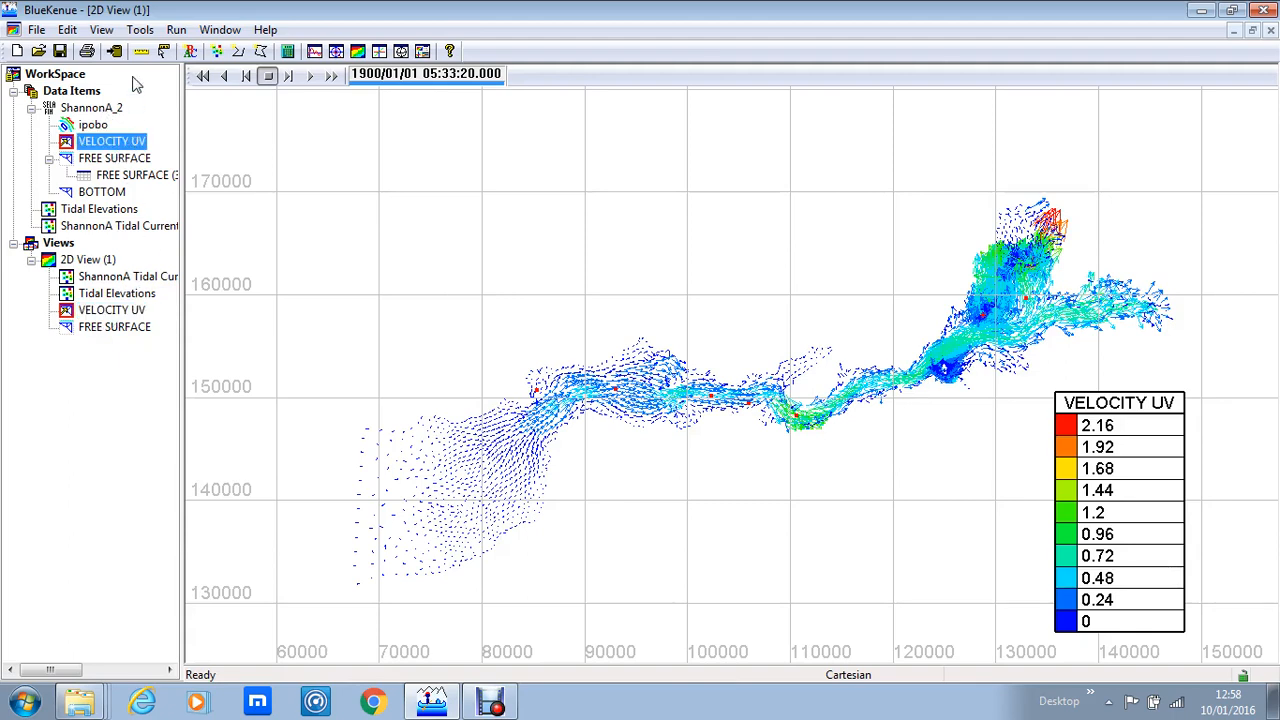
pyautogui.click(140, 29)
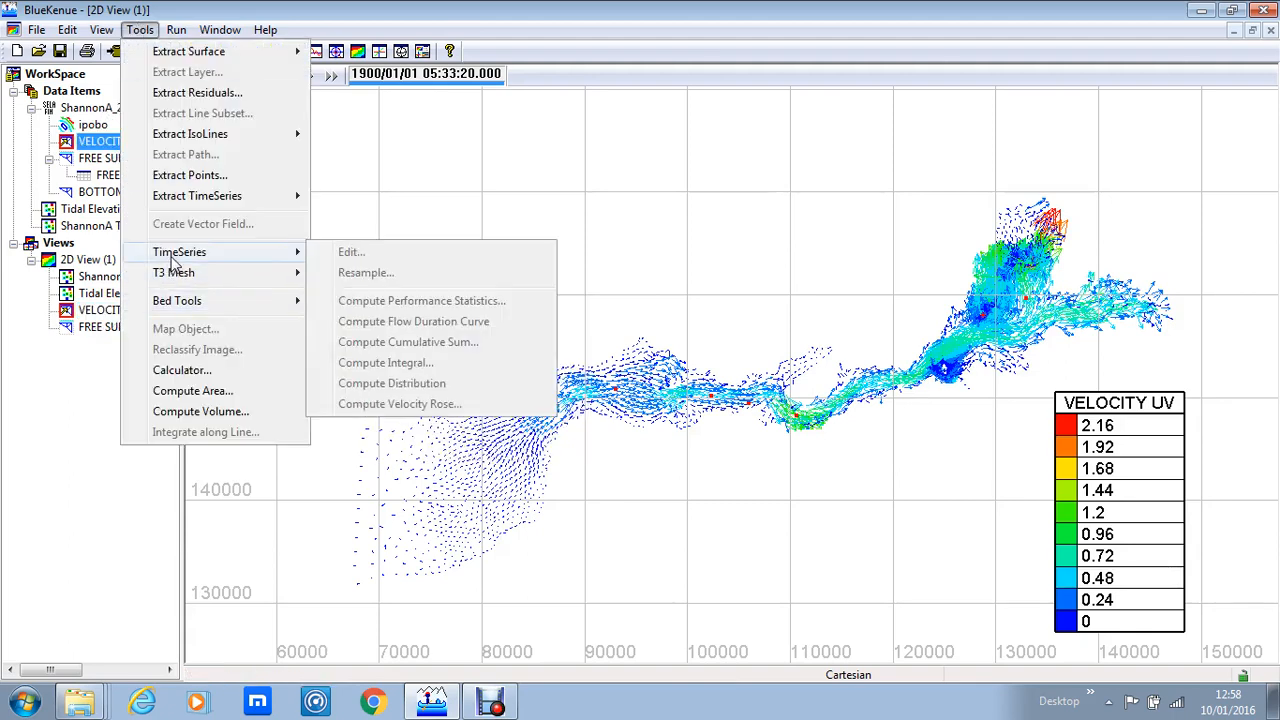
pyautogui.moveTo(230, 196)
pyautogui.click(366, 220)
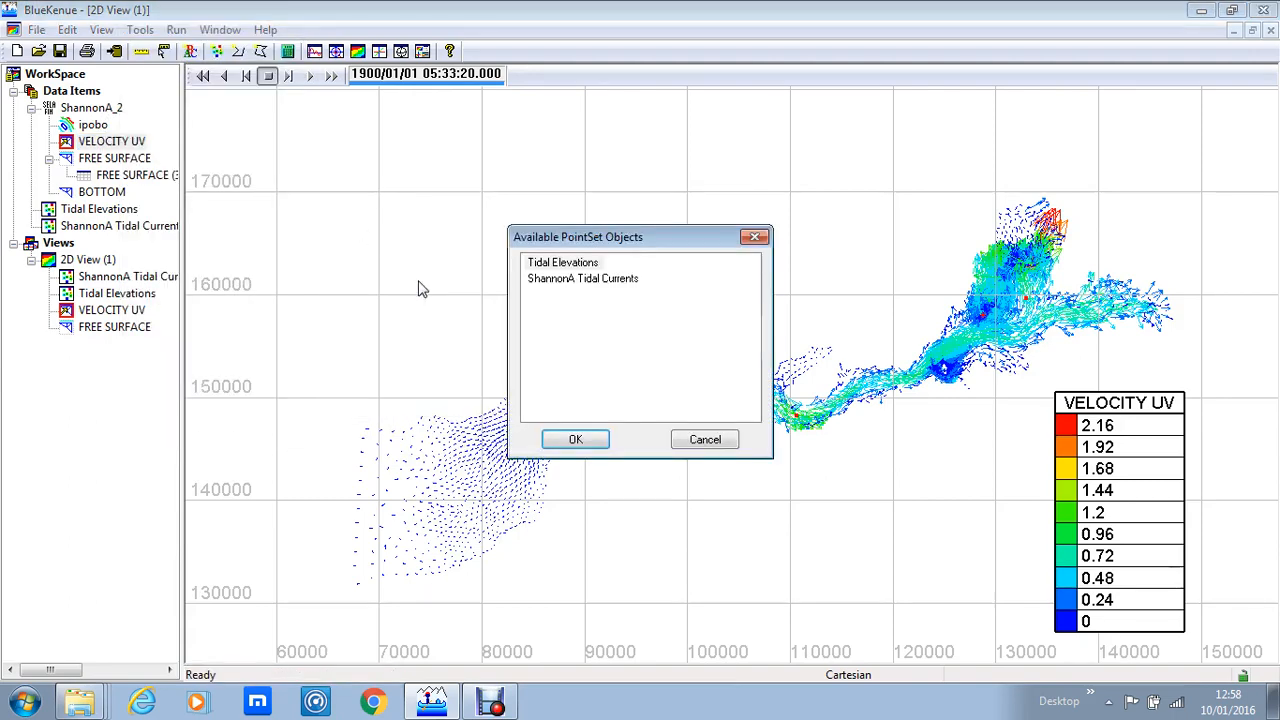
pyautogui.click(598, 279)
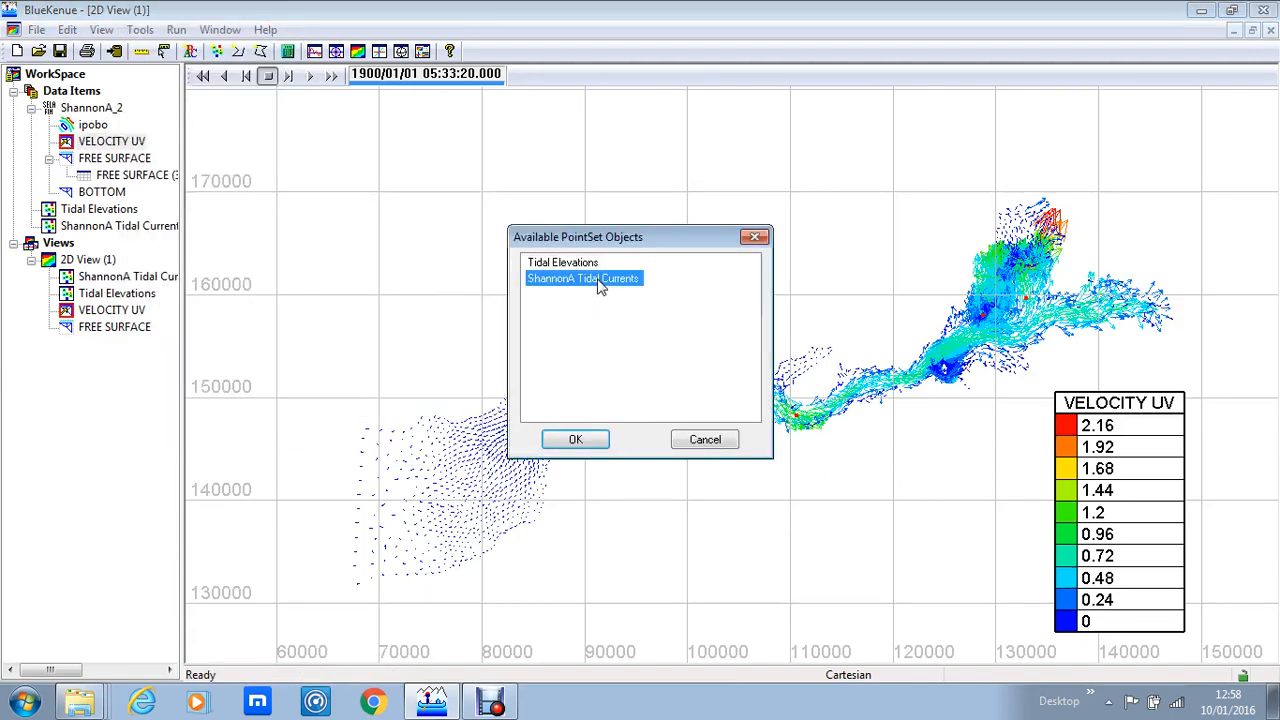
pyautogui.click(576, 440)
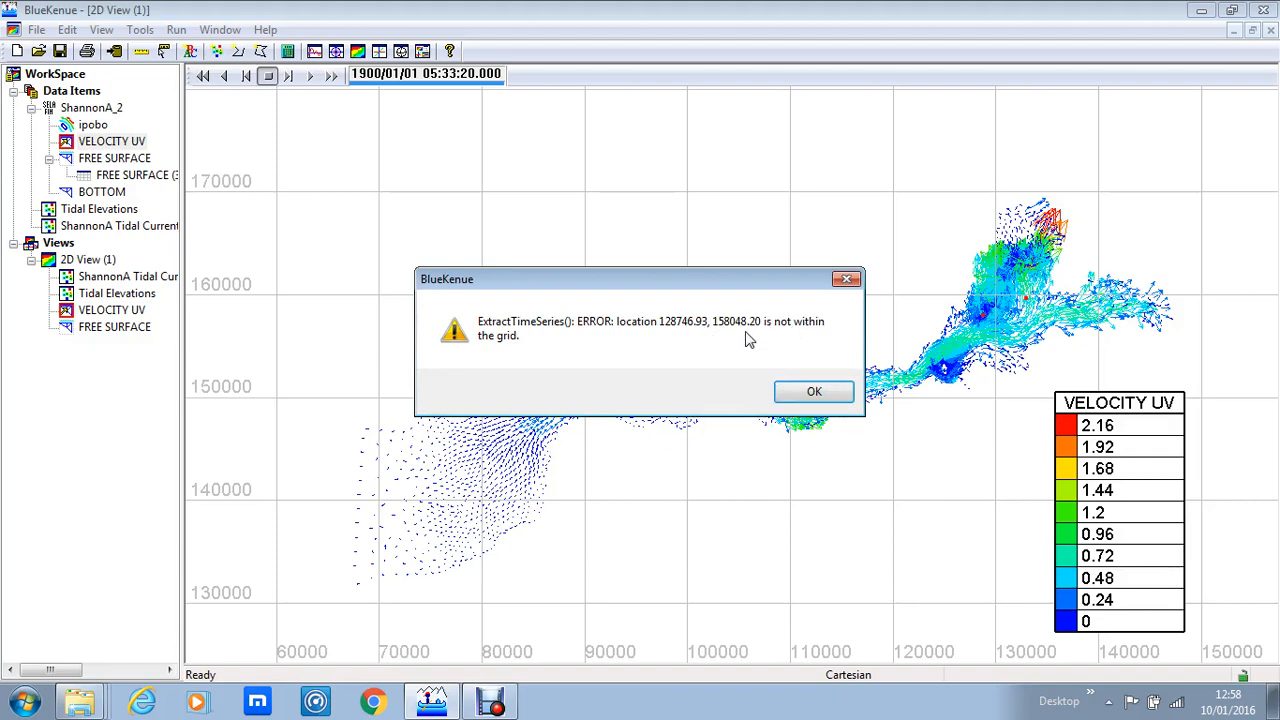
pyautogui.click(814, 392)
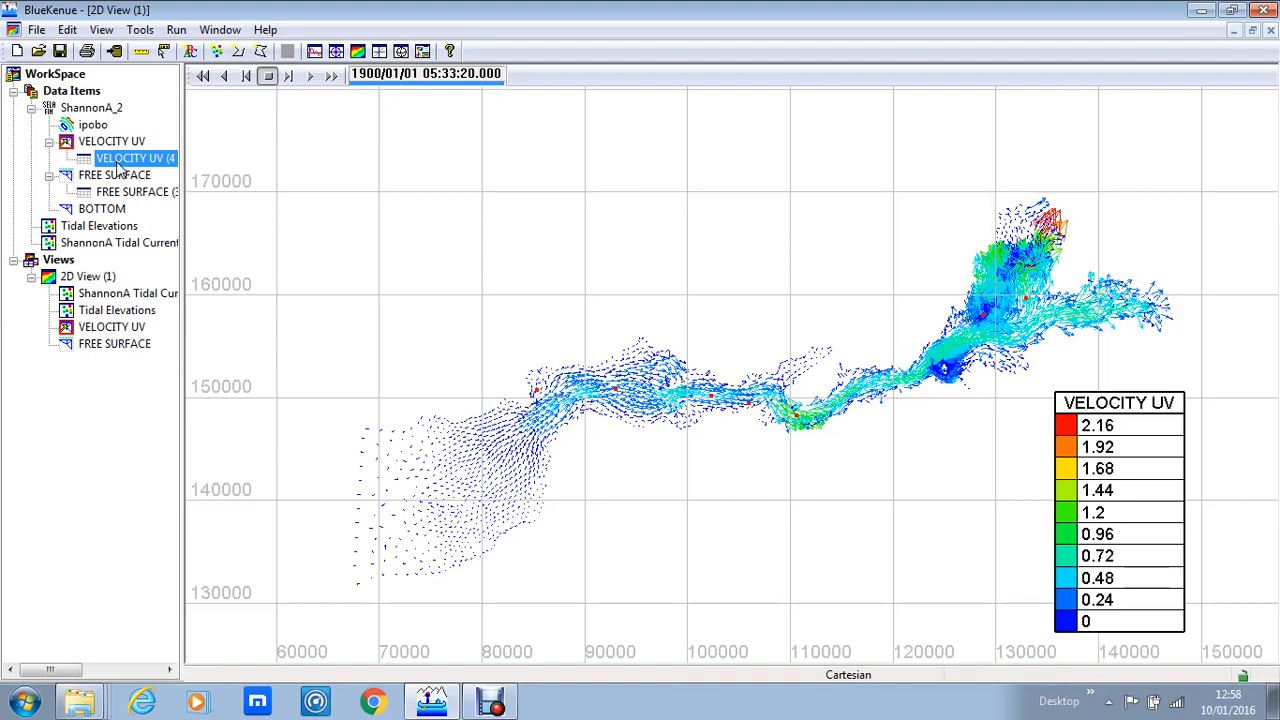
# Step: Open the VELOCITY UV (4 series) time series as a table and scroll across its columns
pyautogui.rightClick(96, 161)
pyautogui.click(143, 200)
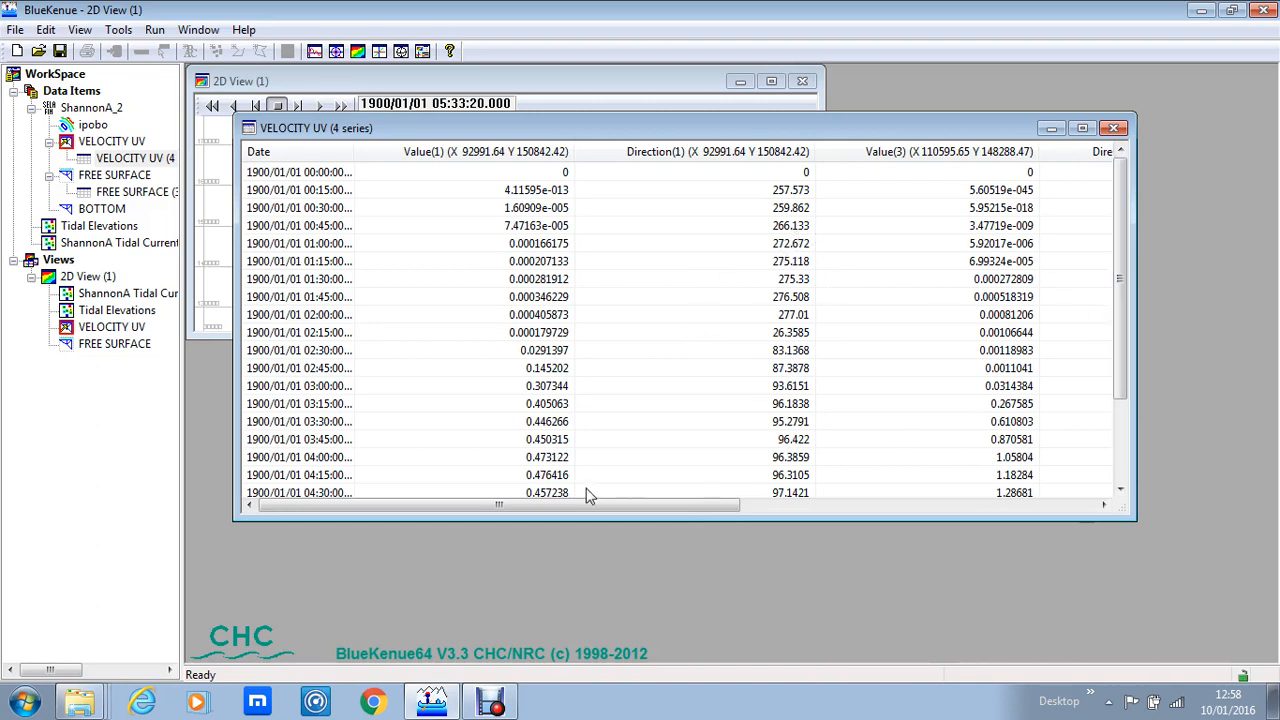
pyautogui.moveTo(602, 505); pyautogui.dragTo(504, 500)
pyautogui.click(109, 141)
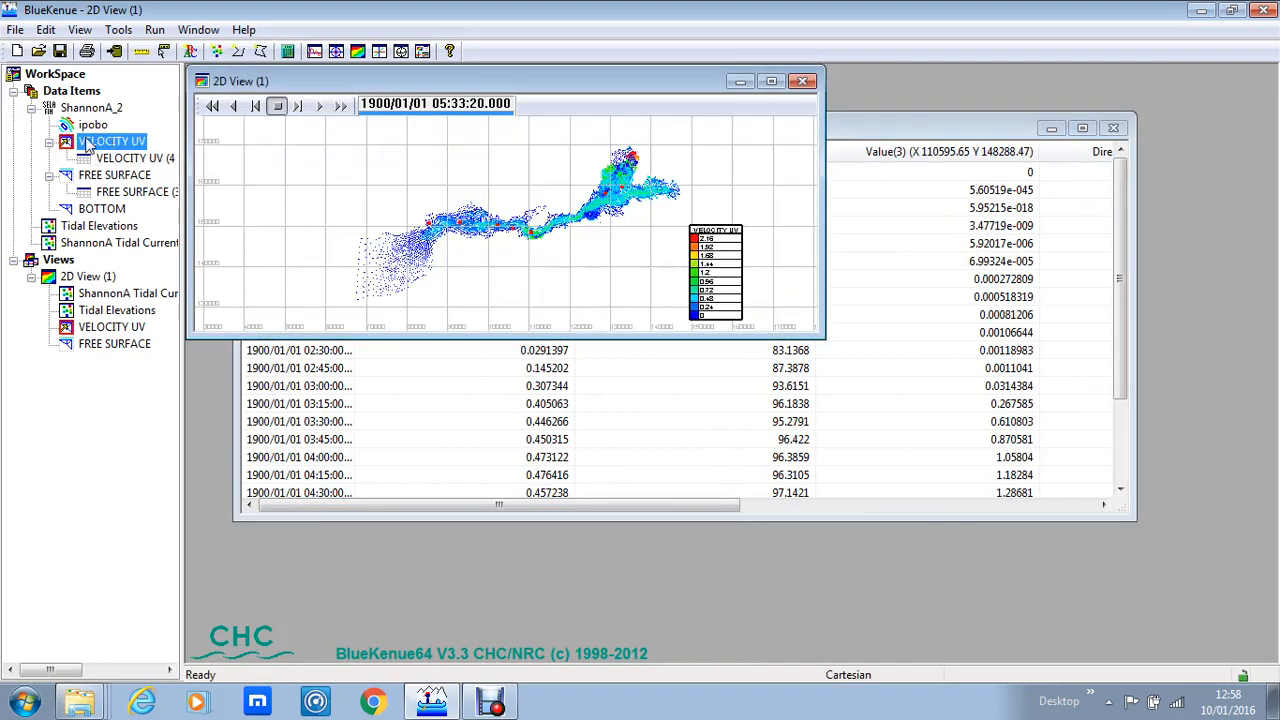
pyautogui.click(15, 29)
pyautogui.click(62, 169)
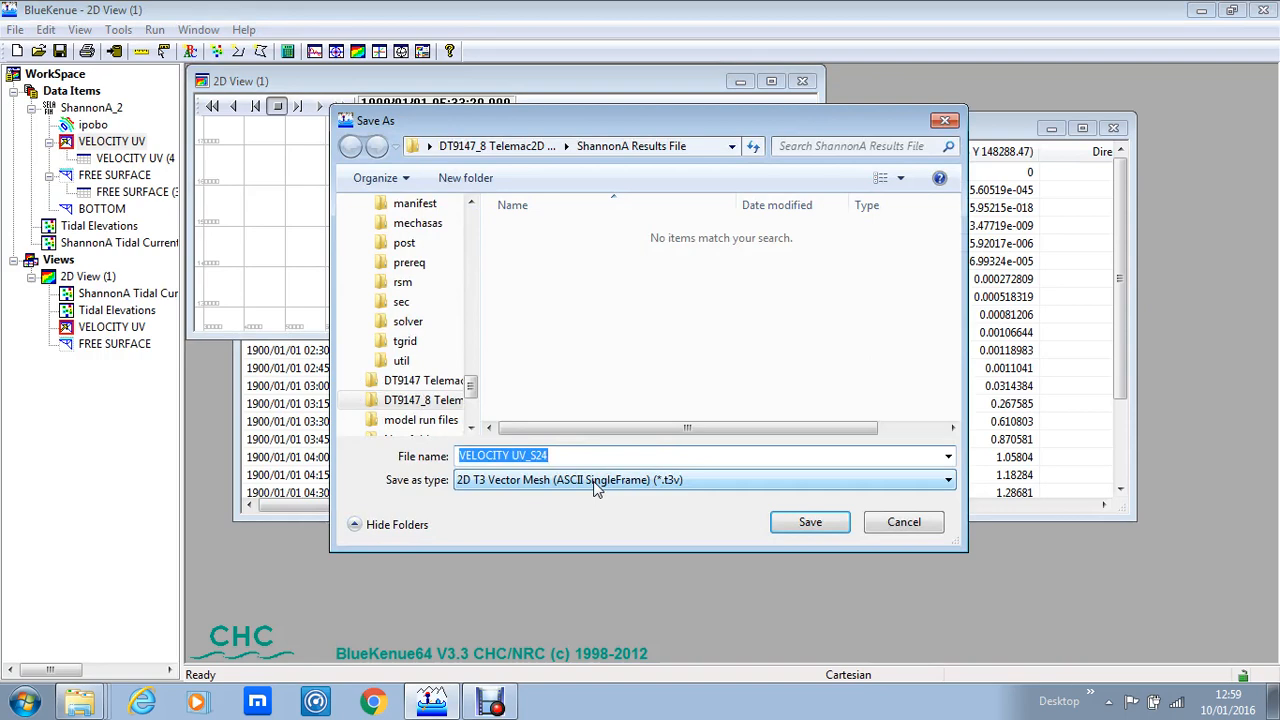
pyautogui.click(596, 482)
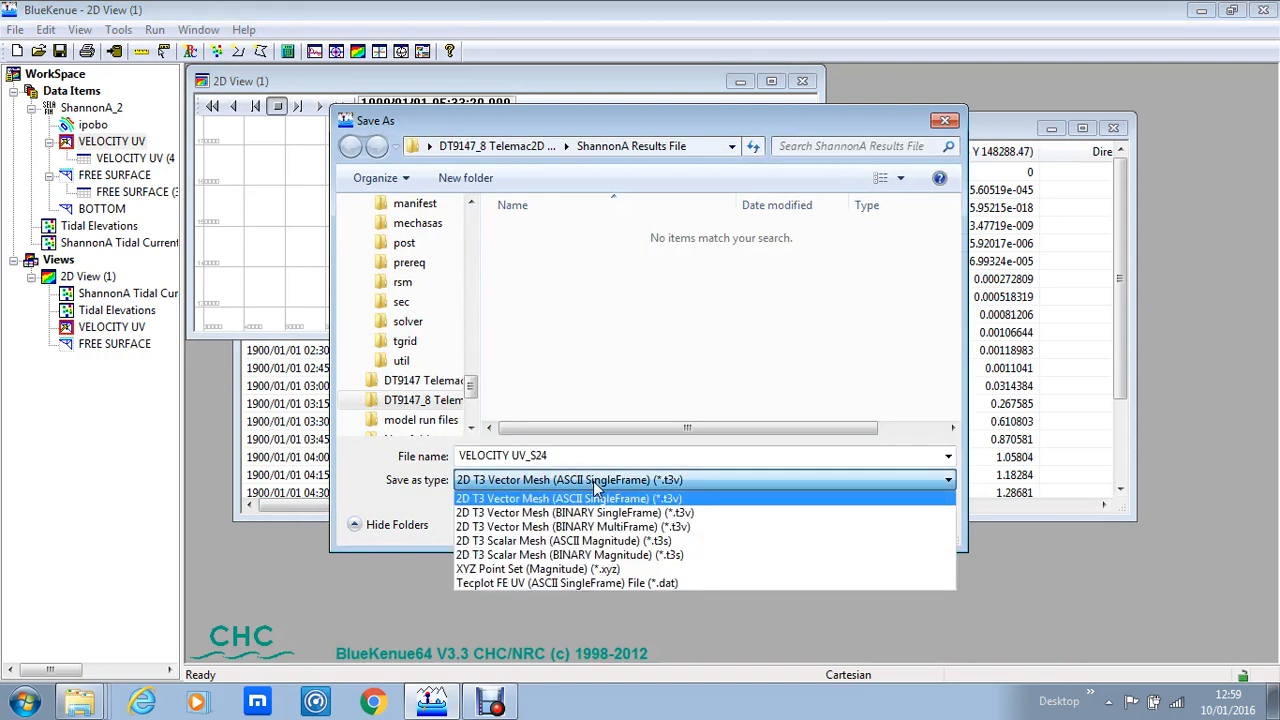
pyautogui.click(102, 154)
pyautogui.click(120, 161)
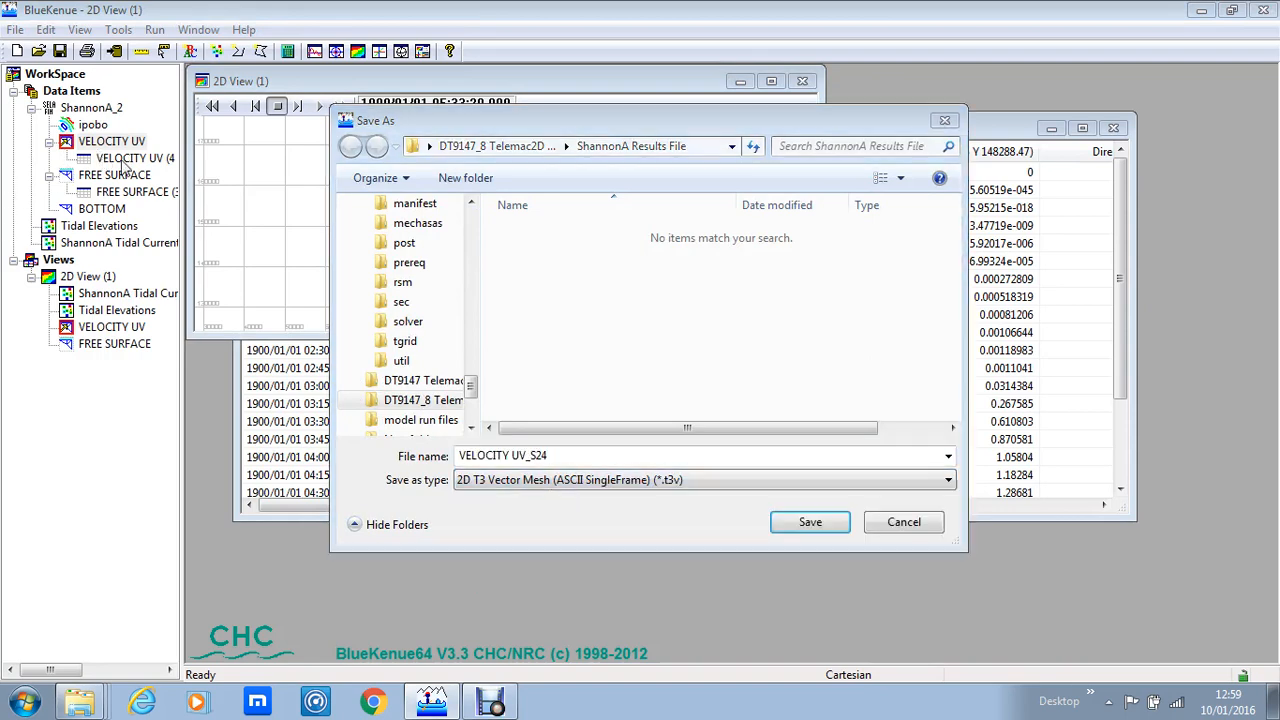
pyautogui.click(900, 521)
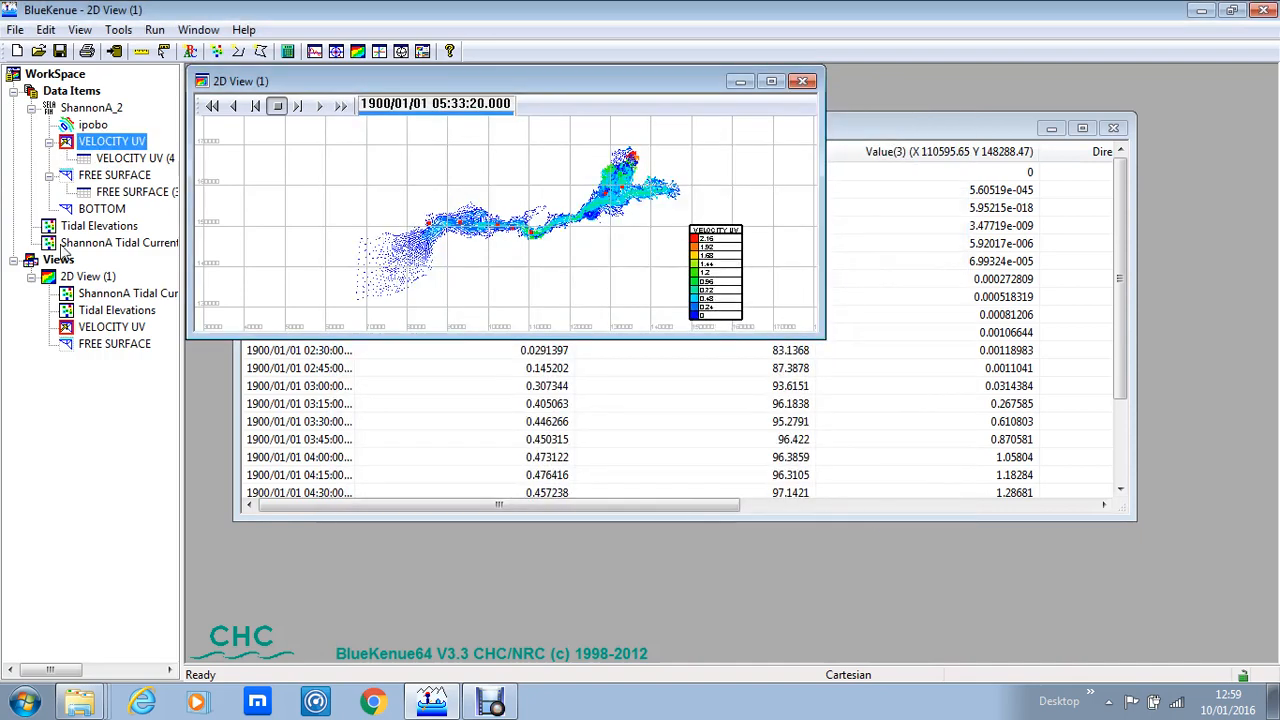
# Step: Save the VELOCITY UV (4 series) time series as a CSV (Comma delimited) file named ShannonA Tidal currents
pyautogui.click(110, 158)
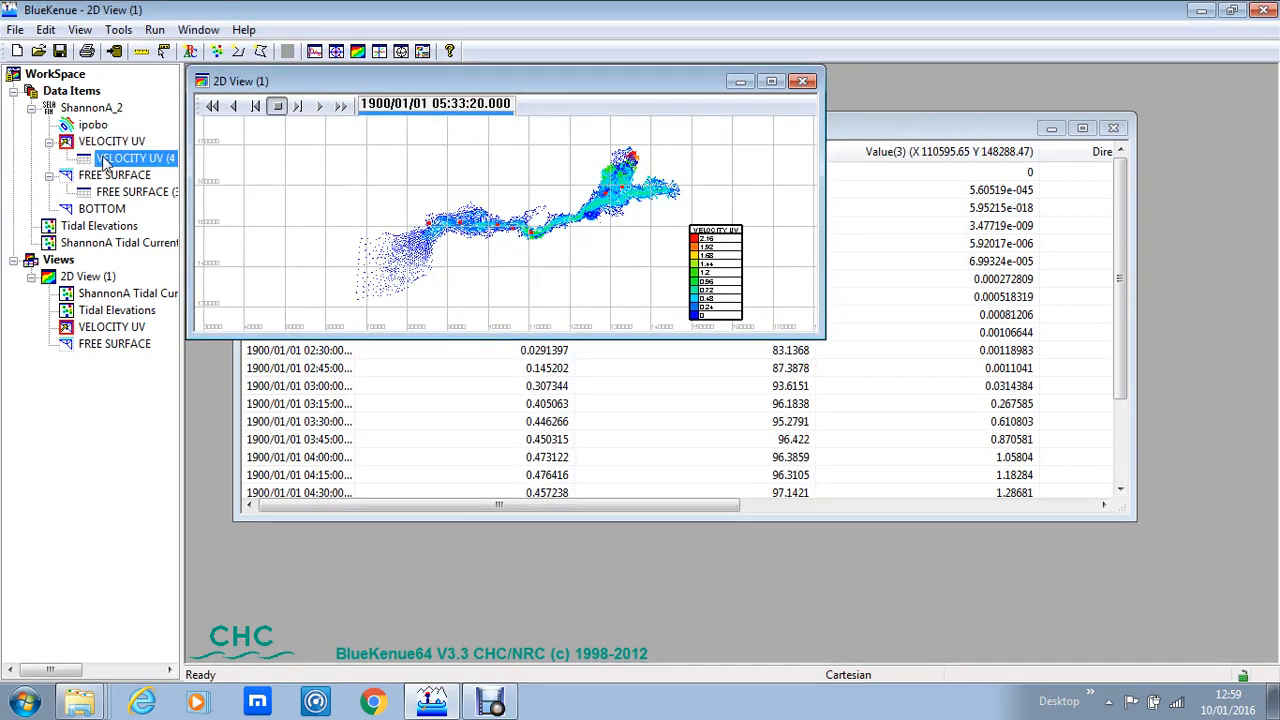
pyautogui.click(15, 29)
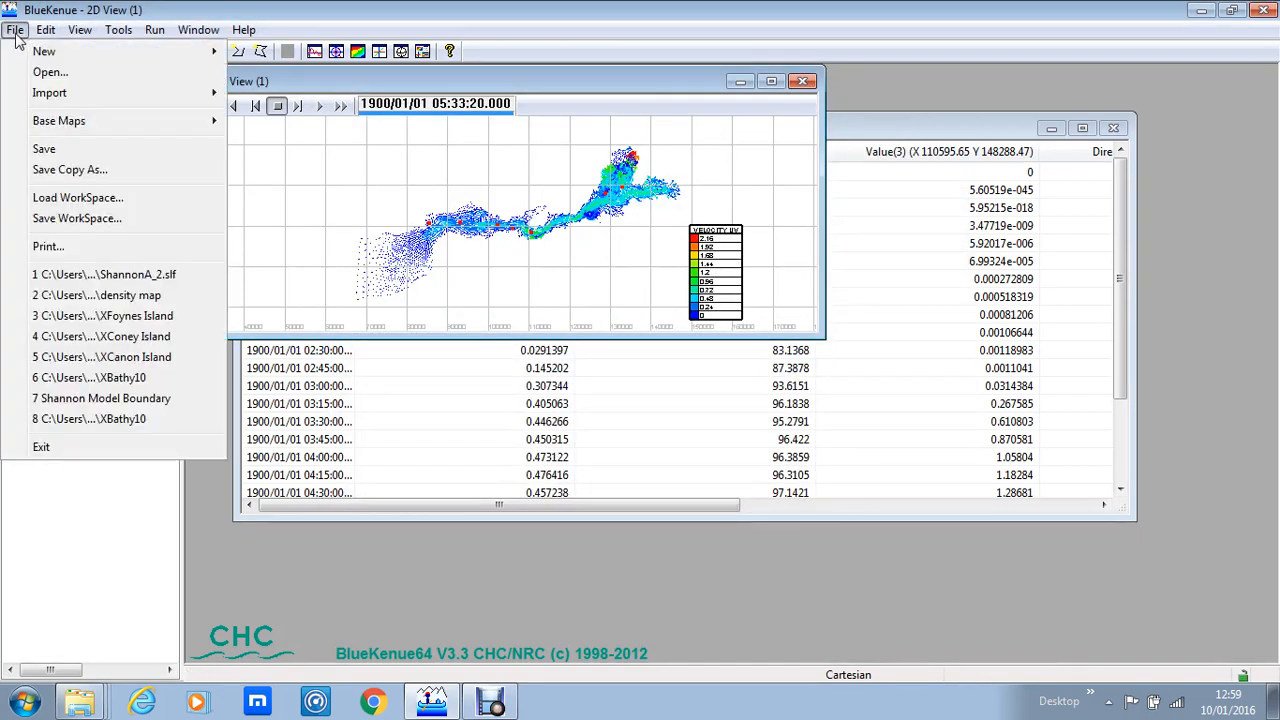
pyautogui.click(50, 152)
pyautogui.click(578, 481)
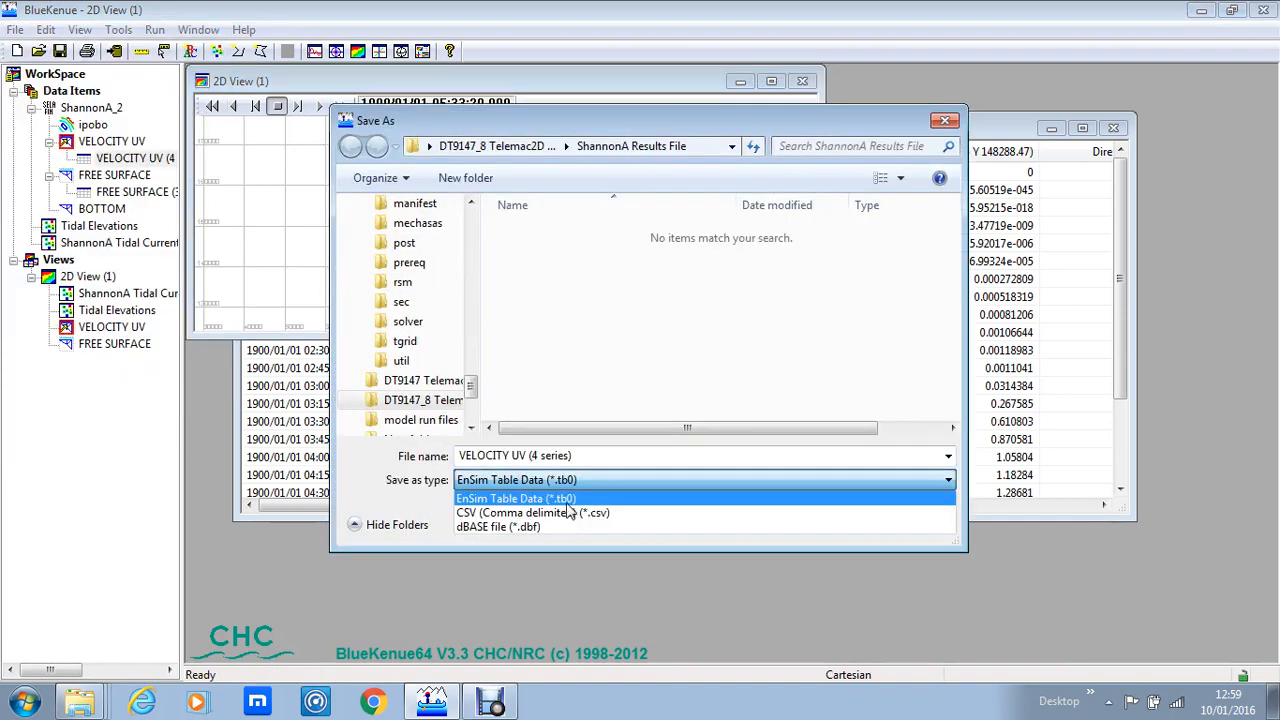
pyautogui.click(568, 512)
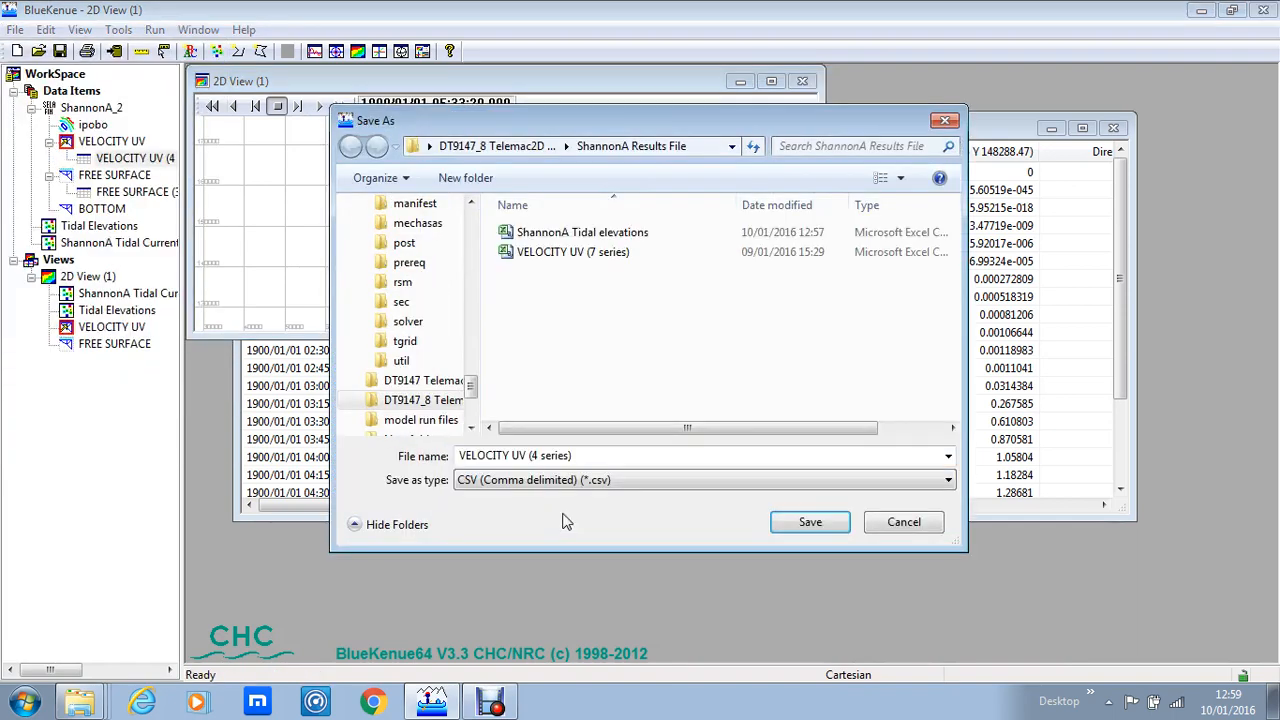
pyautogui.click(597, 460)
pyautogui.write('S')
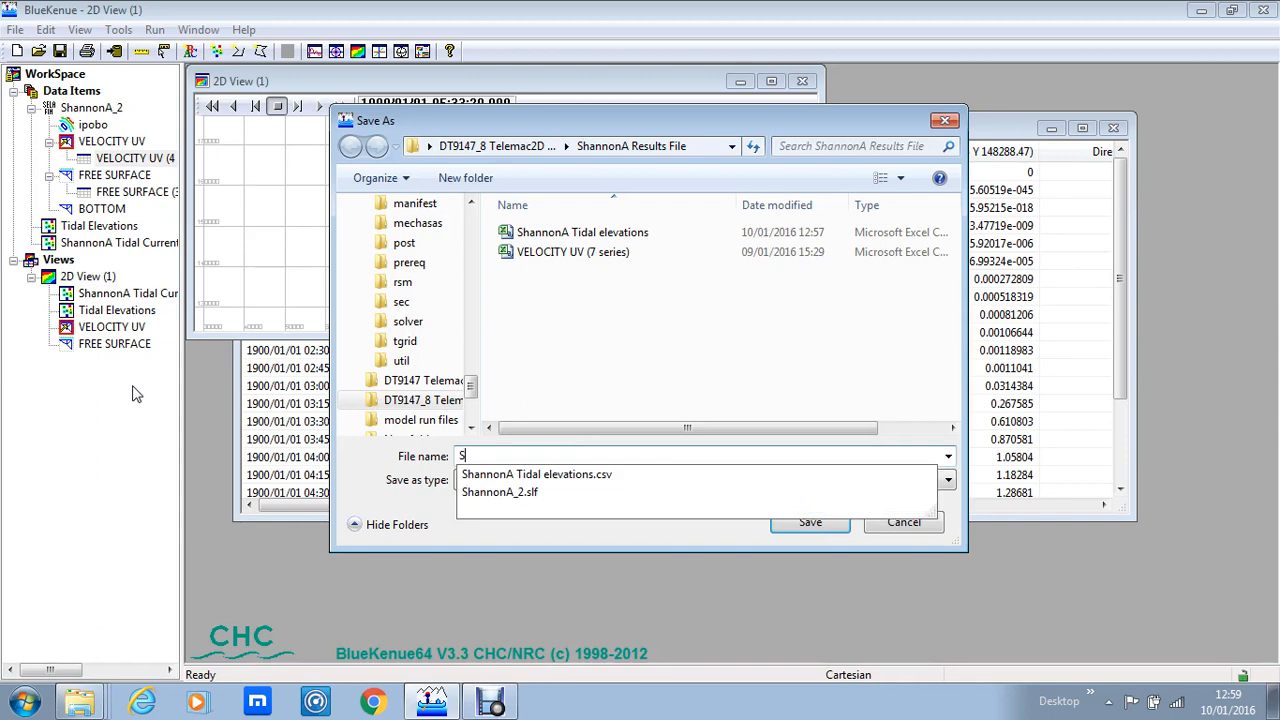
pyautogui.write('hannonA ')
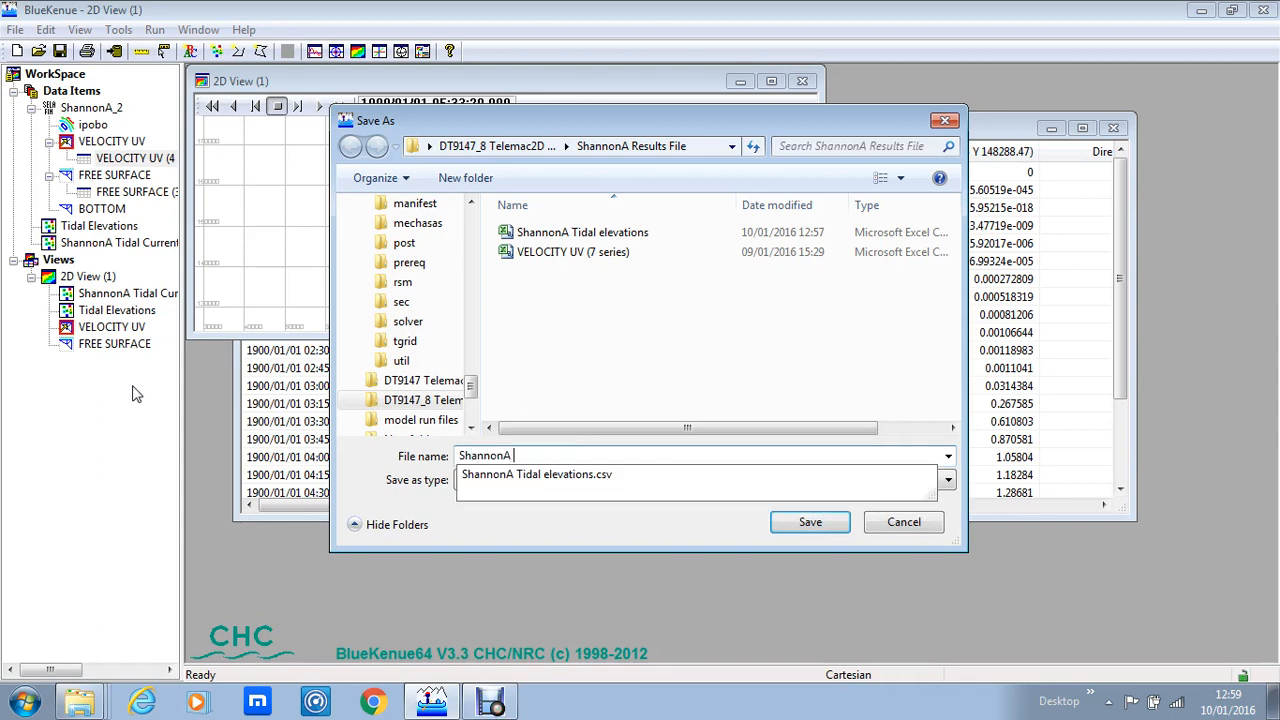
pyautogui.write('Tidal c')
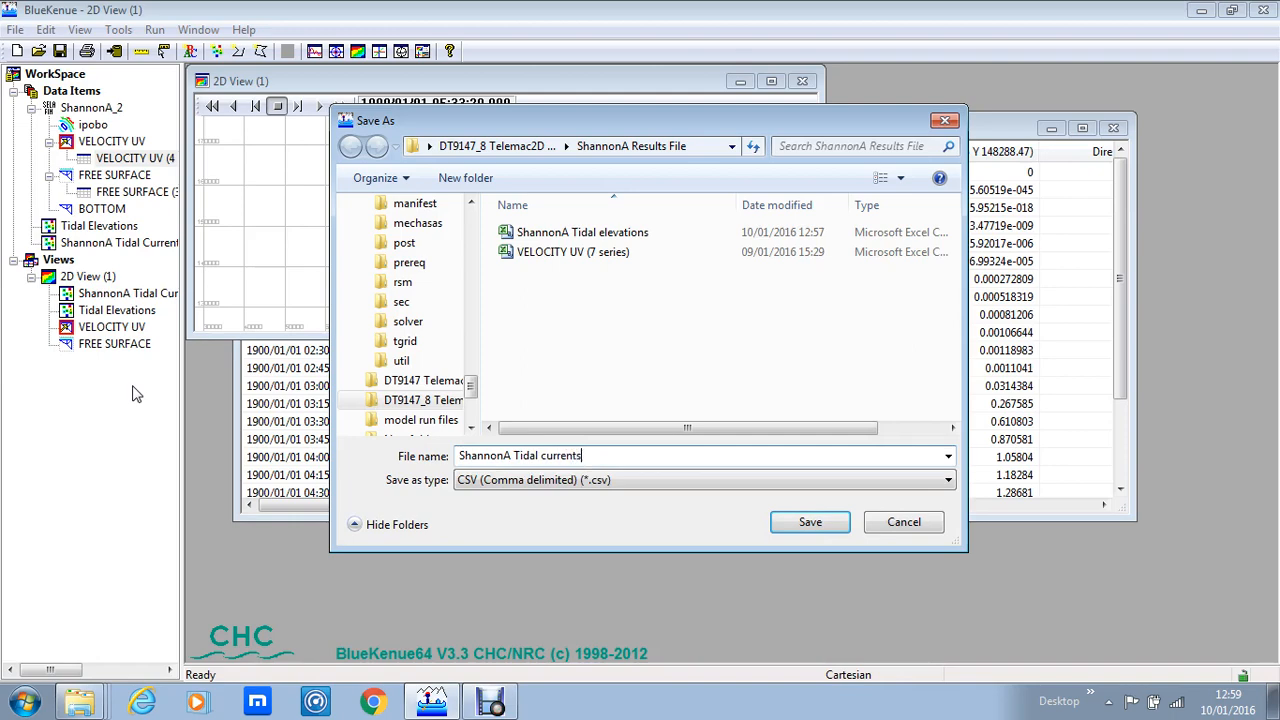
pyautogui.write('urrents')
pyautogui.click(802, 518)
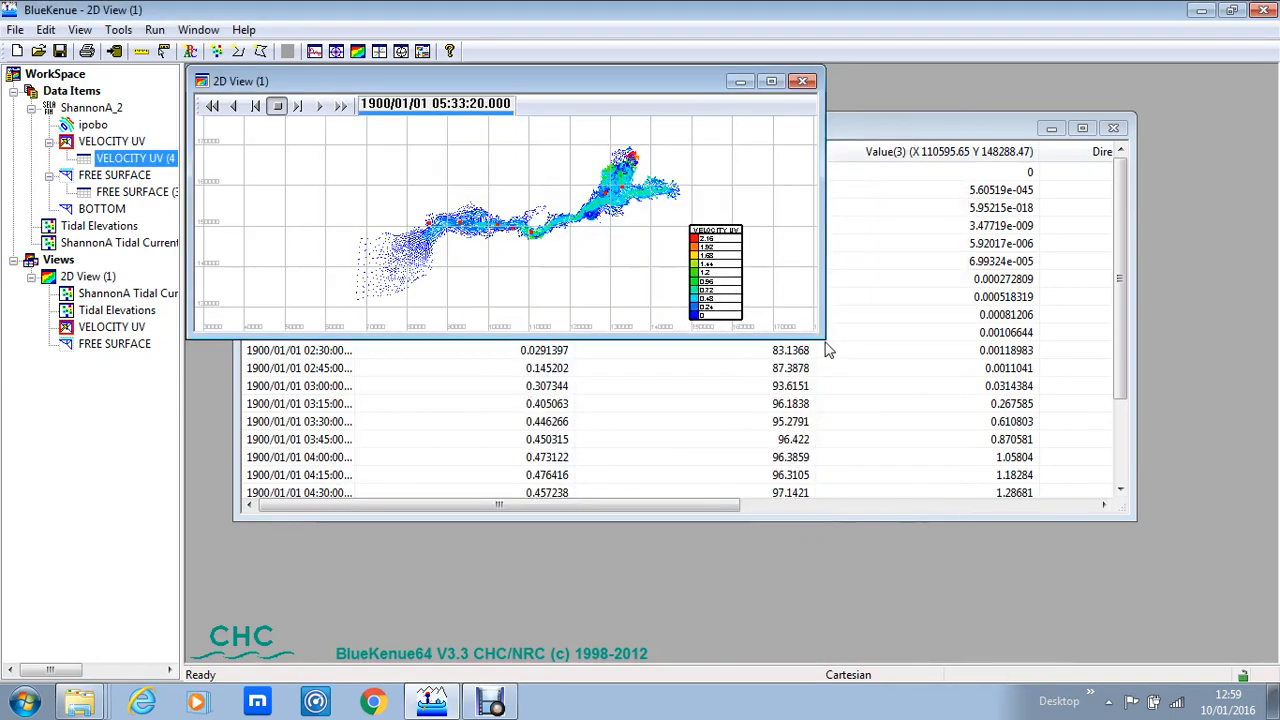
pyautogui.moveTo(823, 338); pyautogui.dragTo(1052, 645)
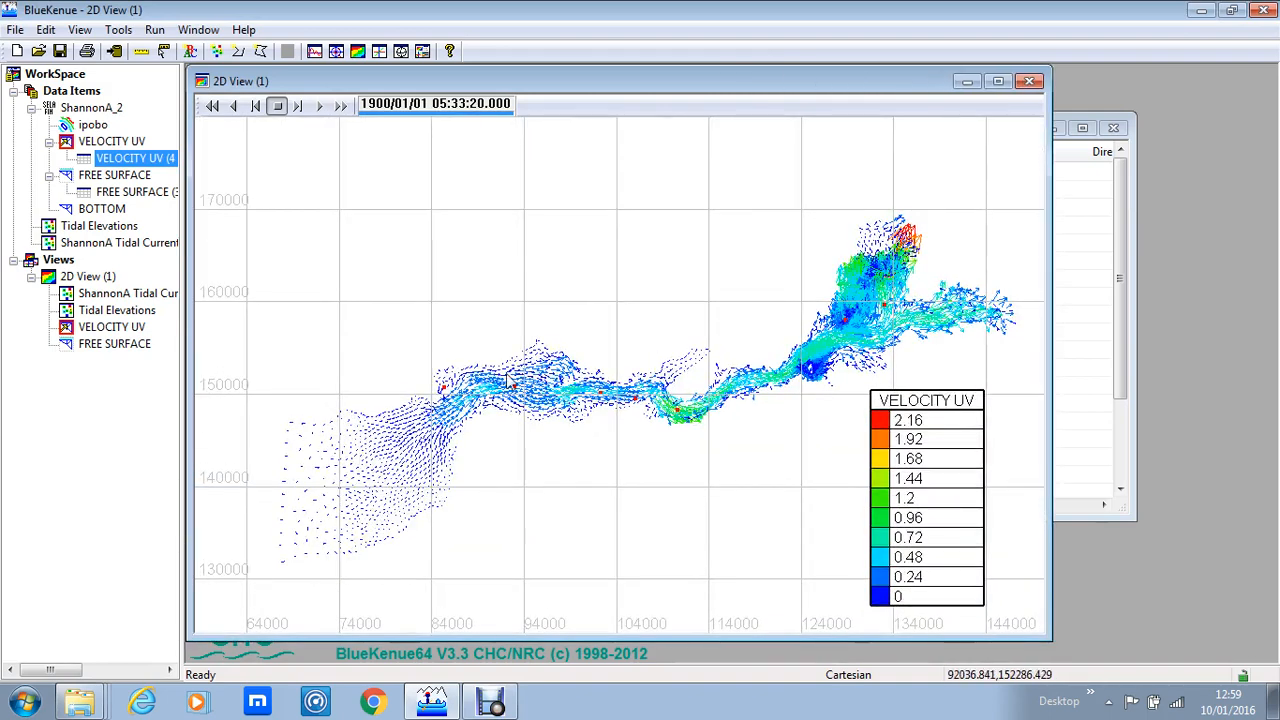